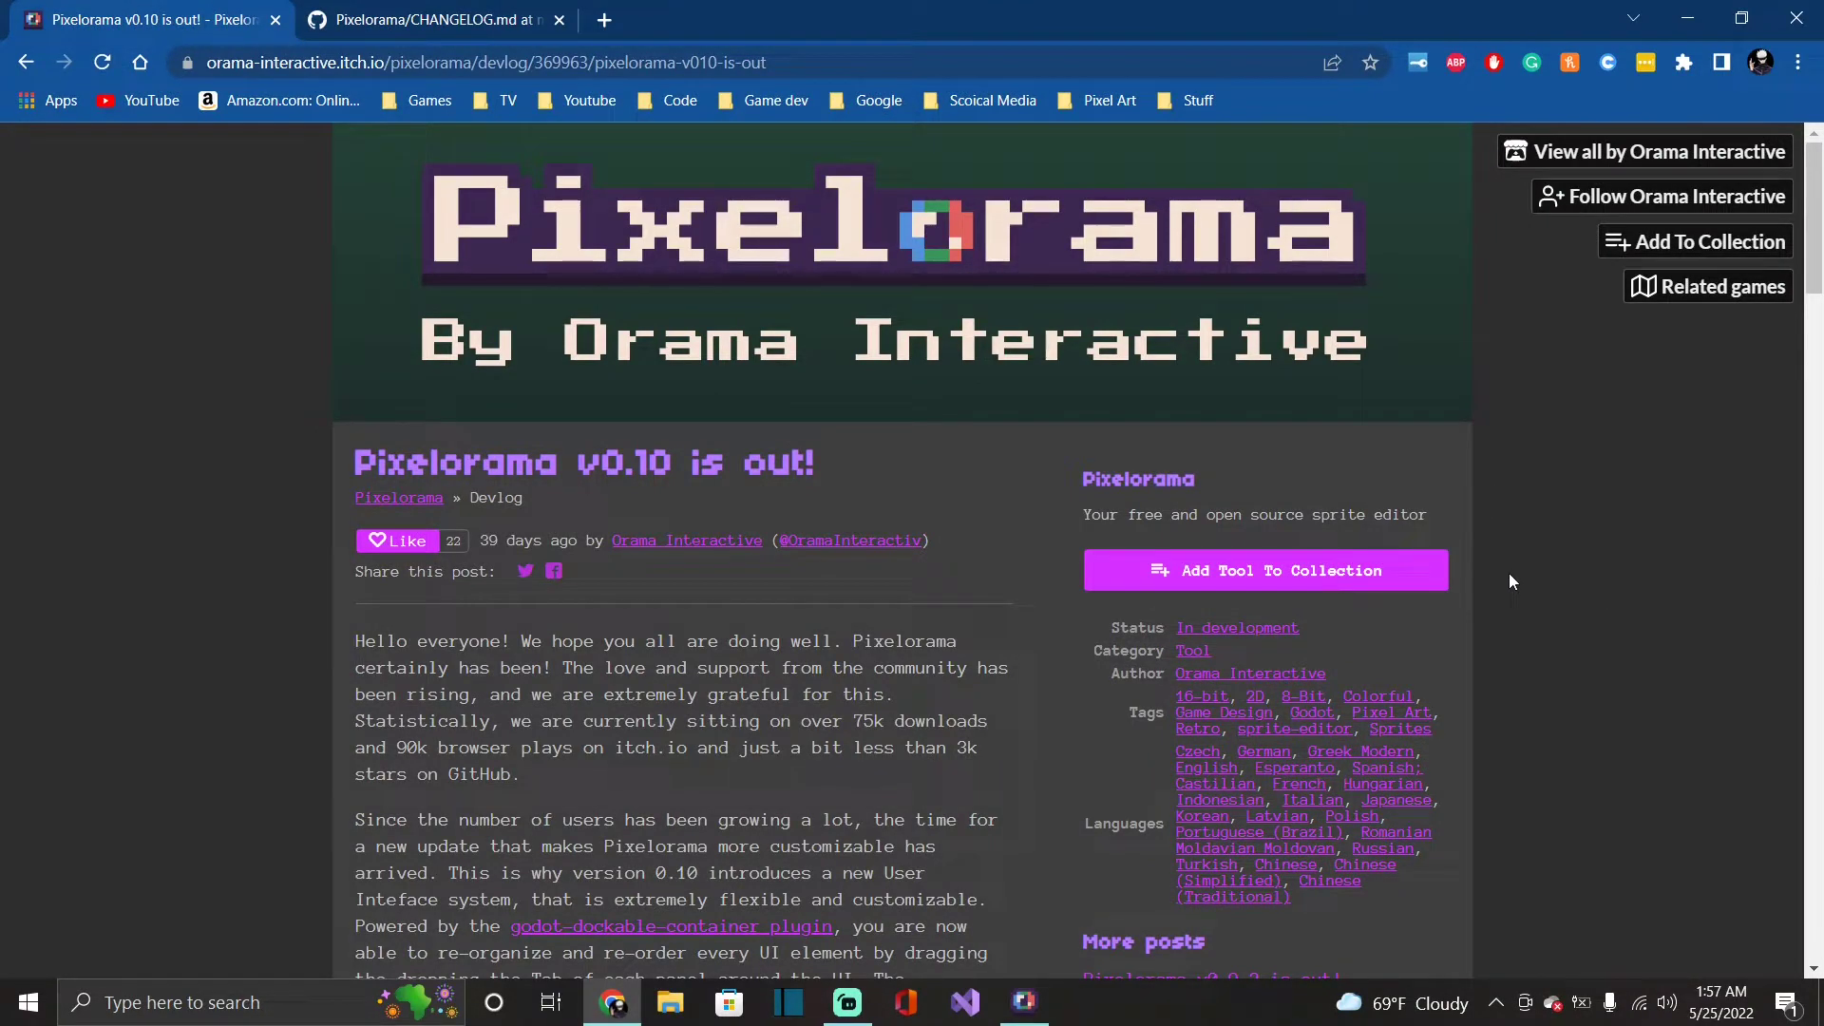
# Scroll through the Pixelorama v0.10 devlog down to its closing notes.
pyautogui.scroll(-10, 1457, 551)
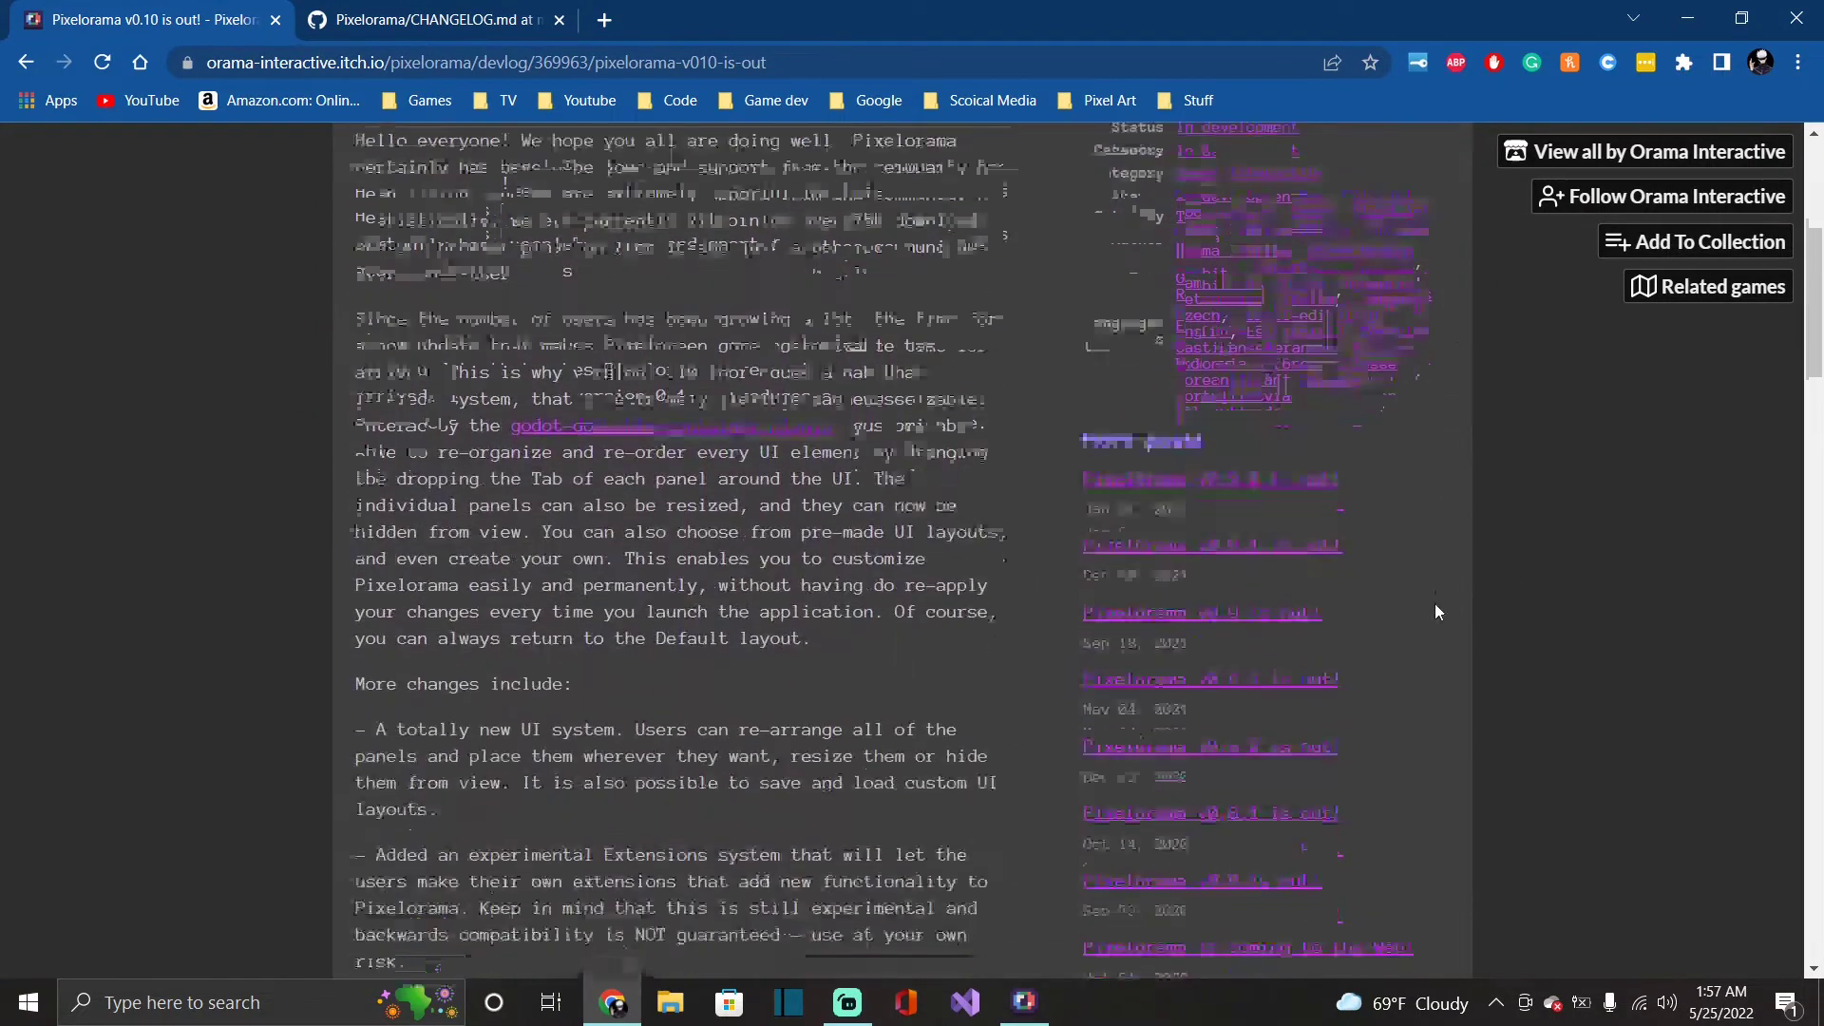
pyautogui.scroll(10, 1434, 606)
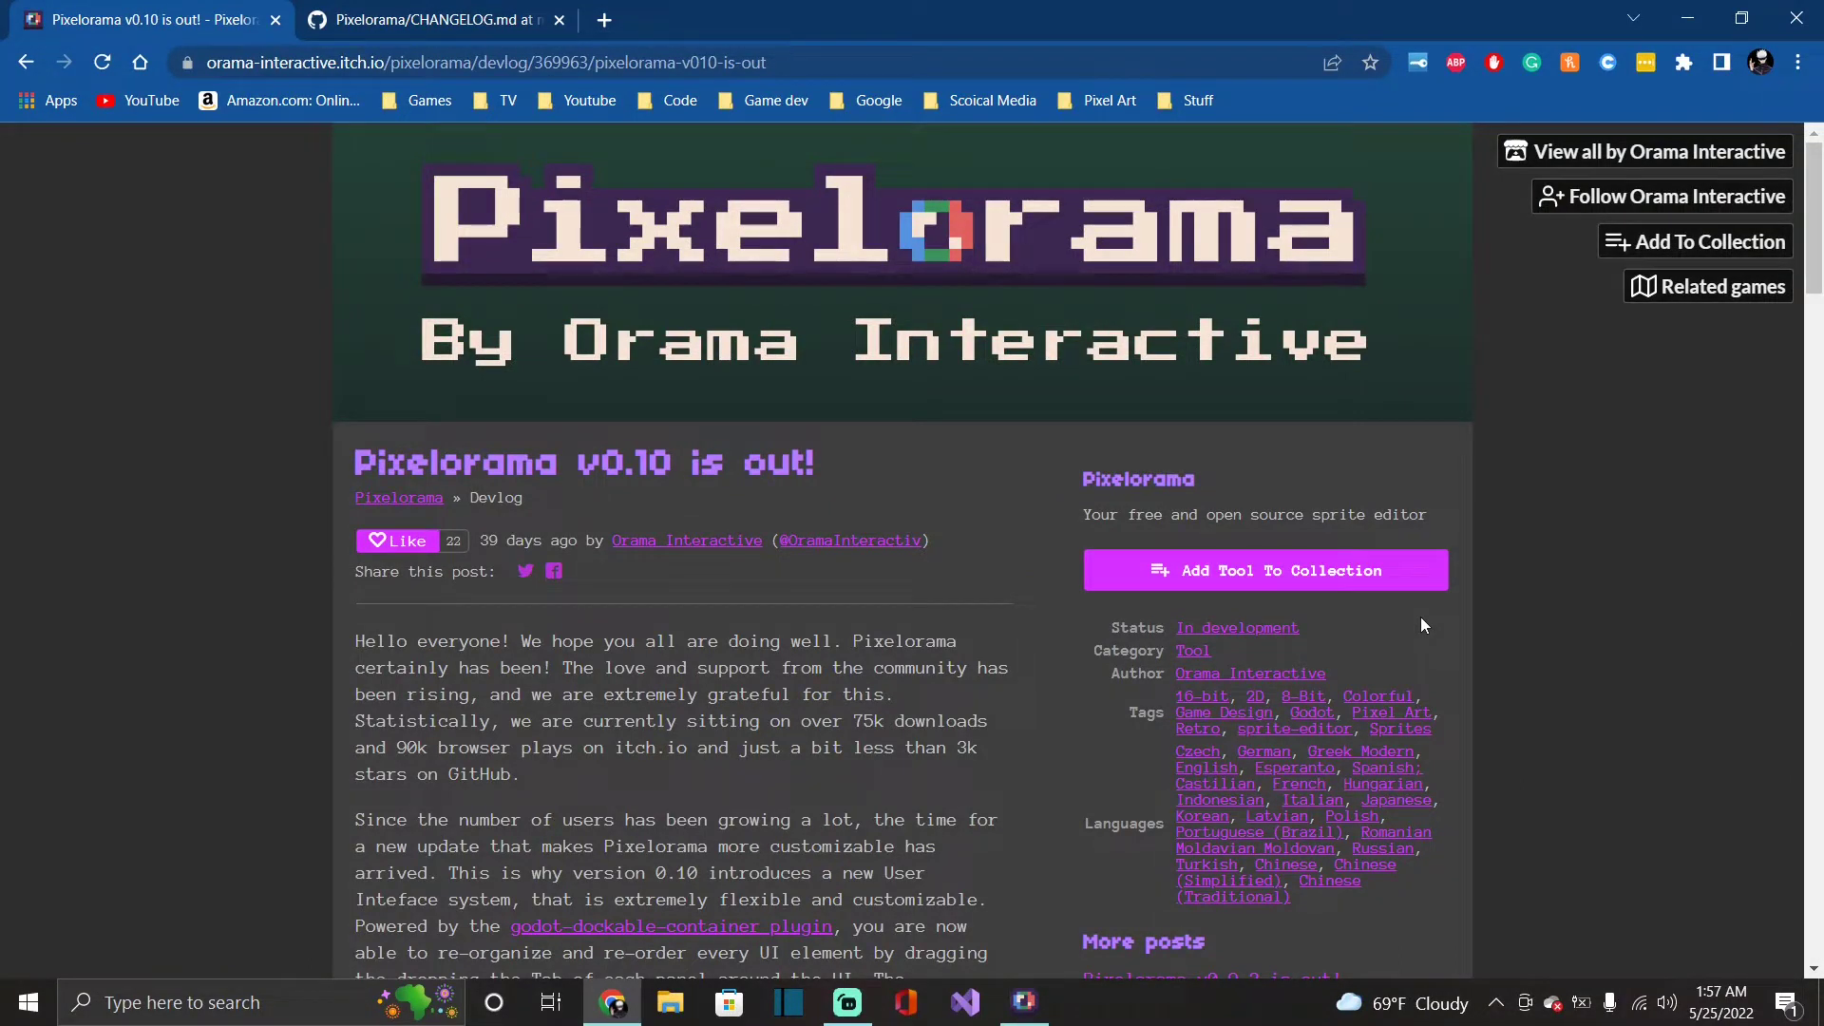
pyautogui.scroll(-6, 1420, 617)
pyautogui.scroll(4, 1421, 618)
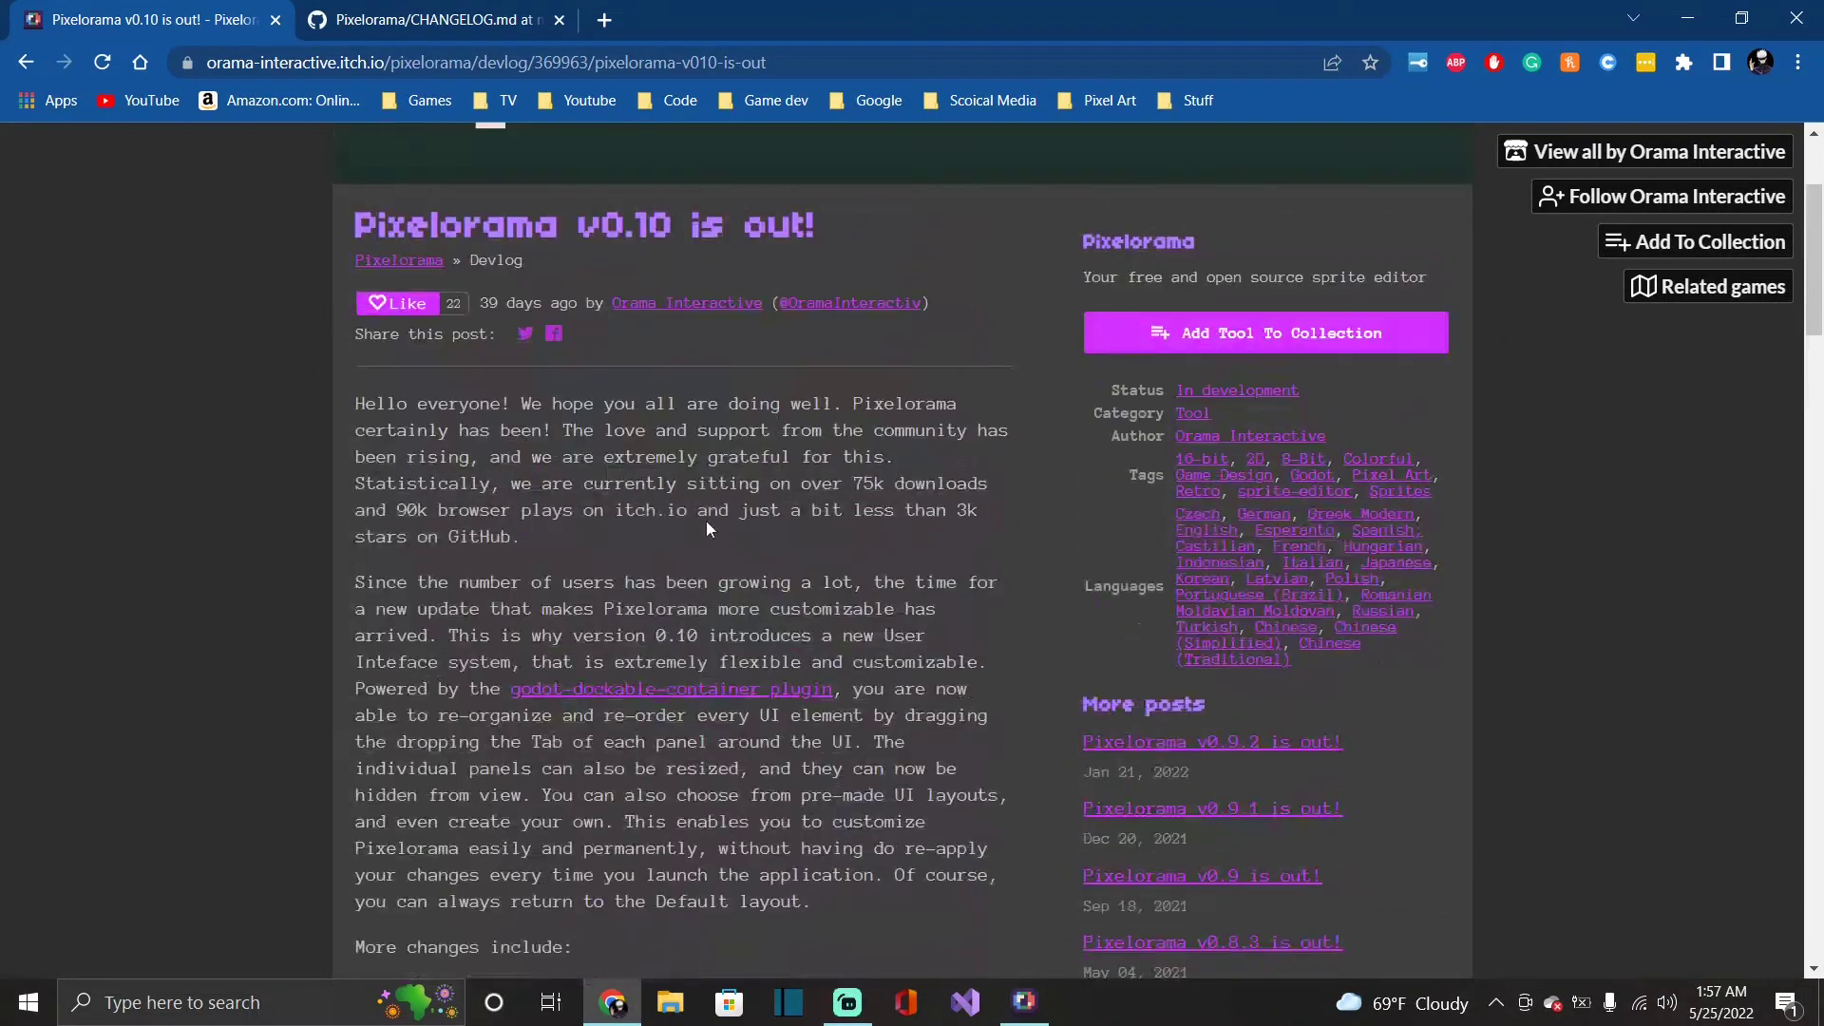
pyautogui.scroll(-1, 623, 389)
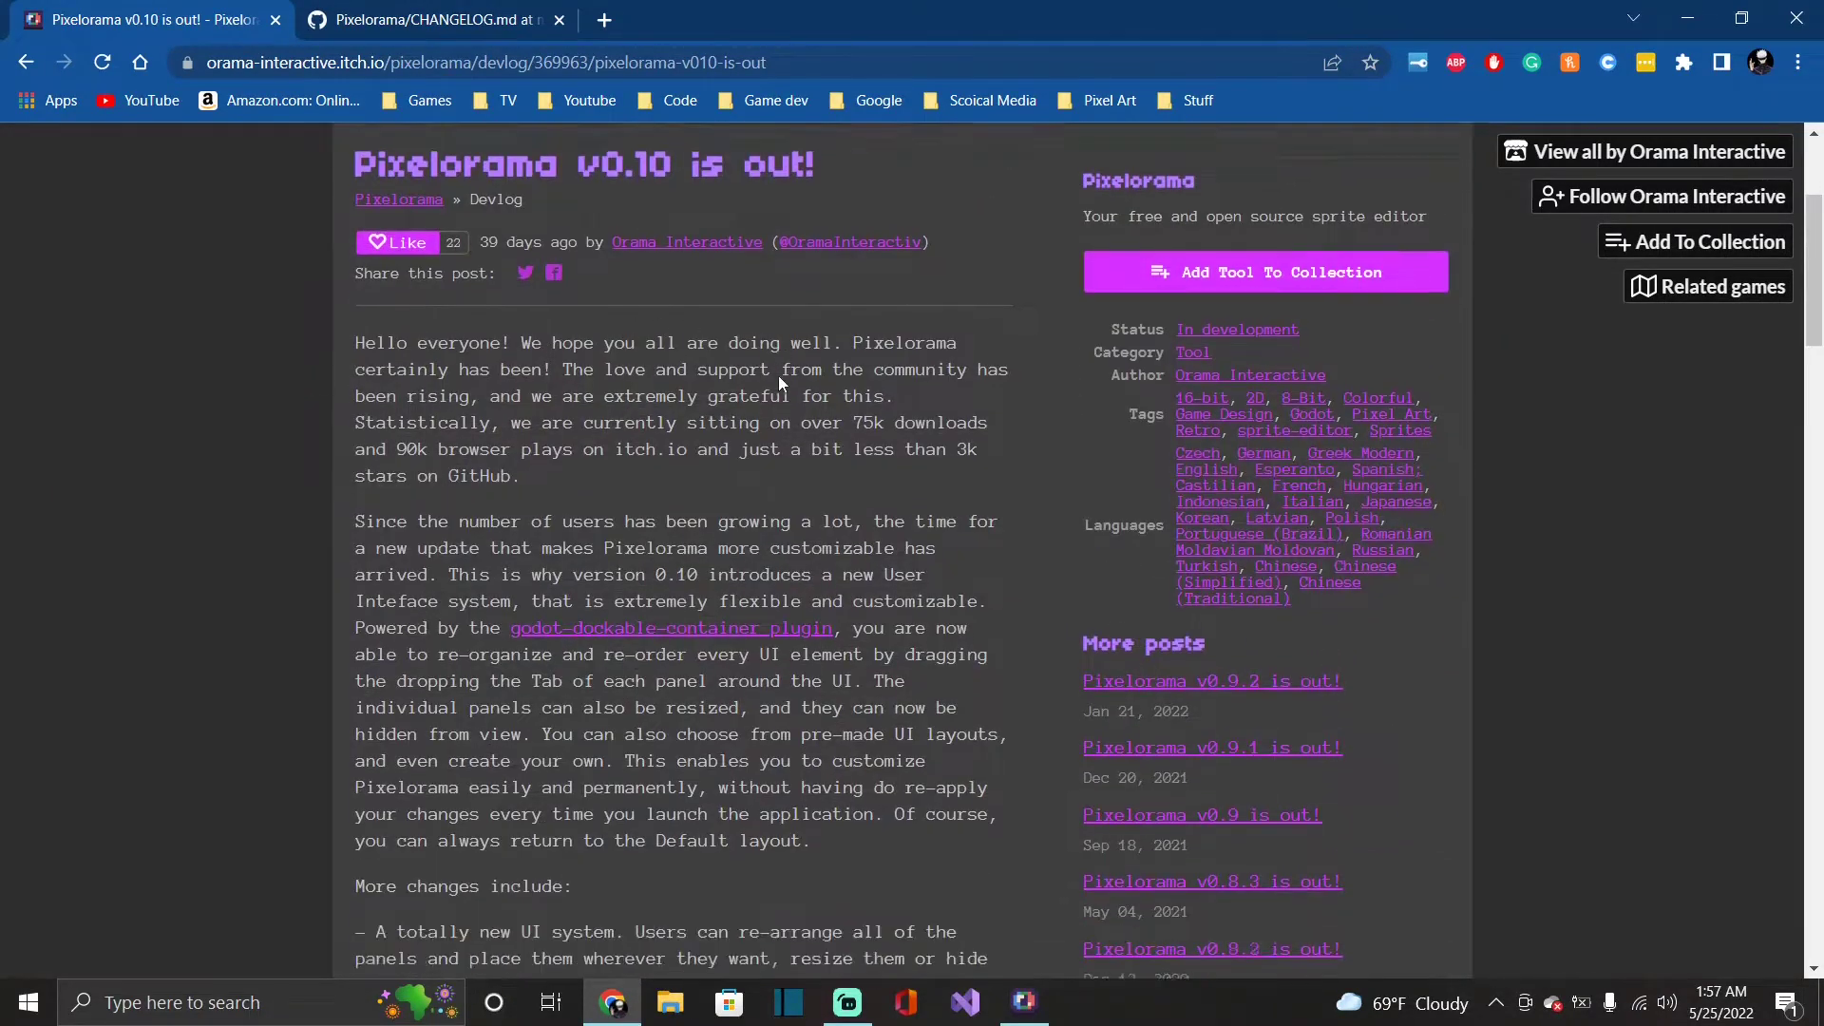
pyautogui.scroll(-5, 561, 406)
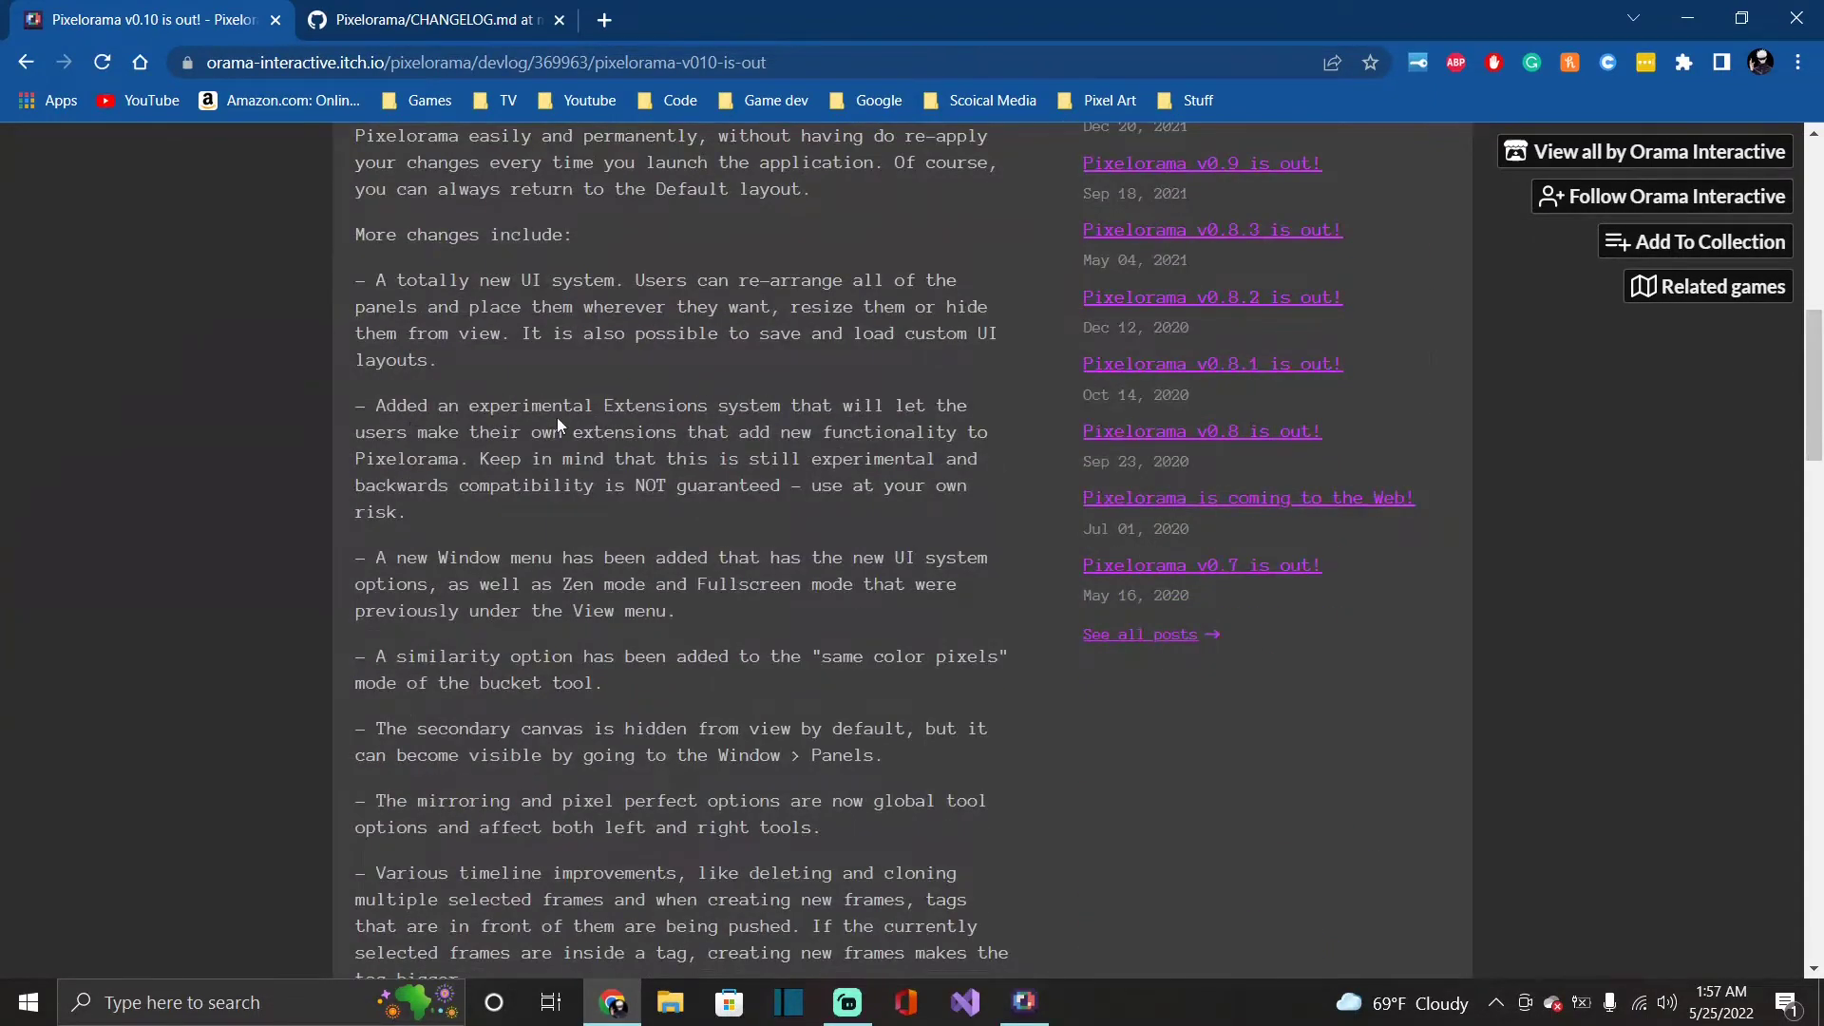
pyautogui.scroll(2, 559, 425)
pyautogui.scroll(6, 559, 425)
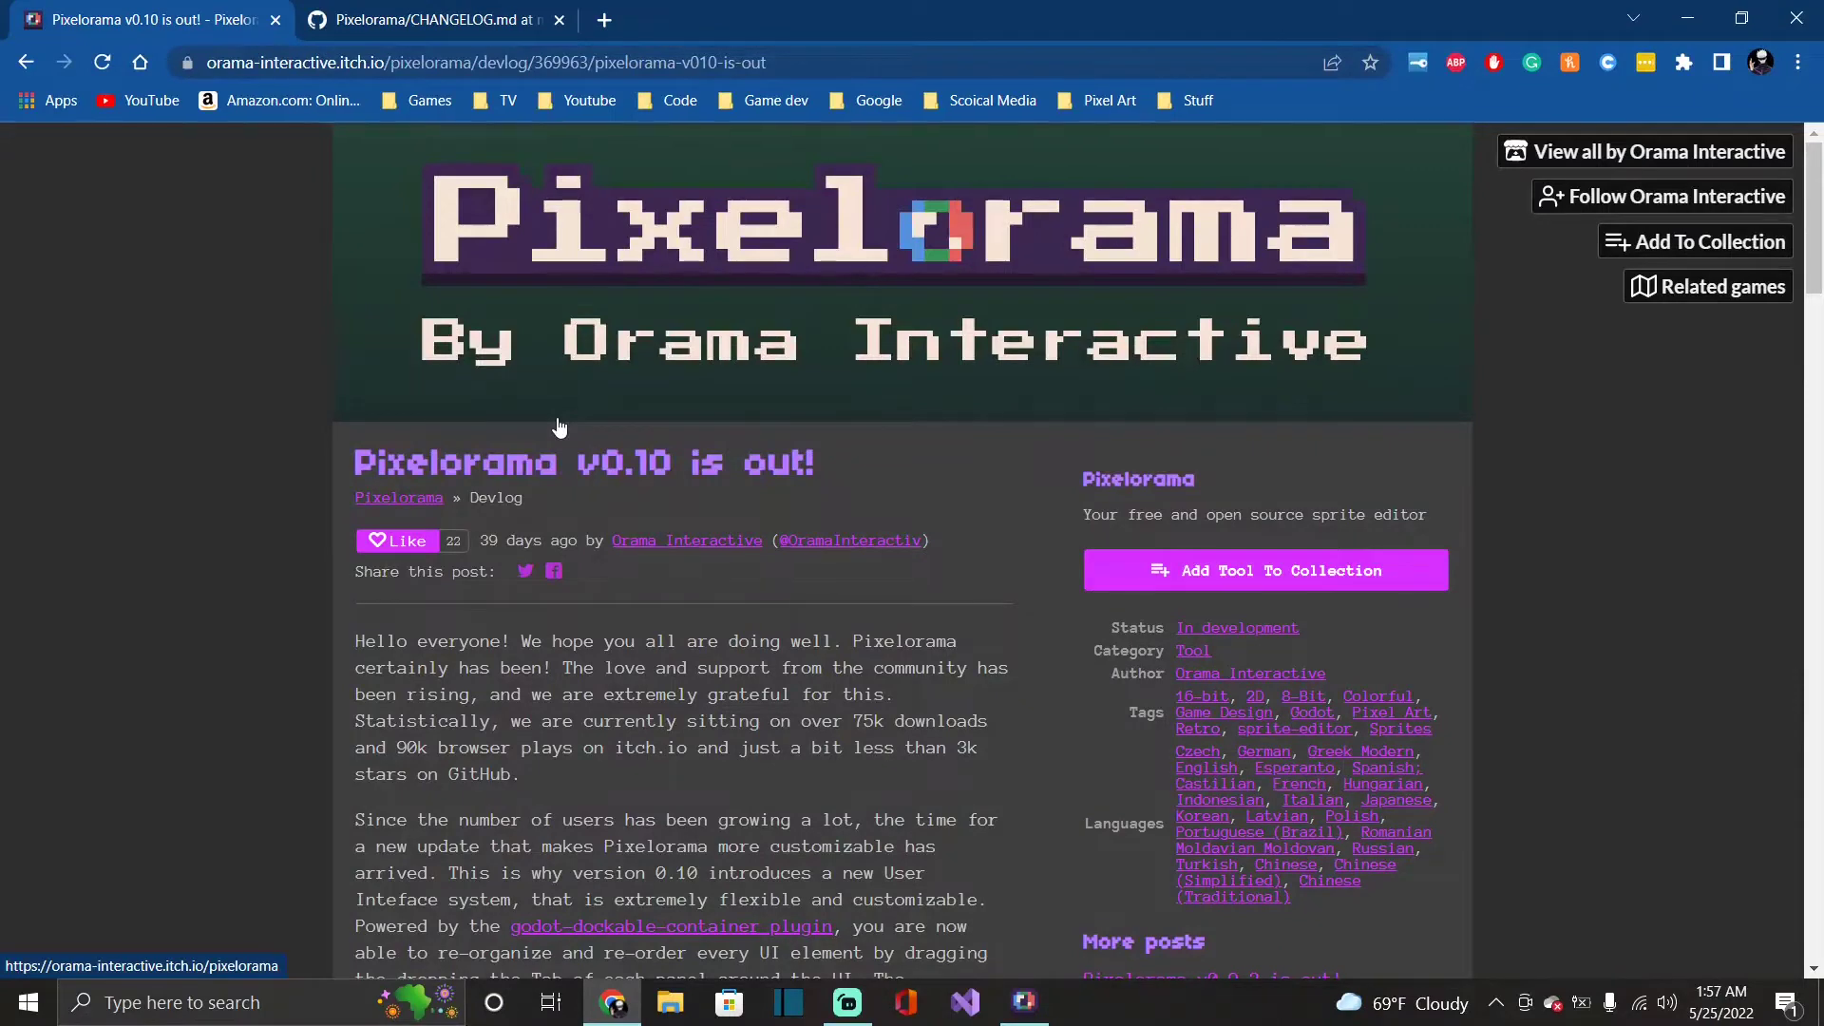
pyautogui.scroll(-3, 561, 427)
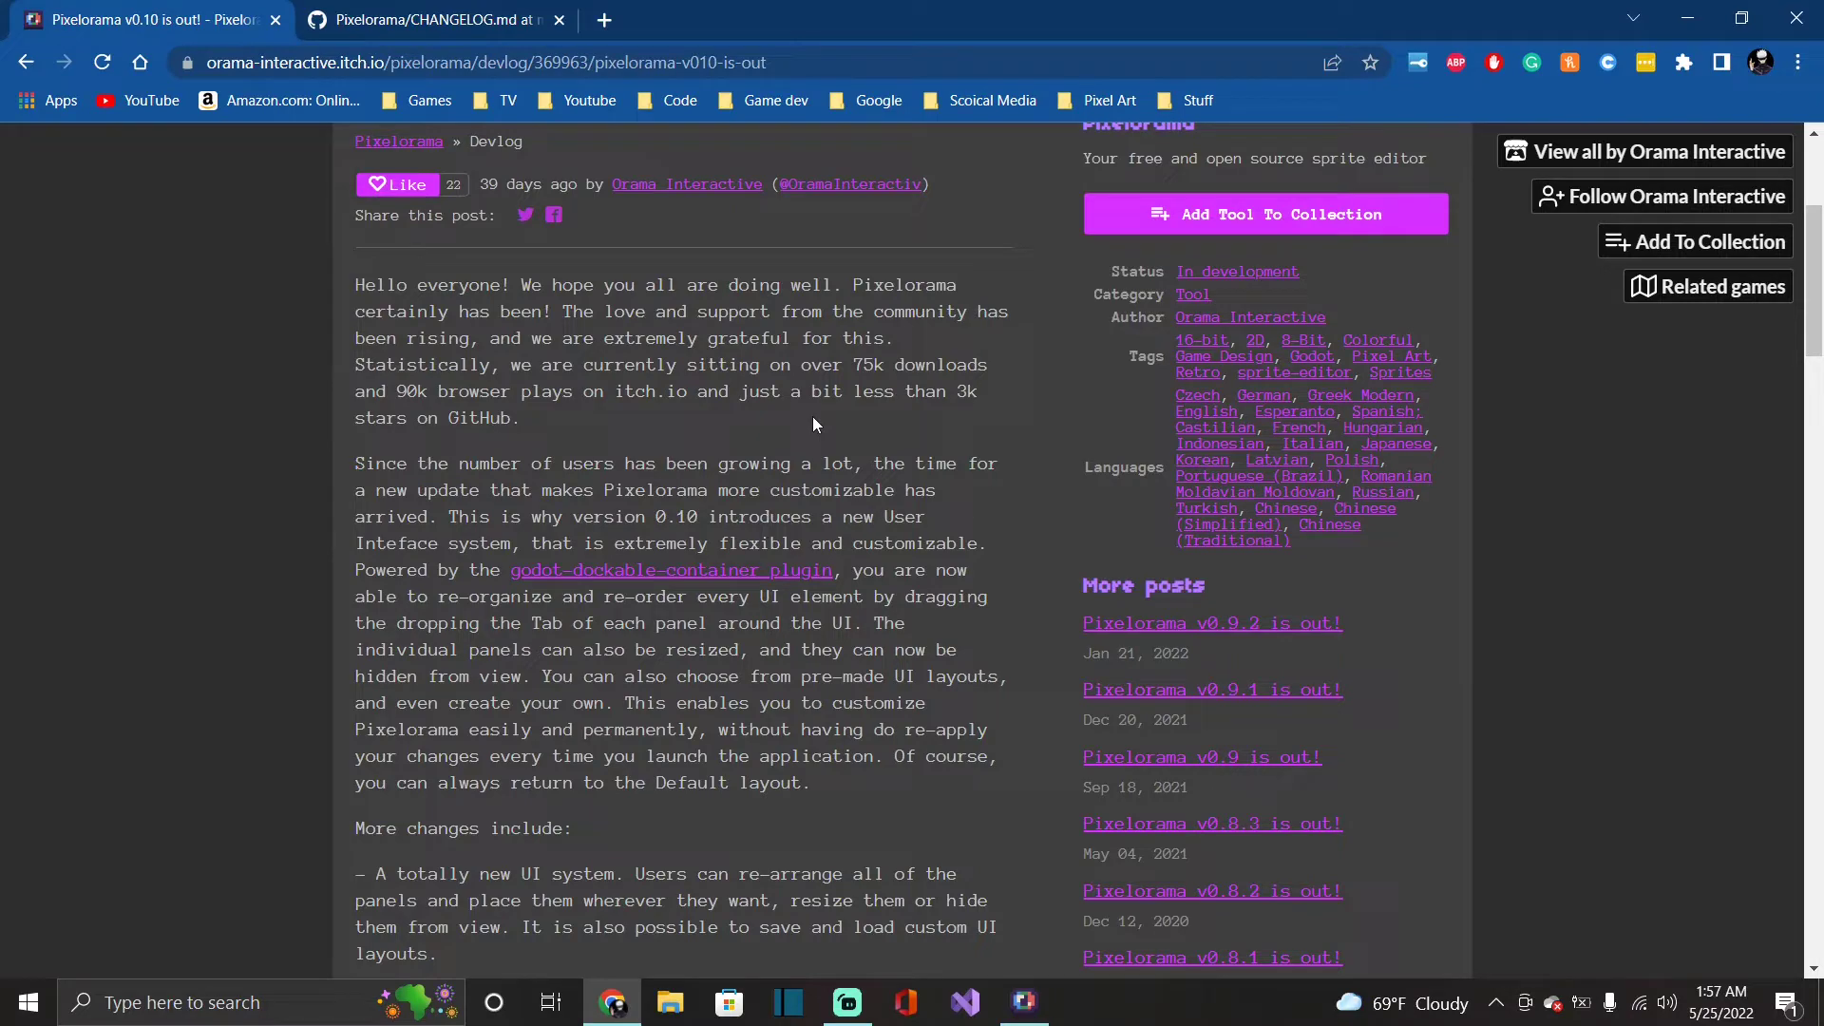
pyautogui.scroll(-5, 812, 424)
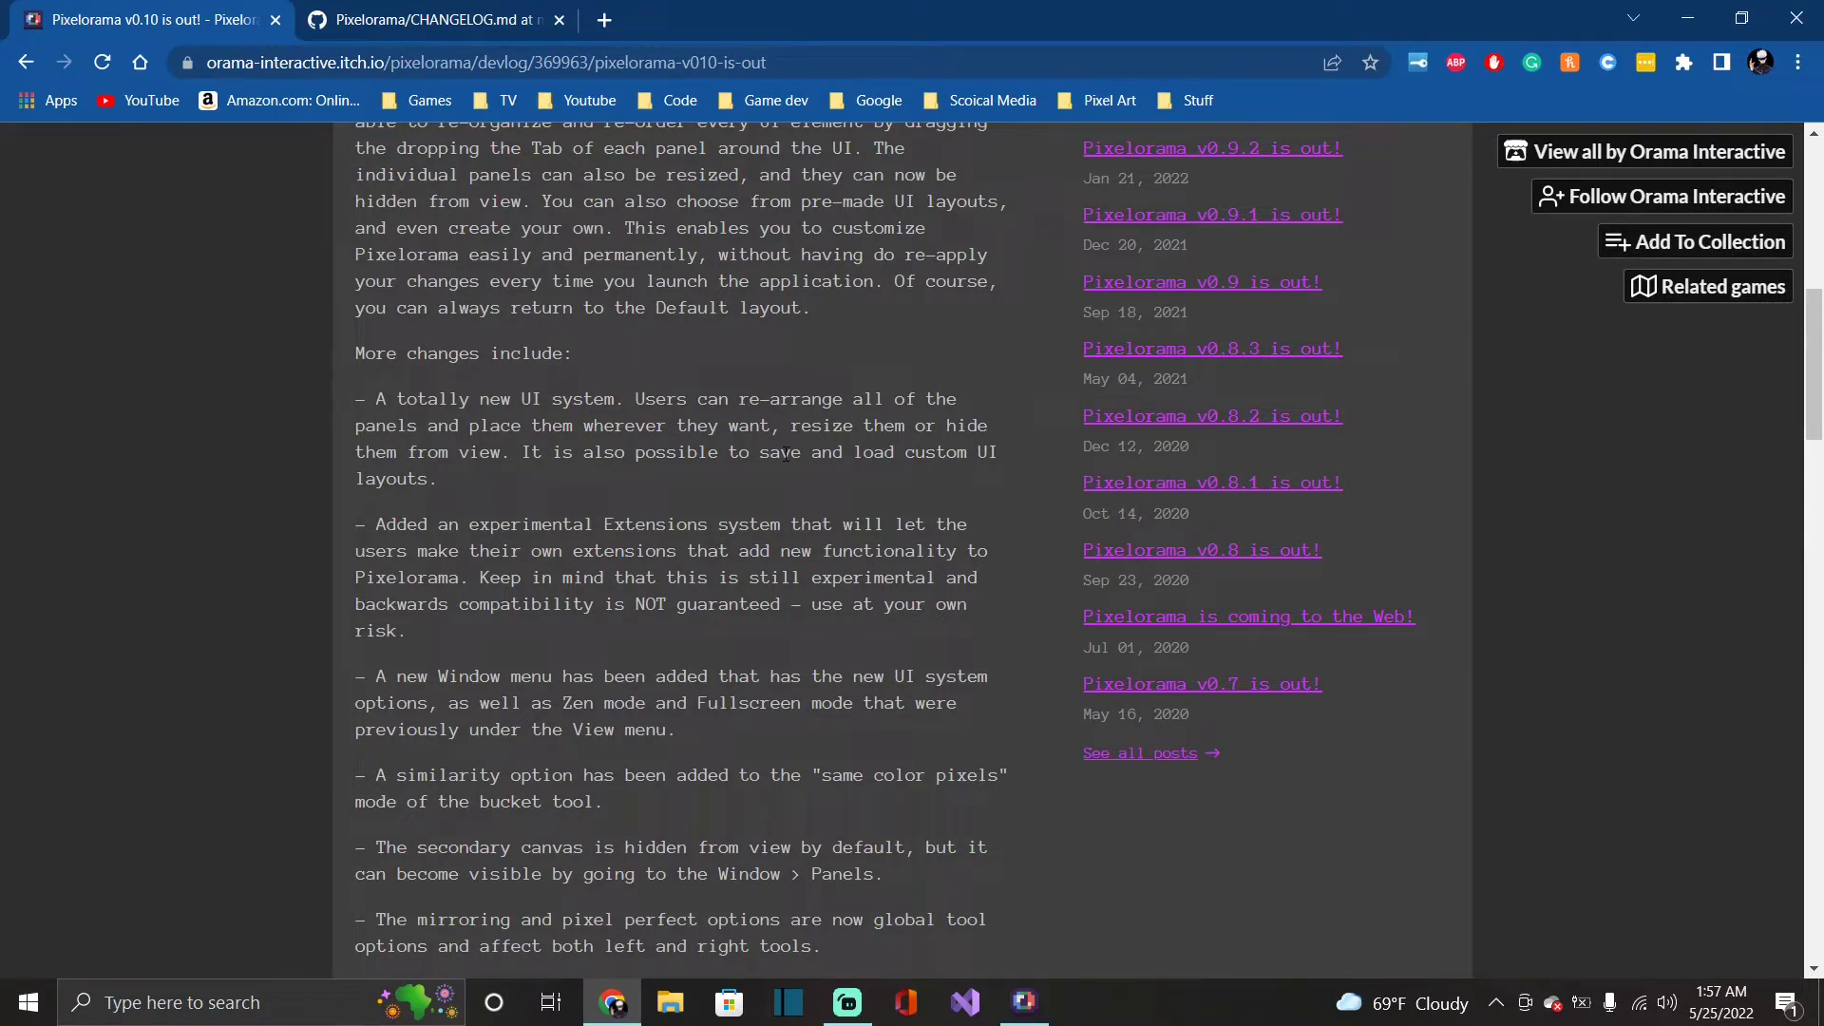
pyautogui.scroll(-2, 788, 454)
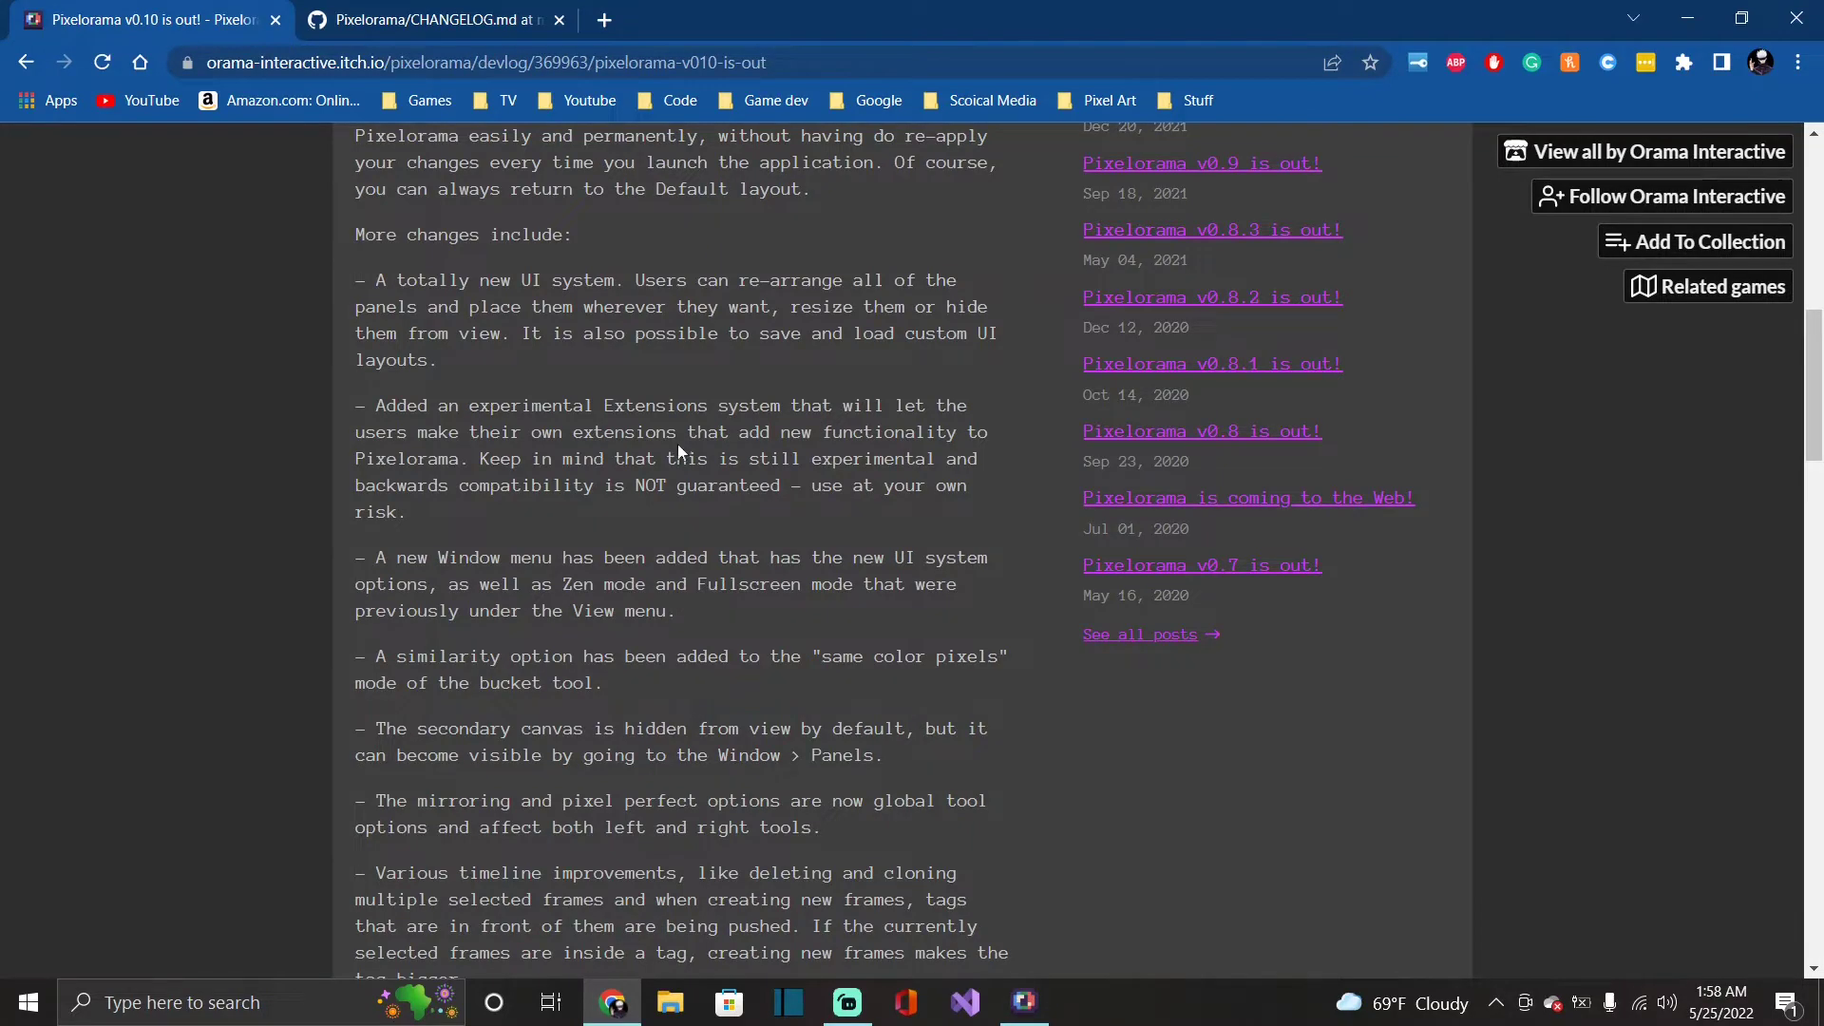
pyautogui.scroll(-2, 676, 442)
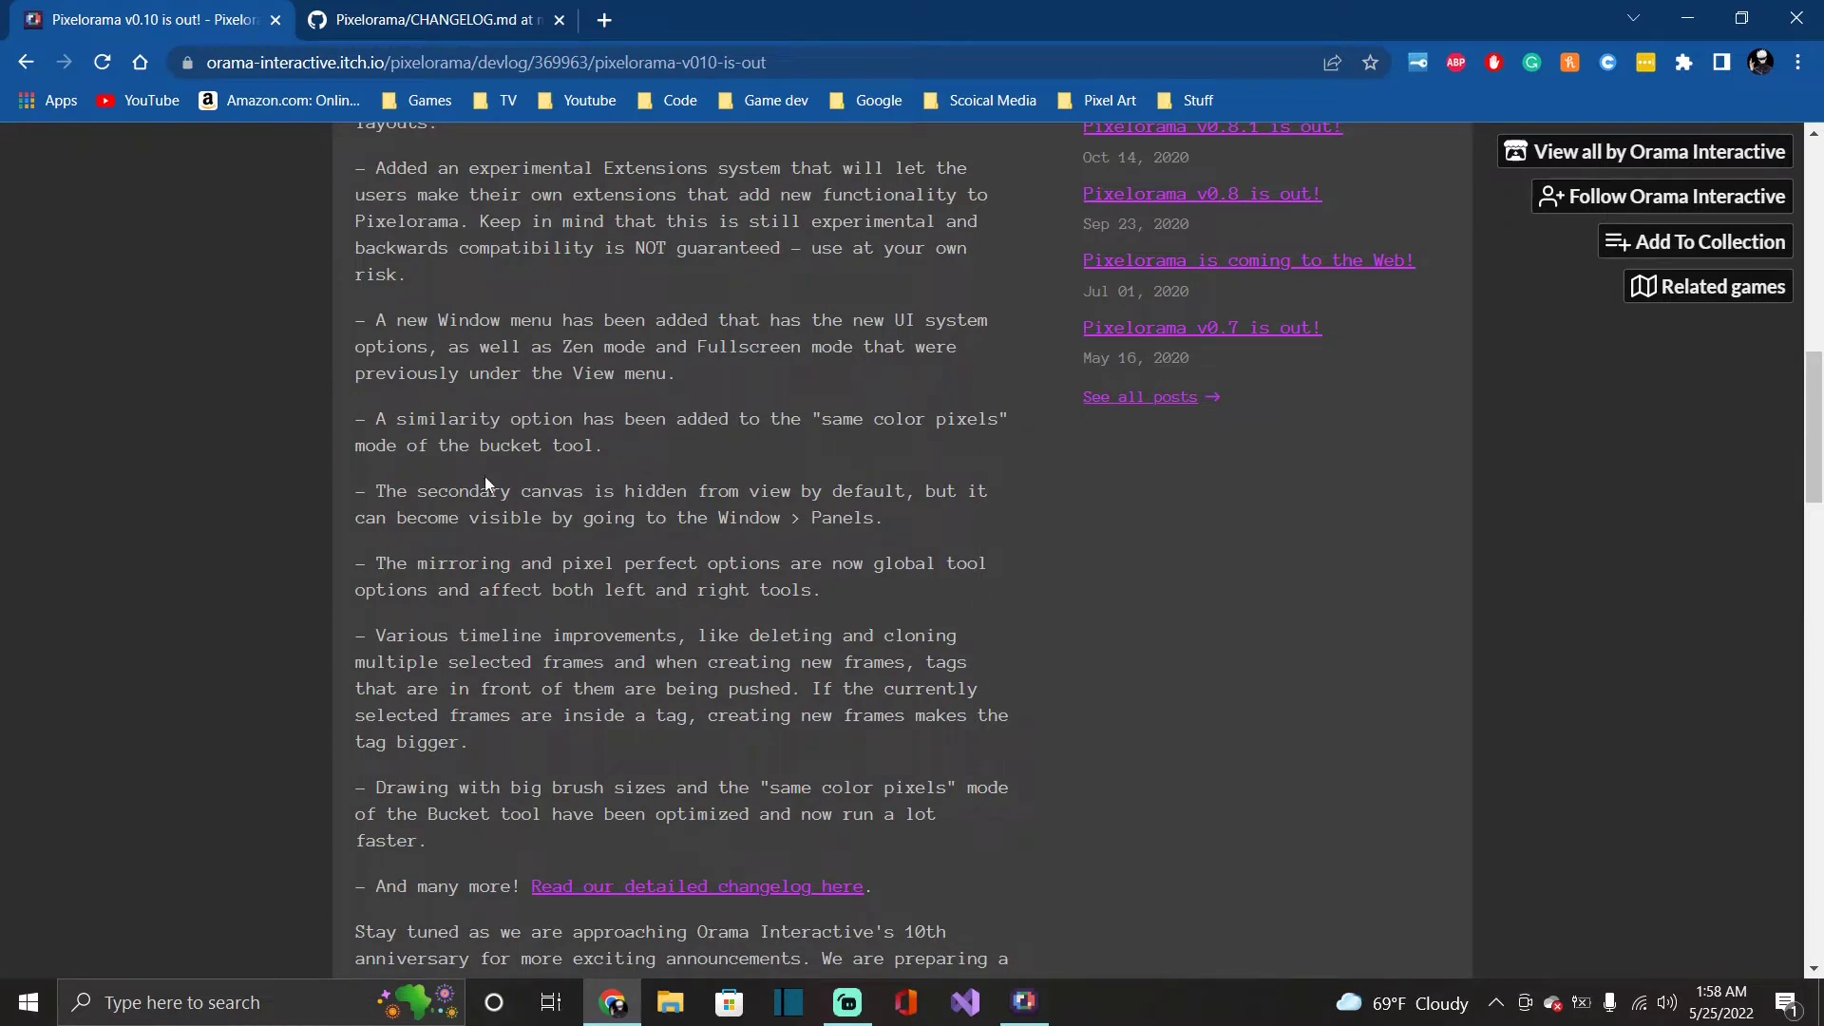
pyautogui.scroll(-1, 480, 480)
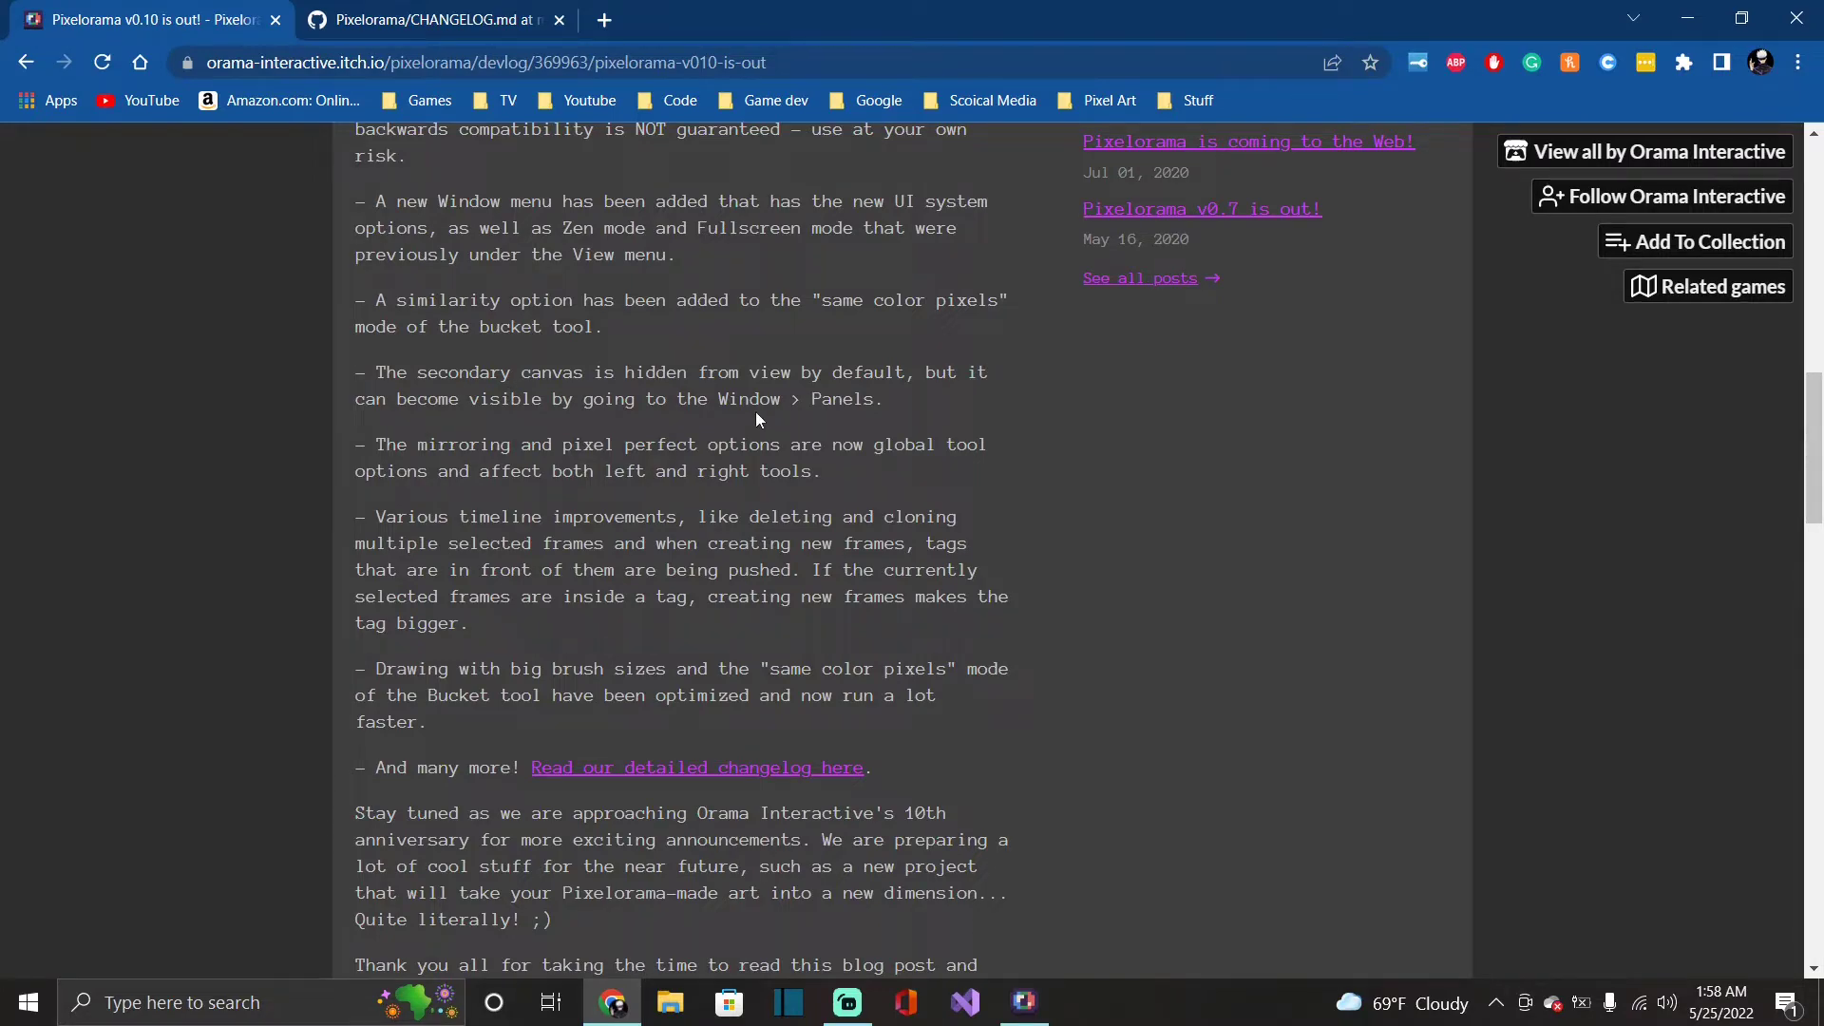
pyautogui.scroll(-1, 757, 419)
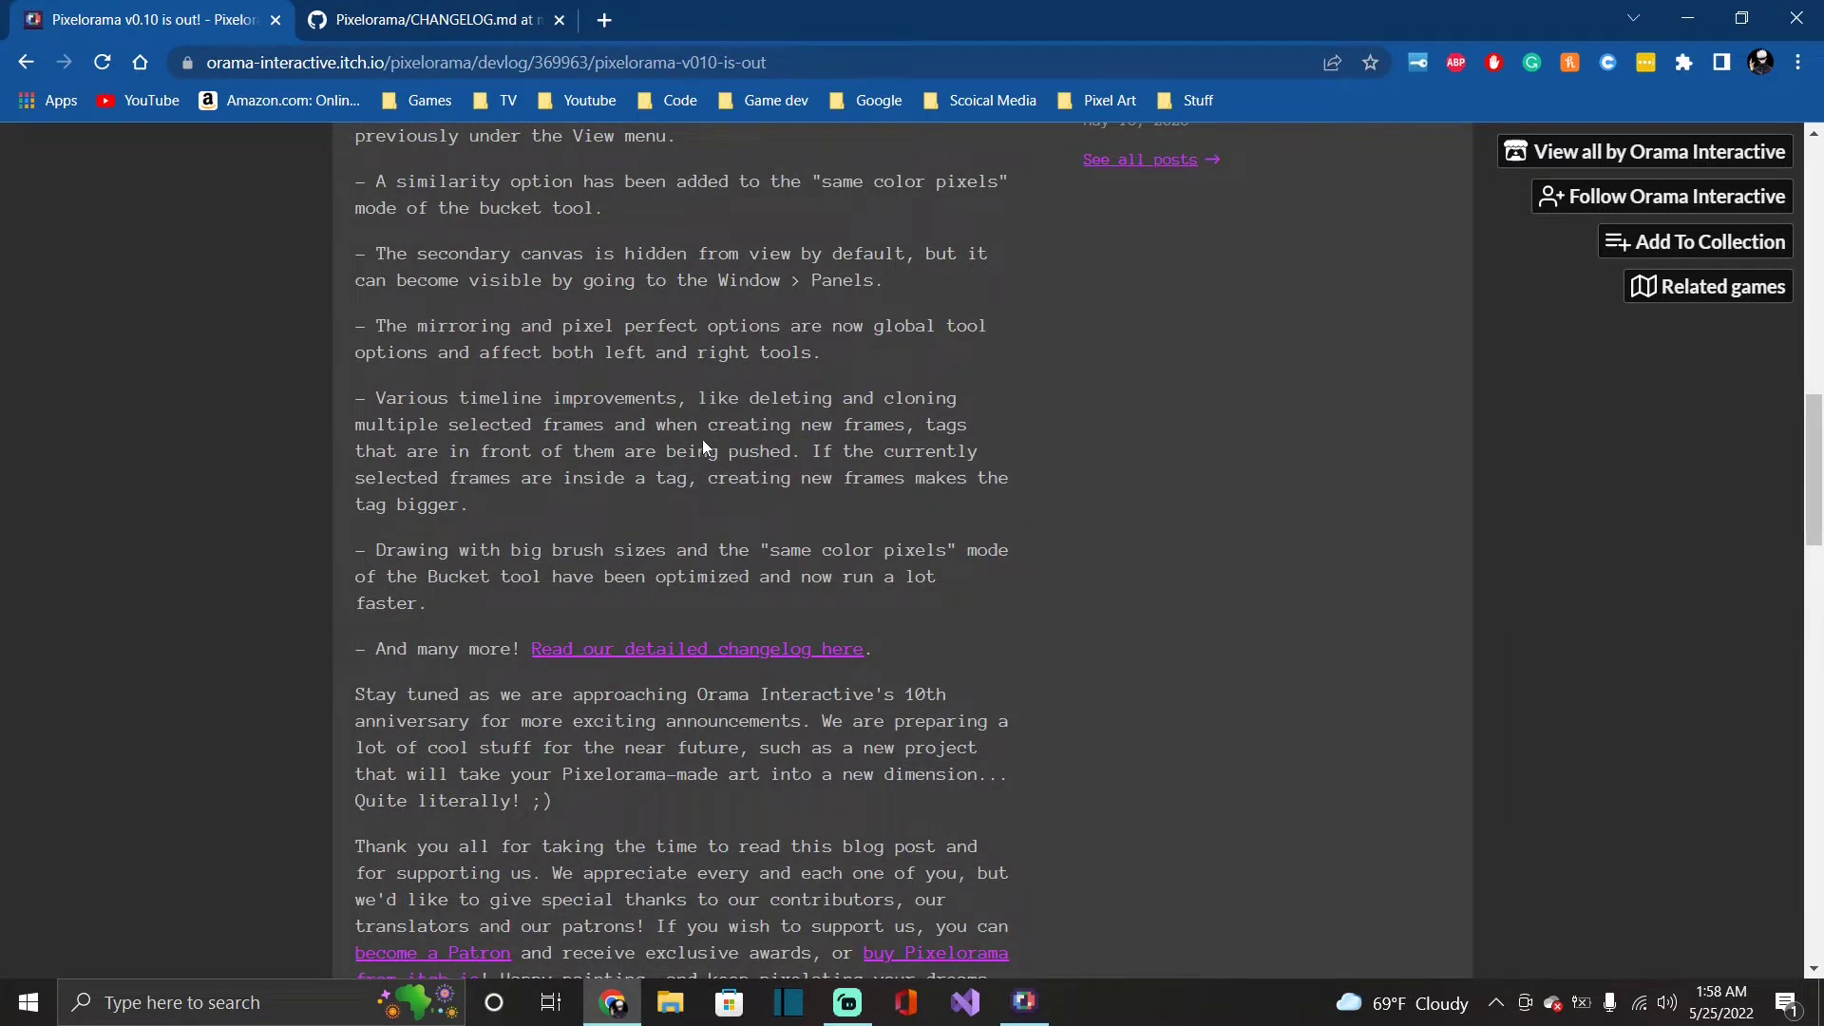
pyautogui.scroll(-1, 694, 429)
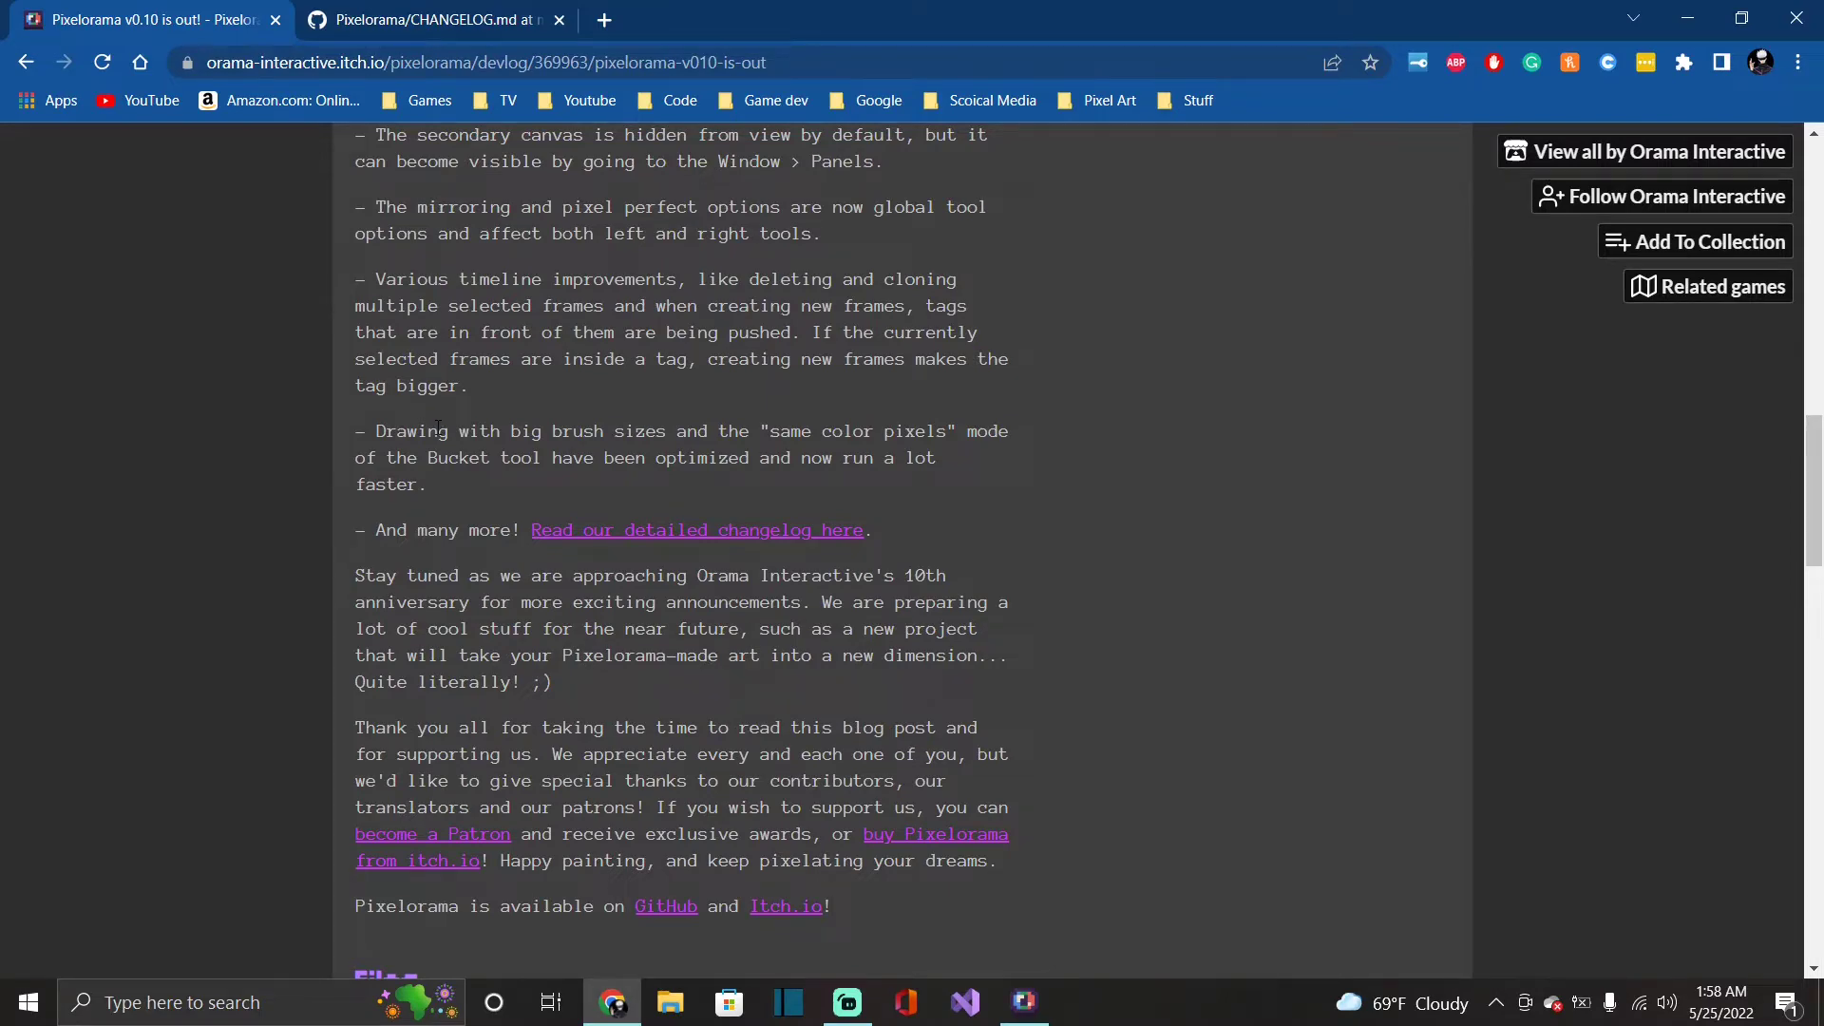
pyautogui.scroll(-1, 437, 425)
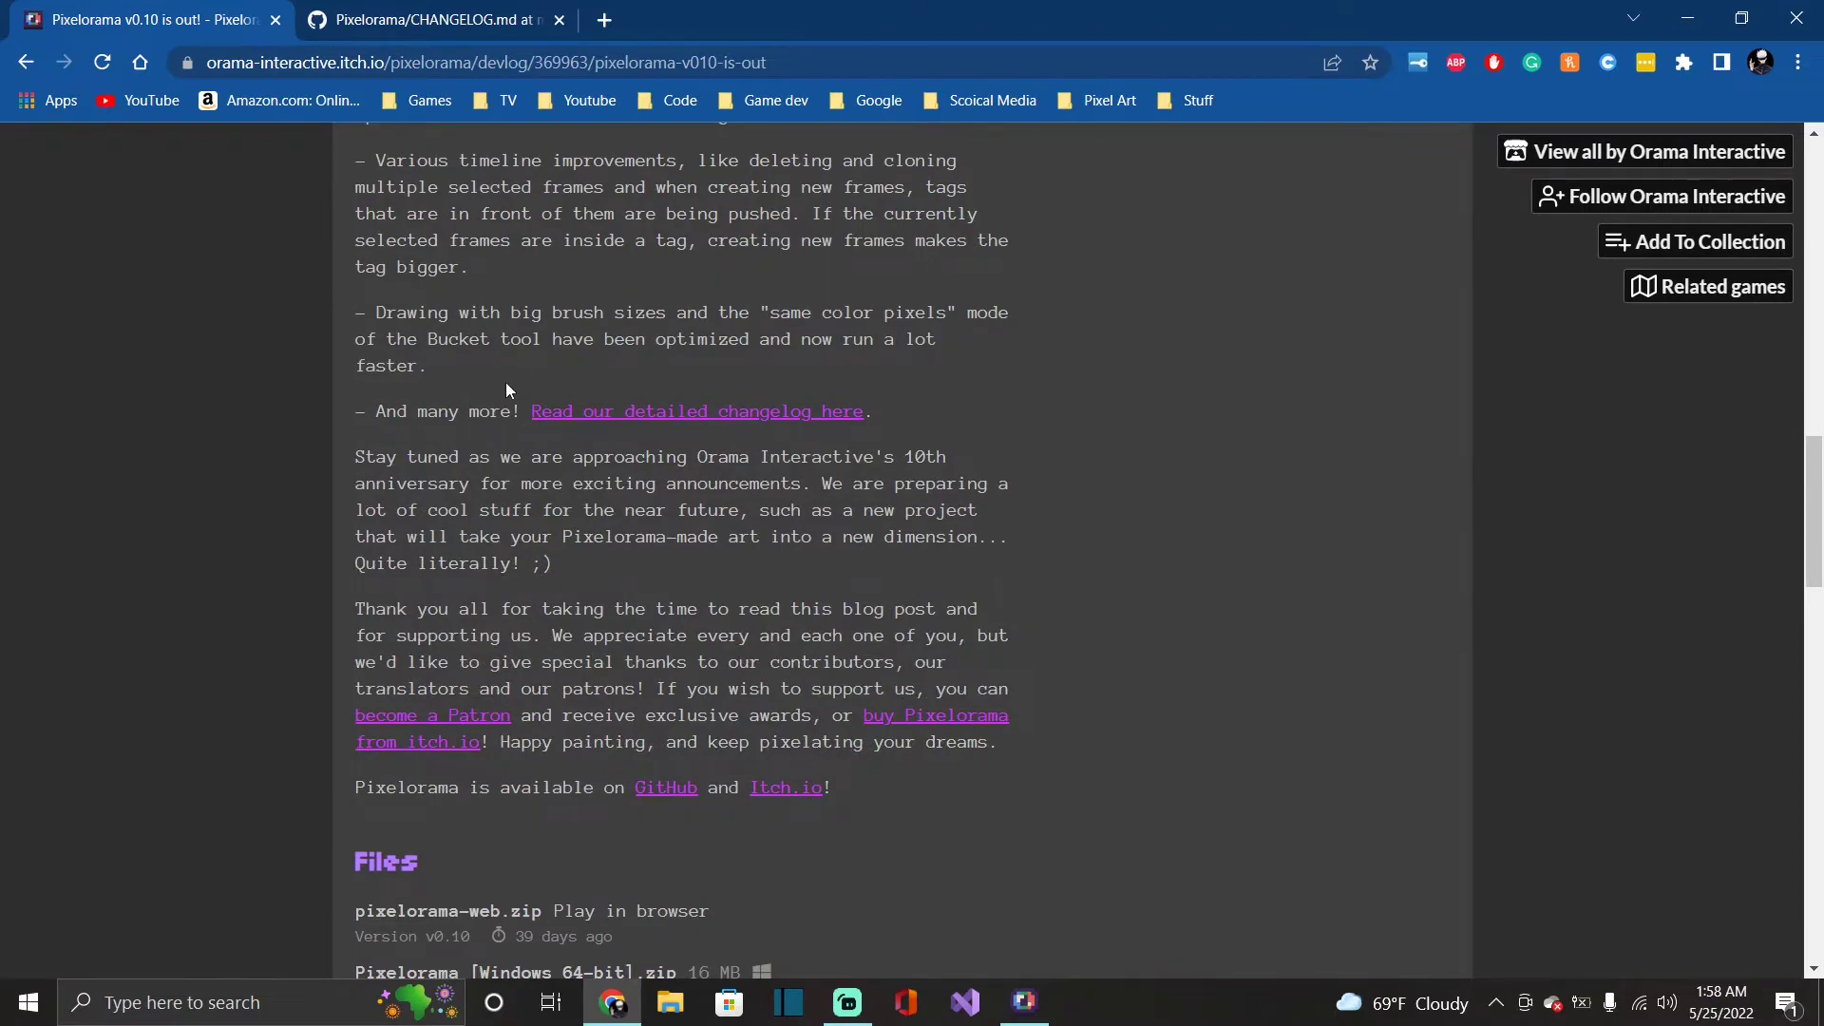
pyautogui.scroll(-7, 505, 382)
pyautogui.scroll(5, 500, 355)
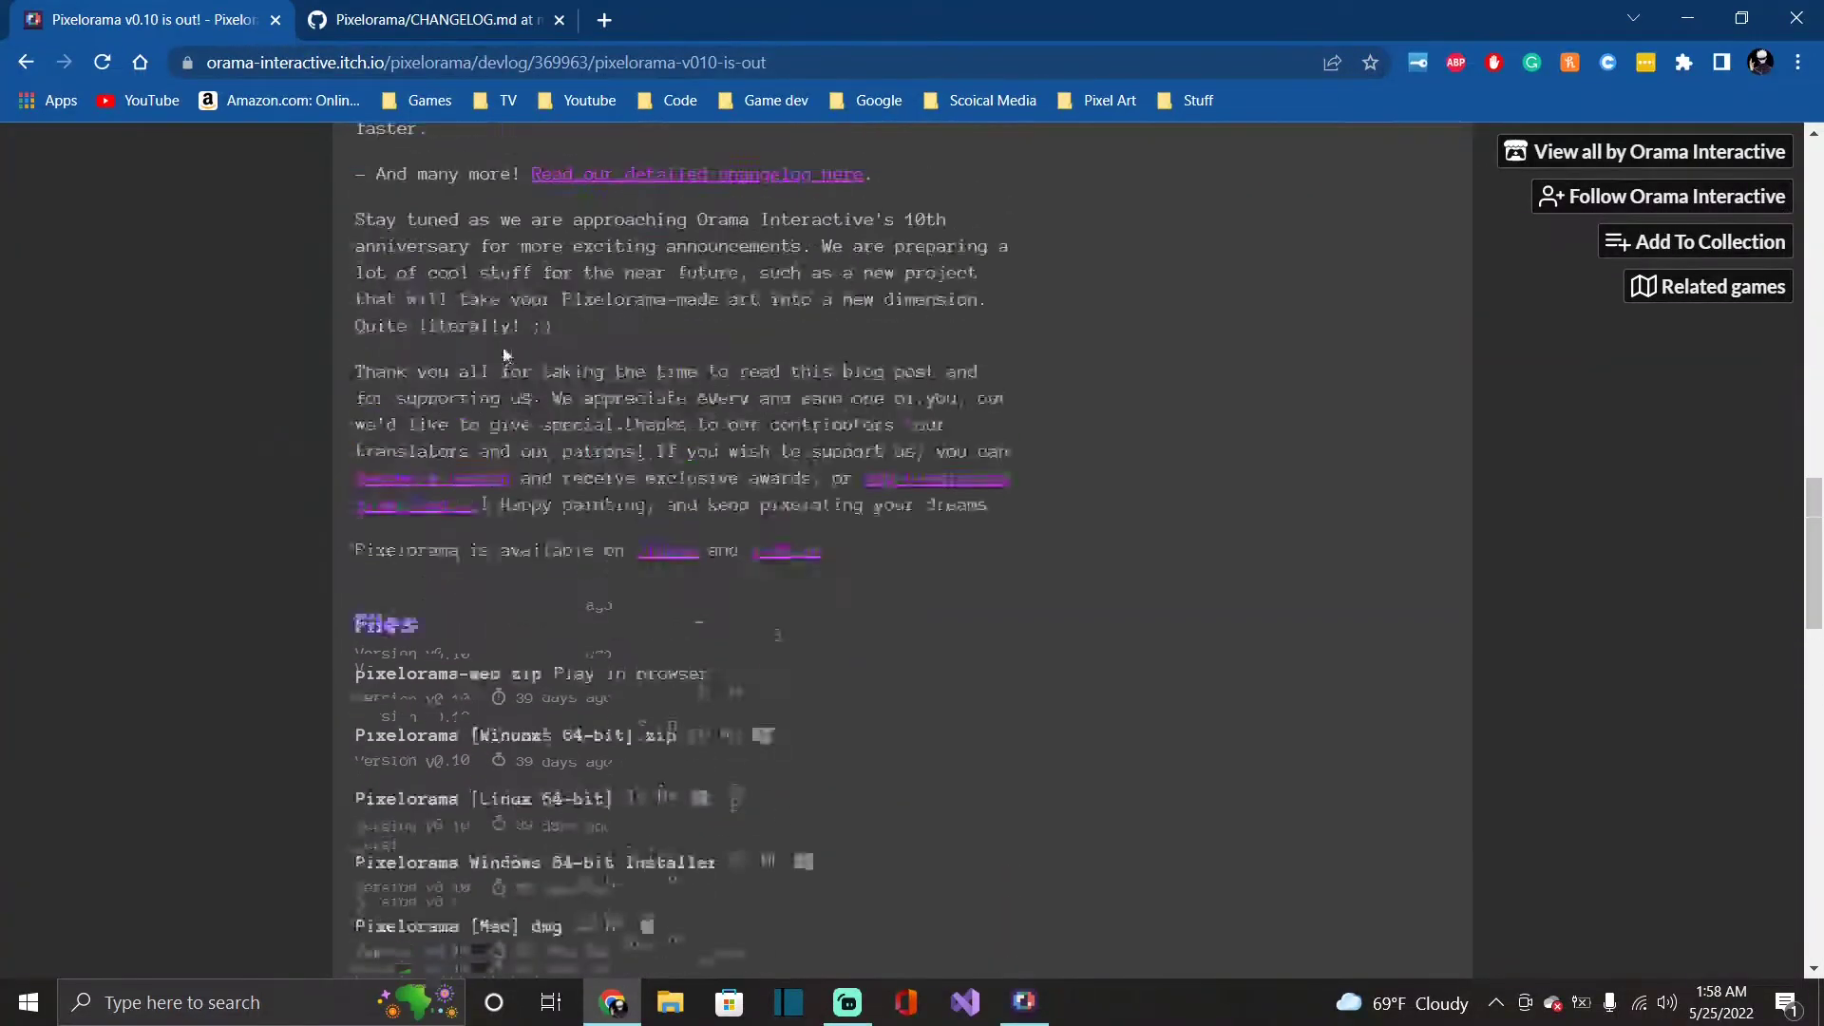
pyautogui.scroll(-15, 505, 355)
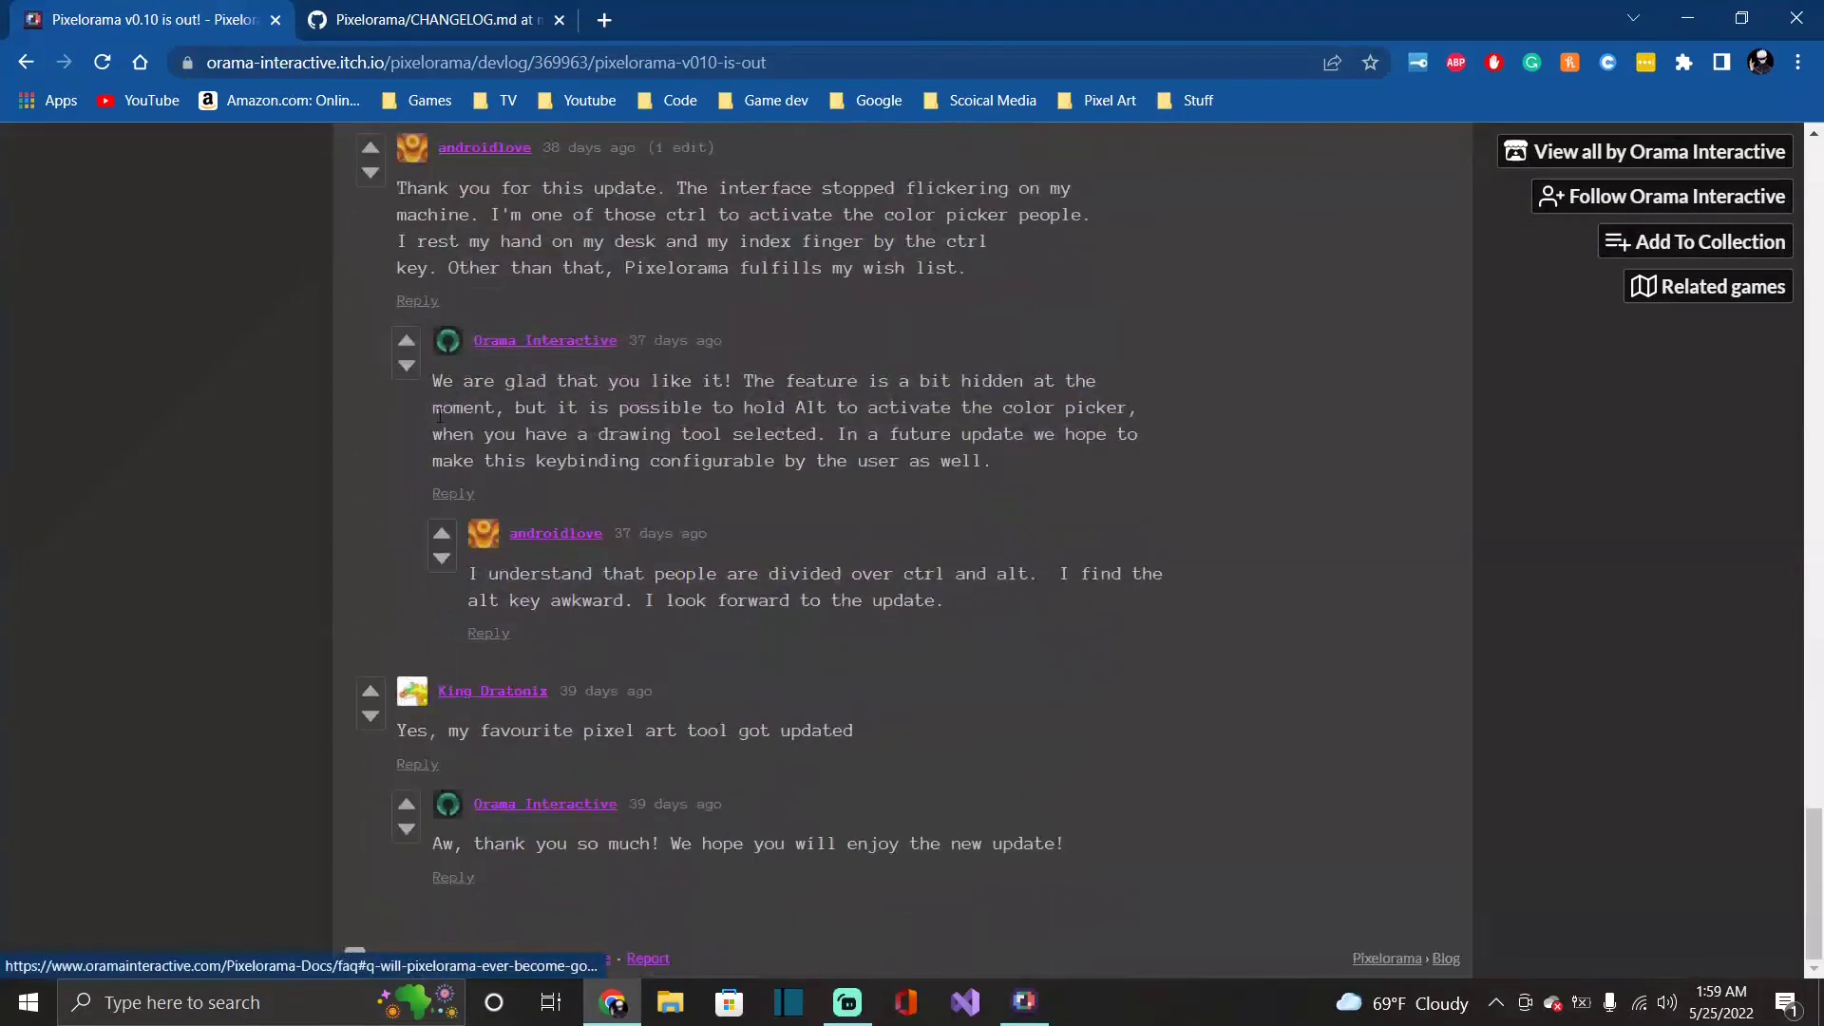
pyautogui.scroll(2, 439, 414)
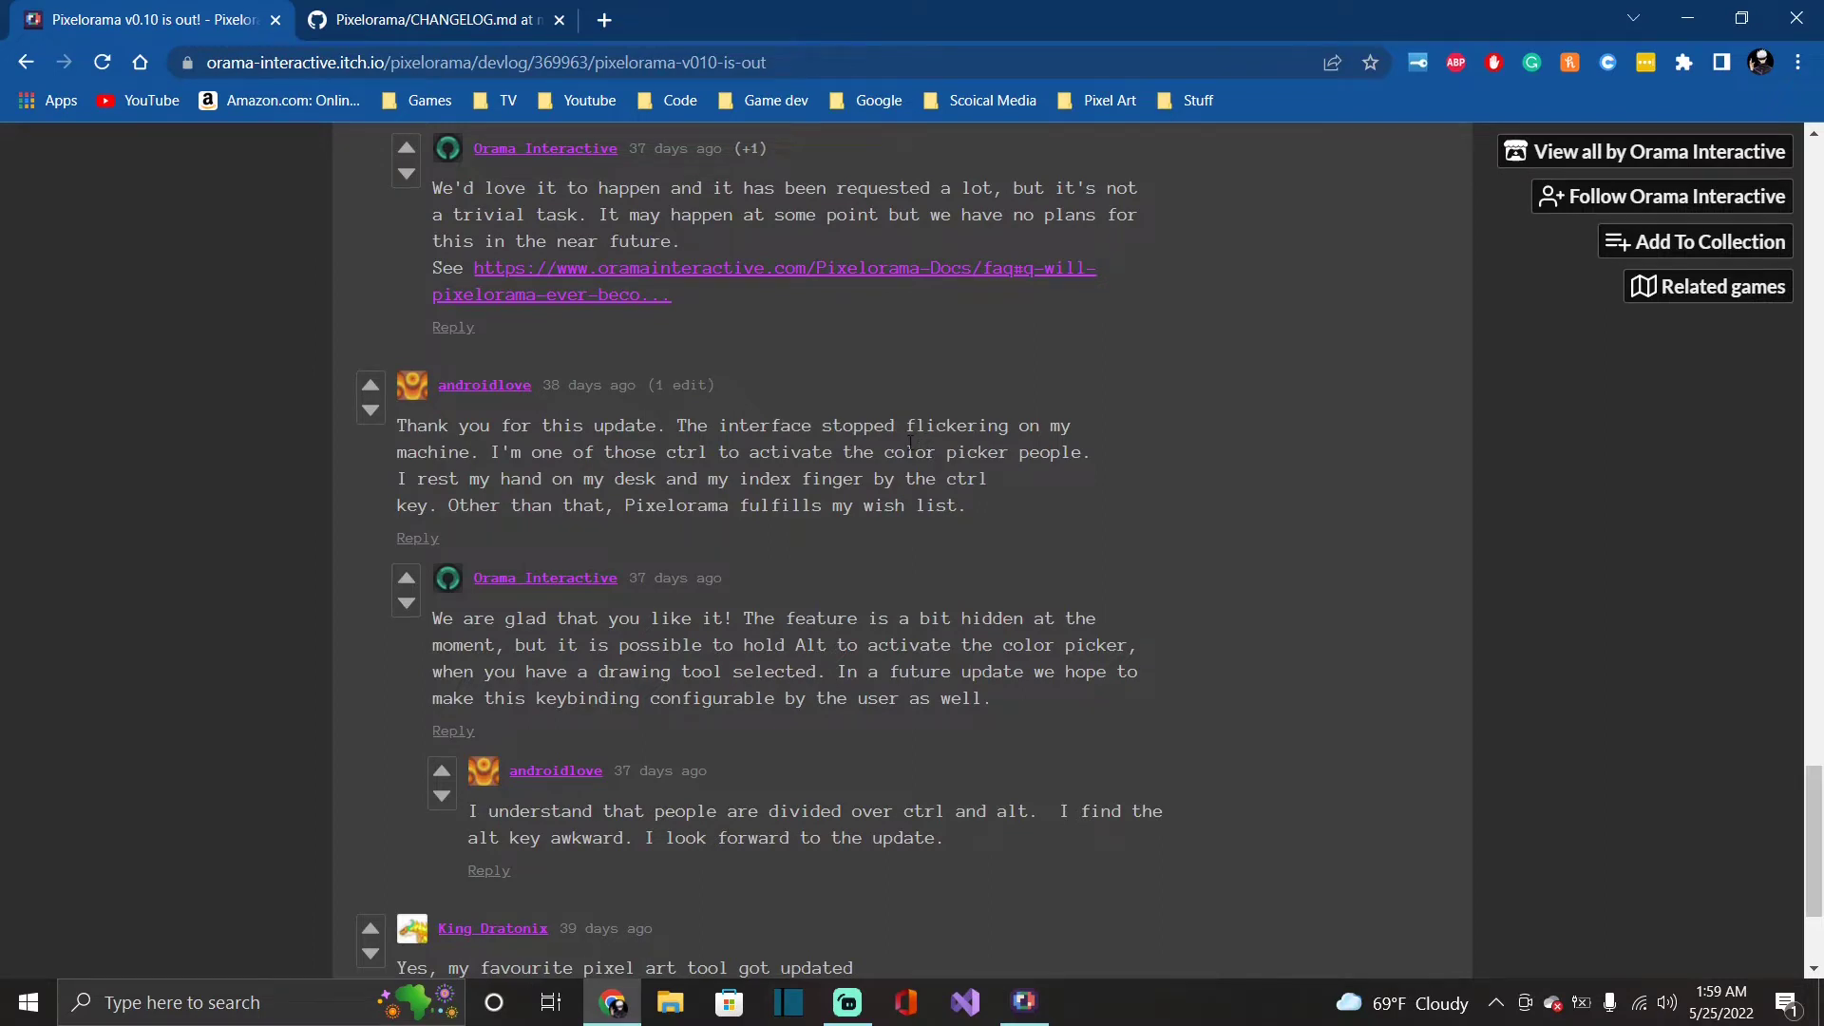
pyautogui.scroll(-1, 867, 446)
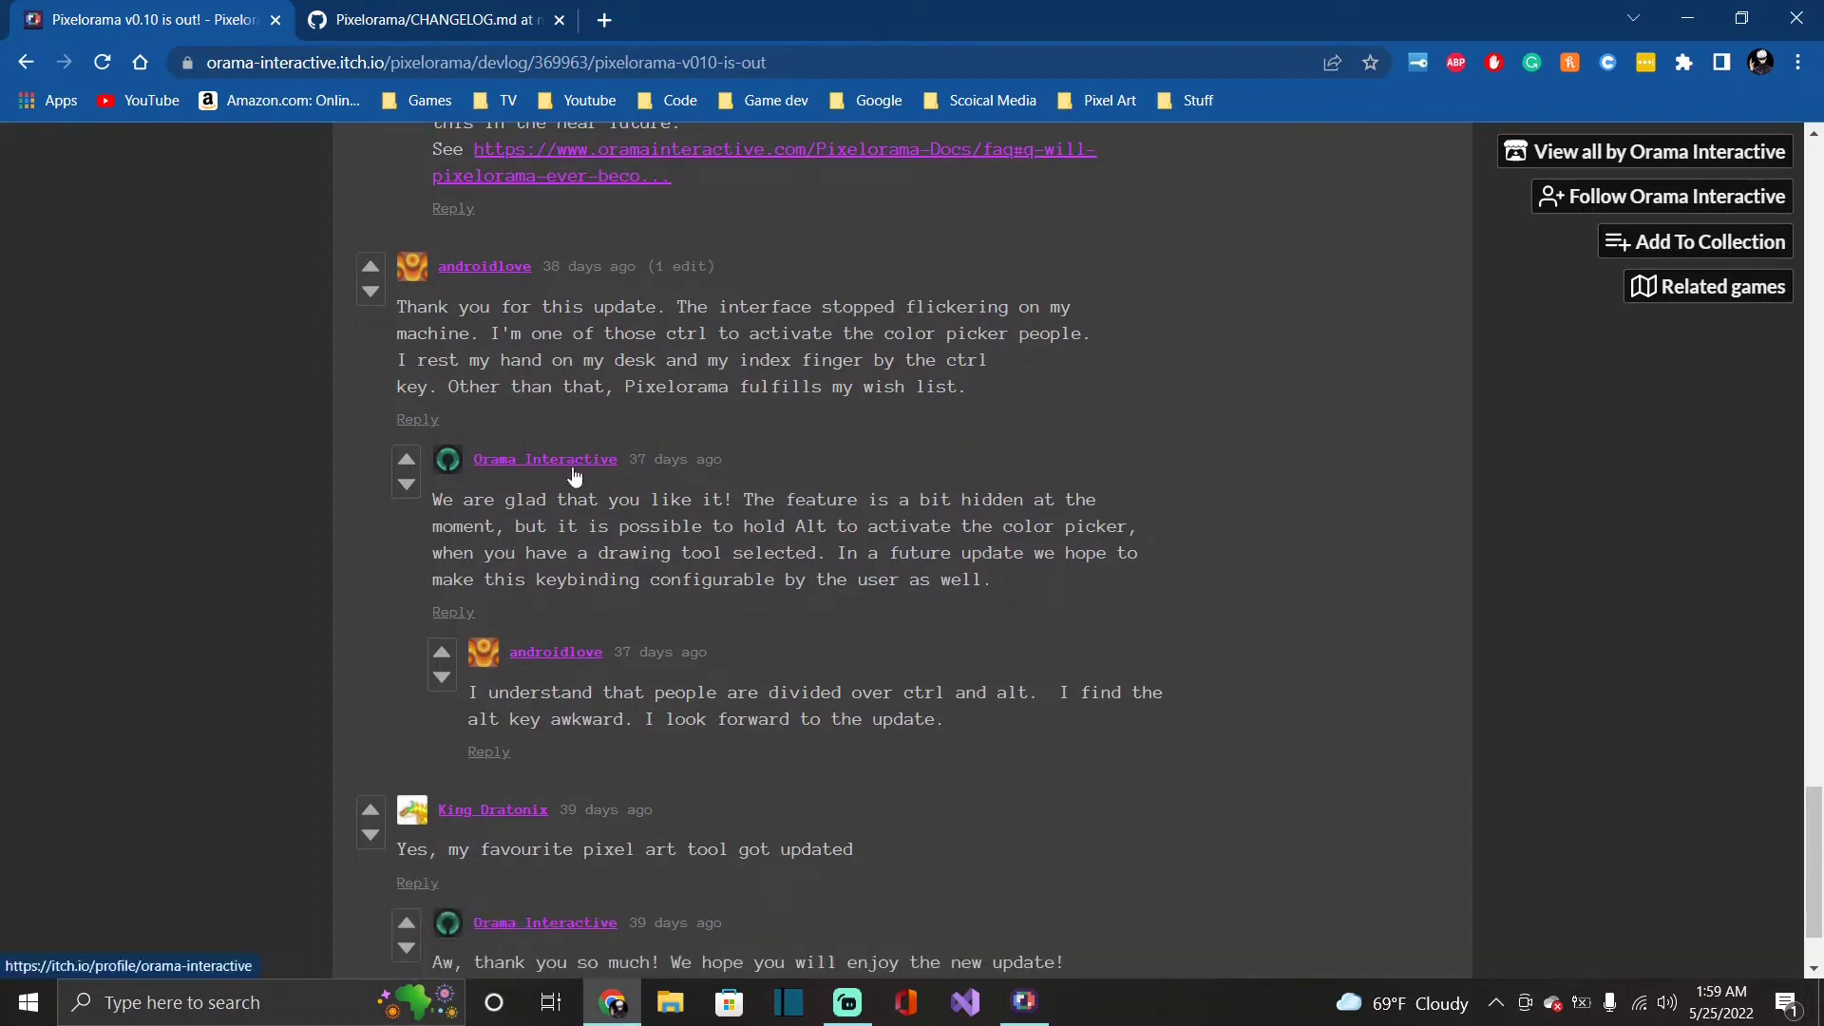
pyautogui.scroll(-1, 572, 472)
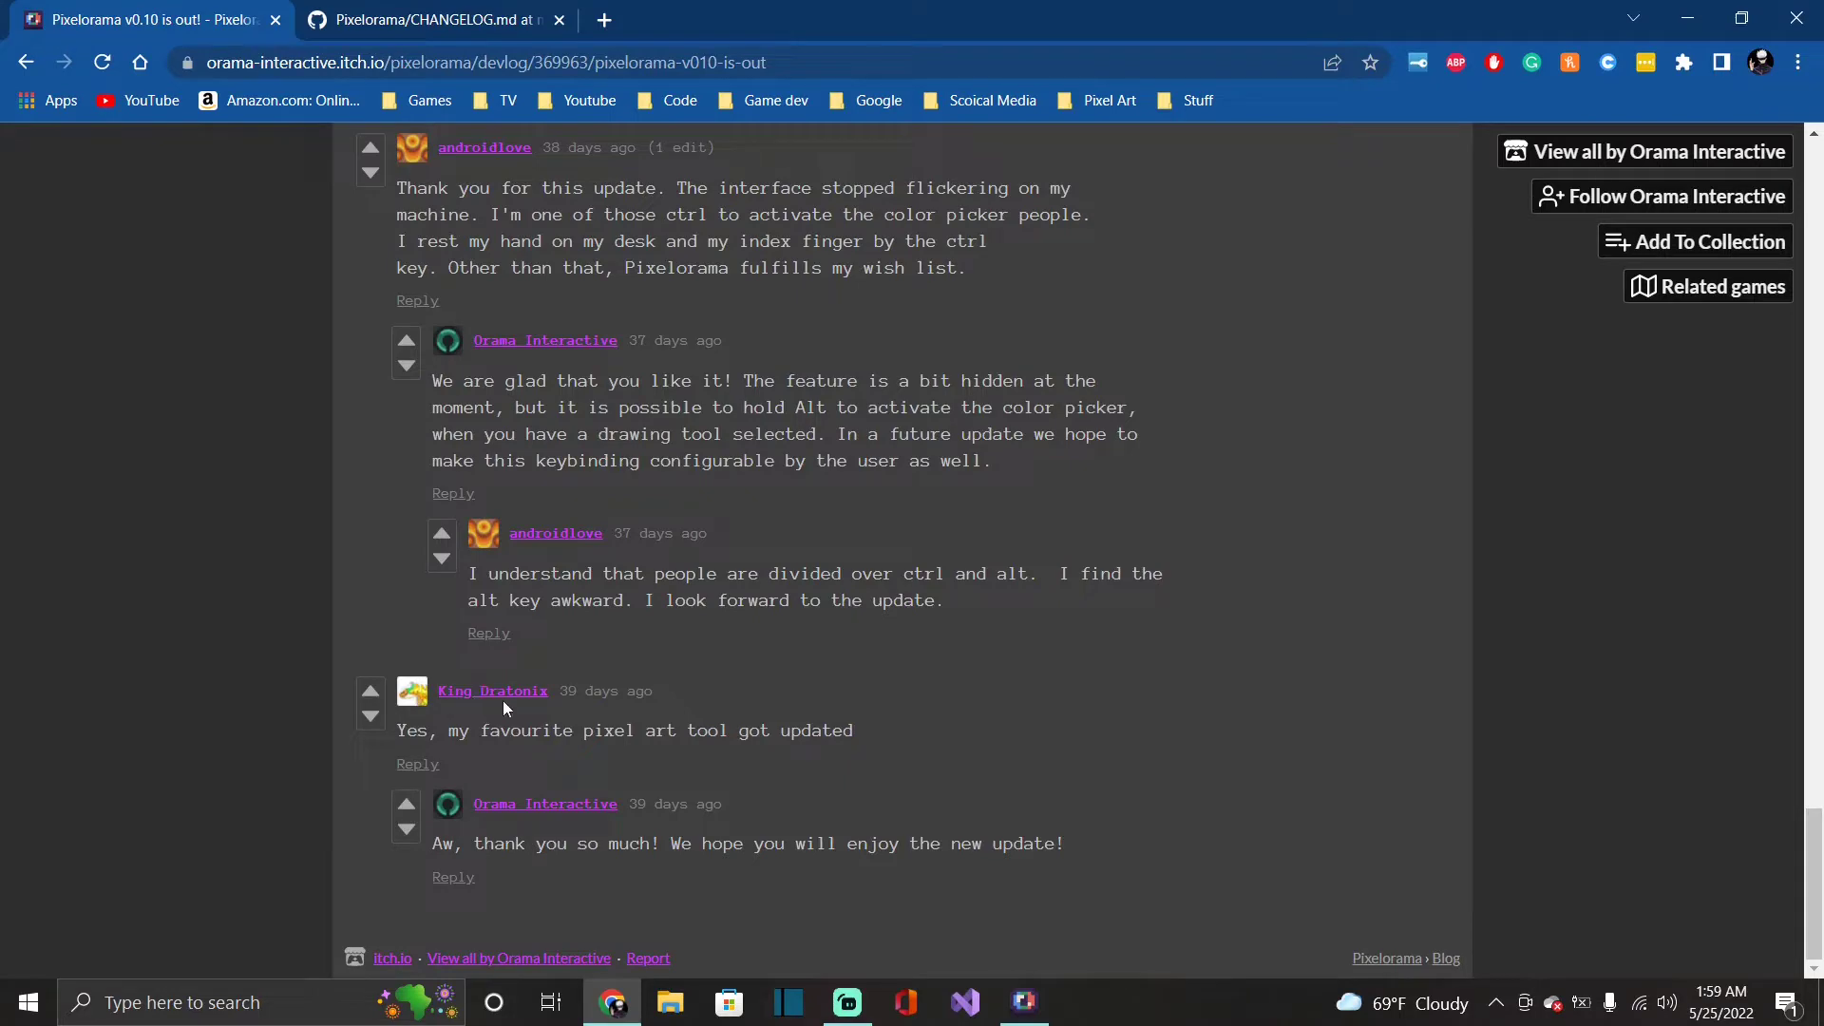
pyautogui.scroll(15, 505, 699)
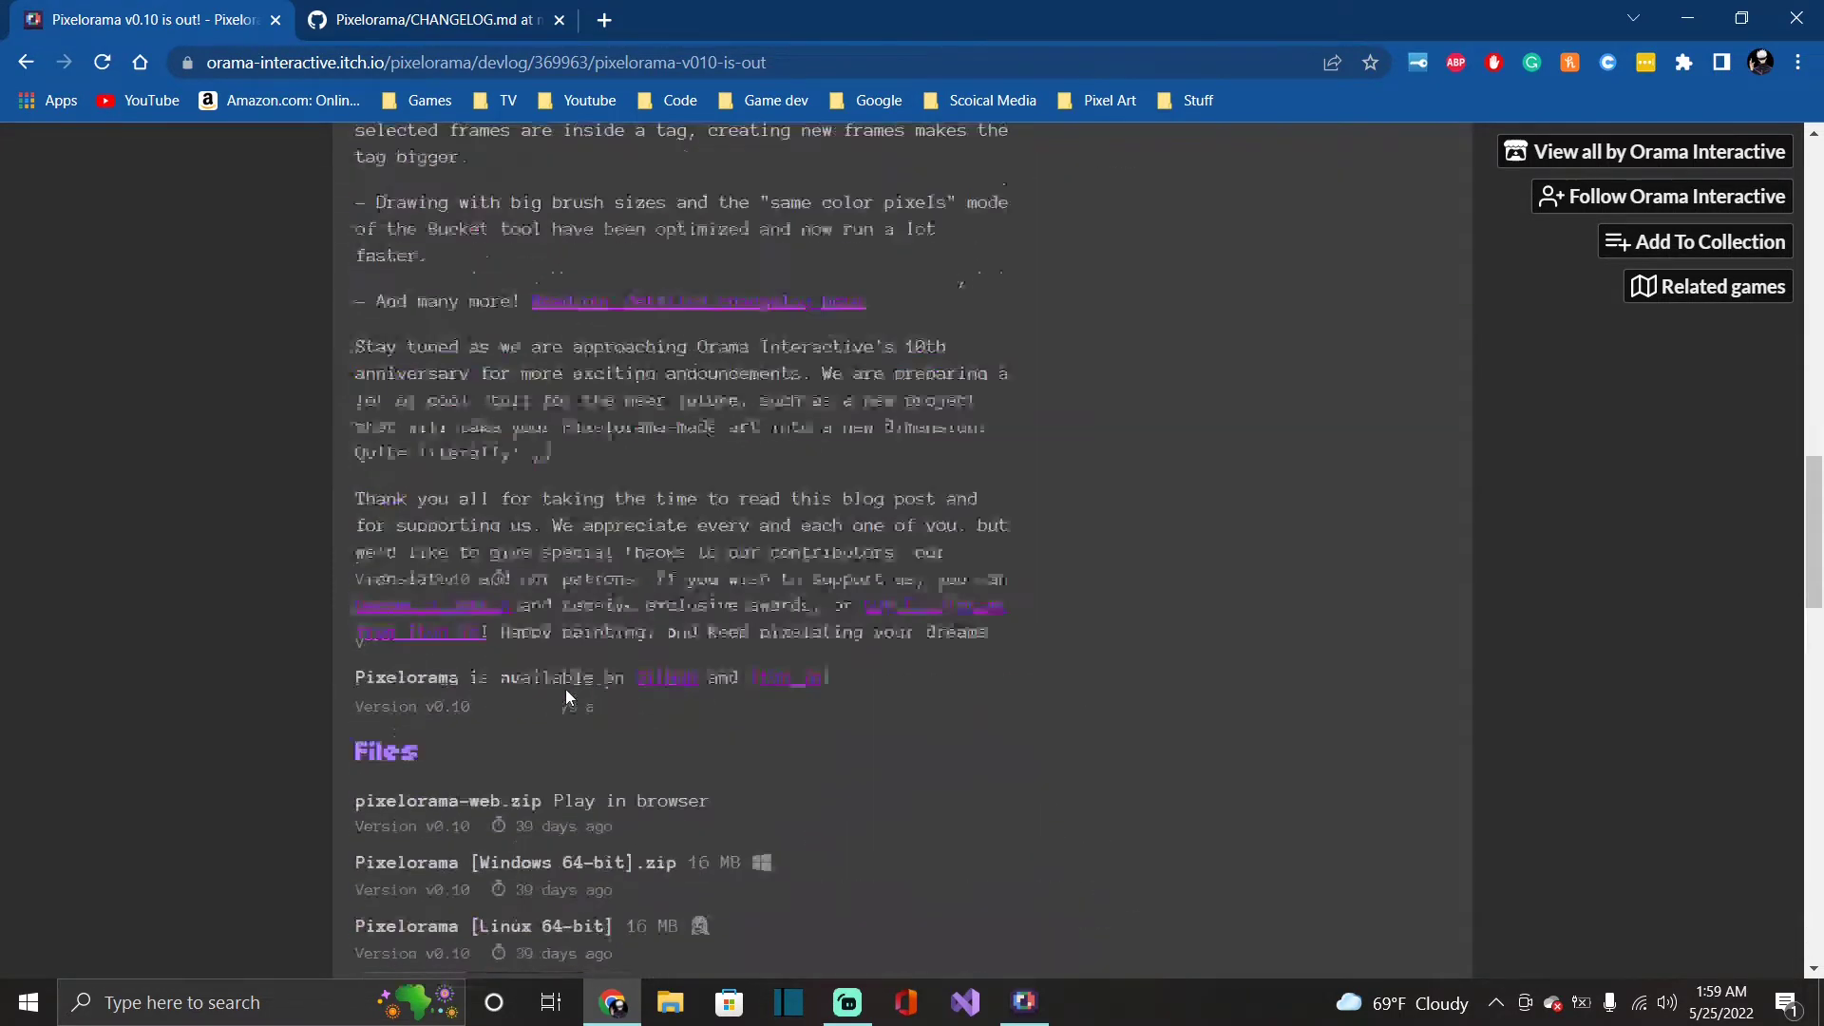
pyautogui.scroll(-4, 566, 697)
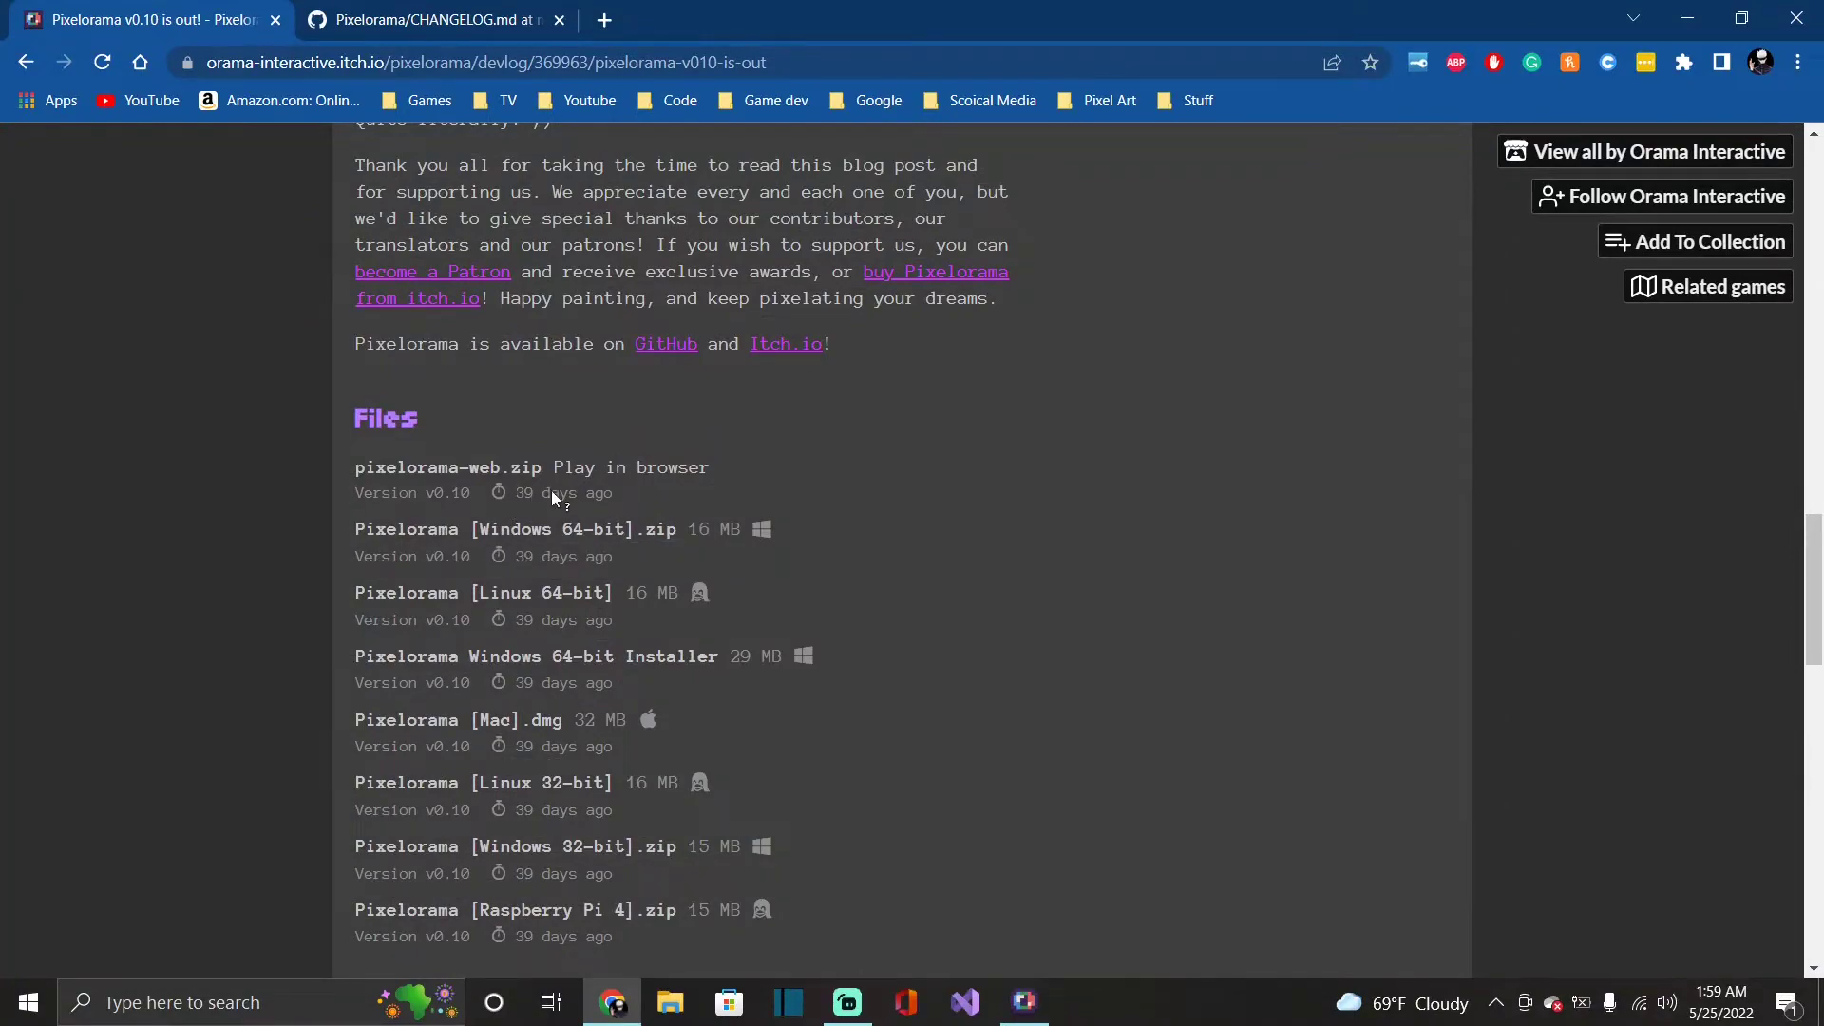
pyautogui.scroll(20, 659, 519)
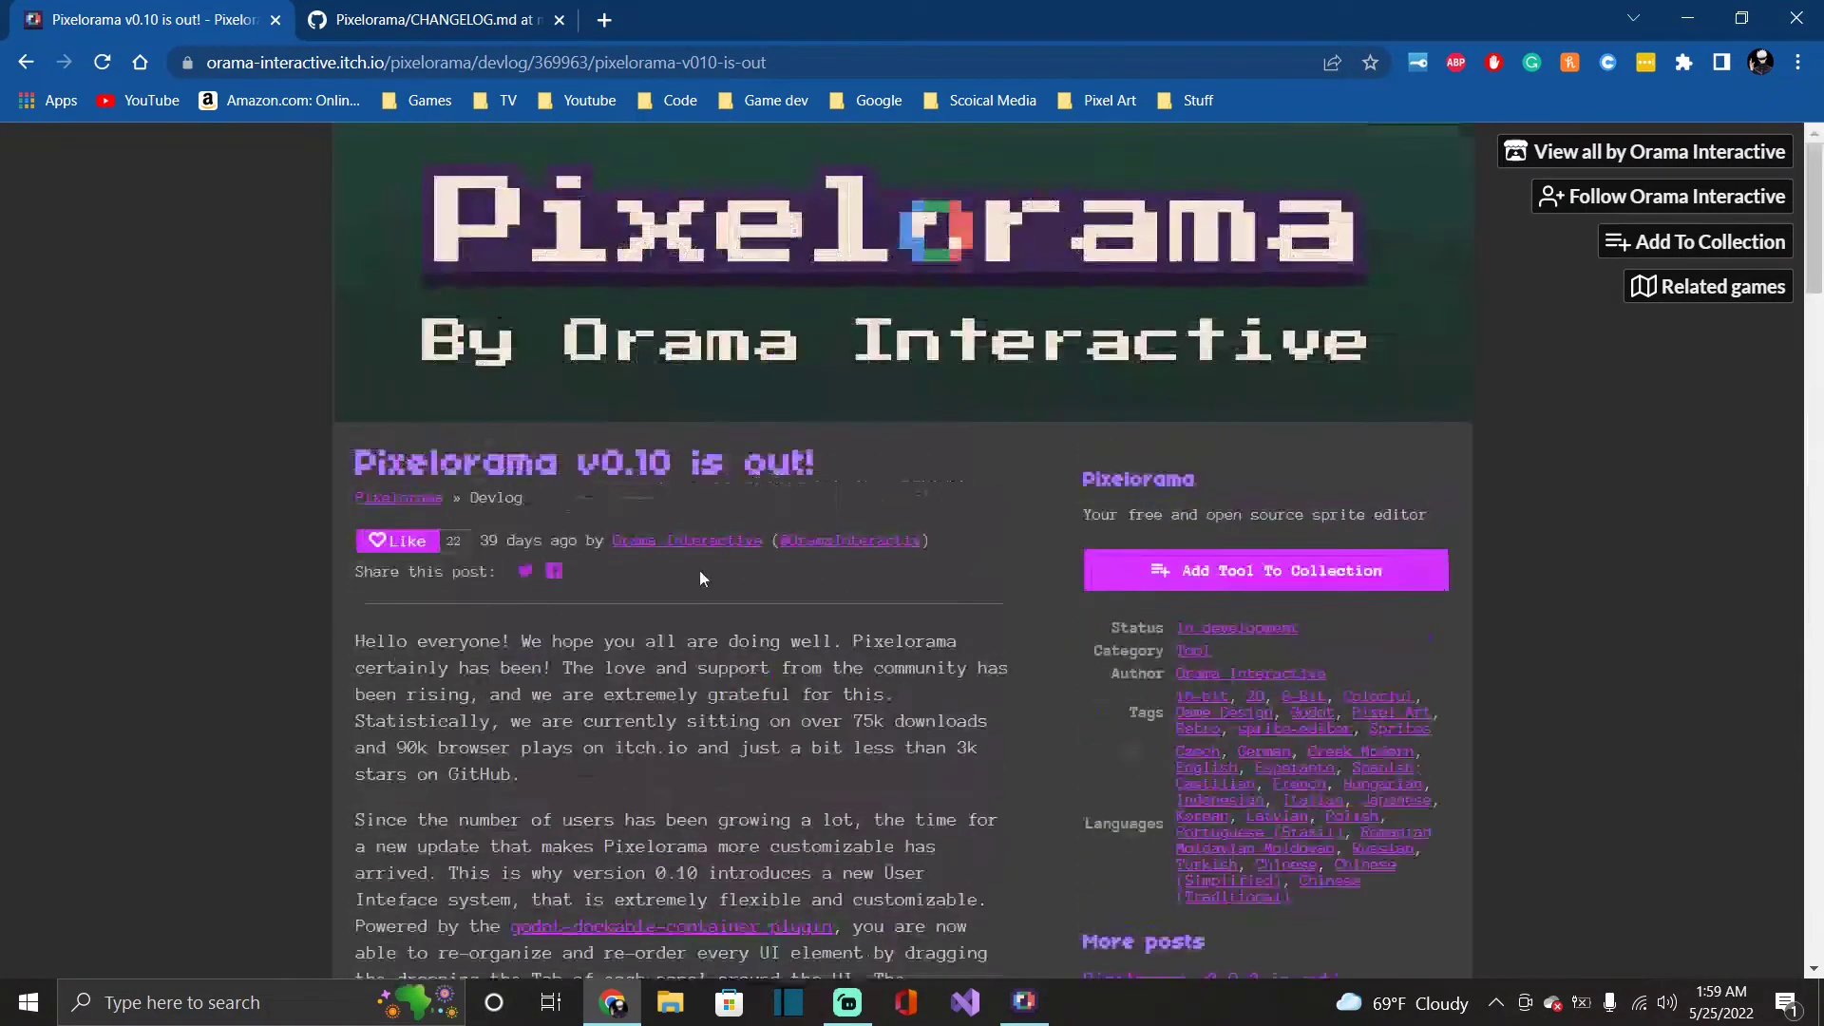
pyautogui.scroll(-7, 720, 613)
pyautogui.scroll(6, 721, 612)
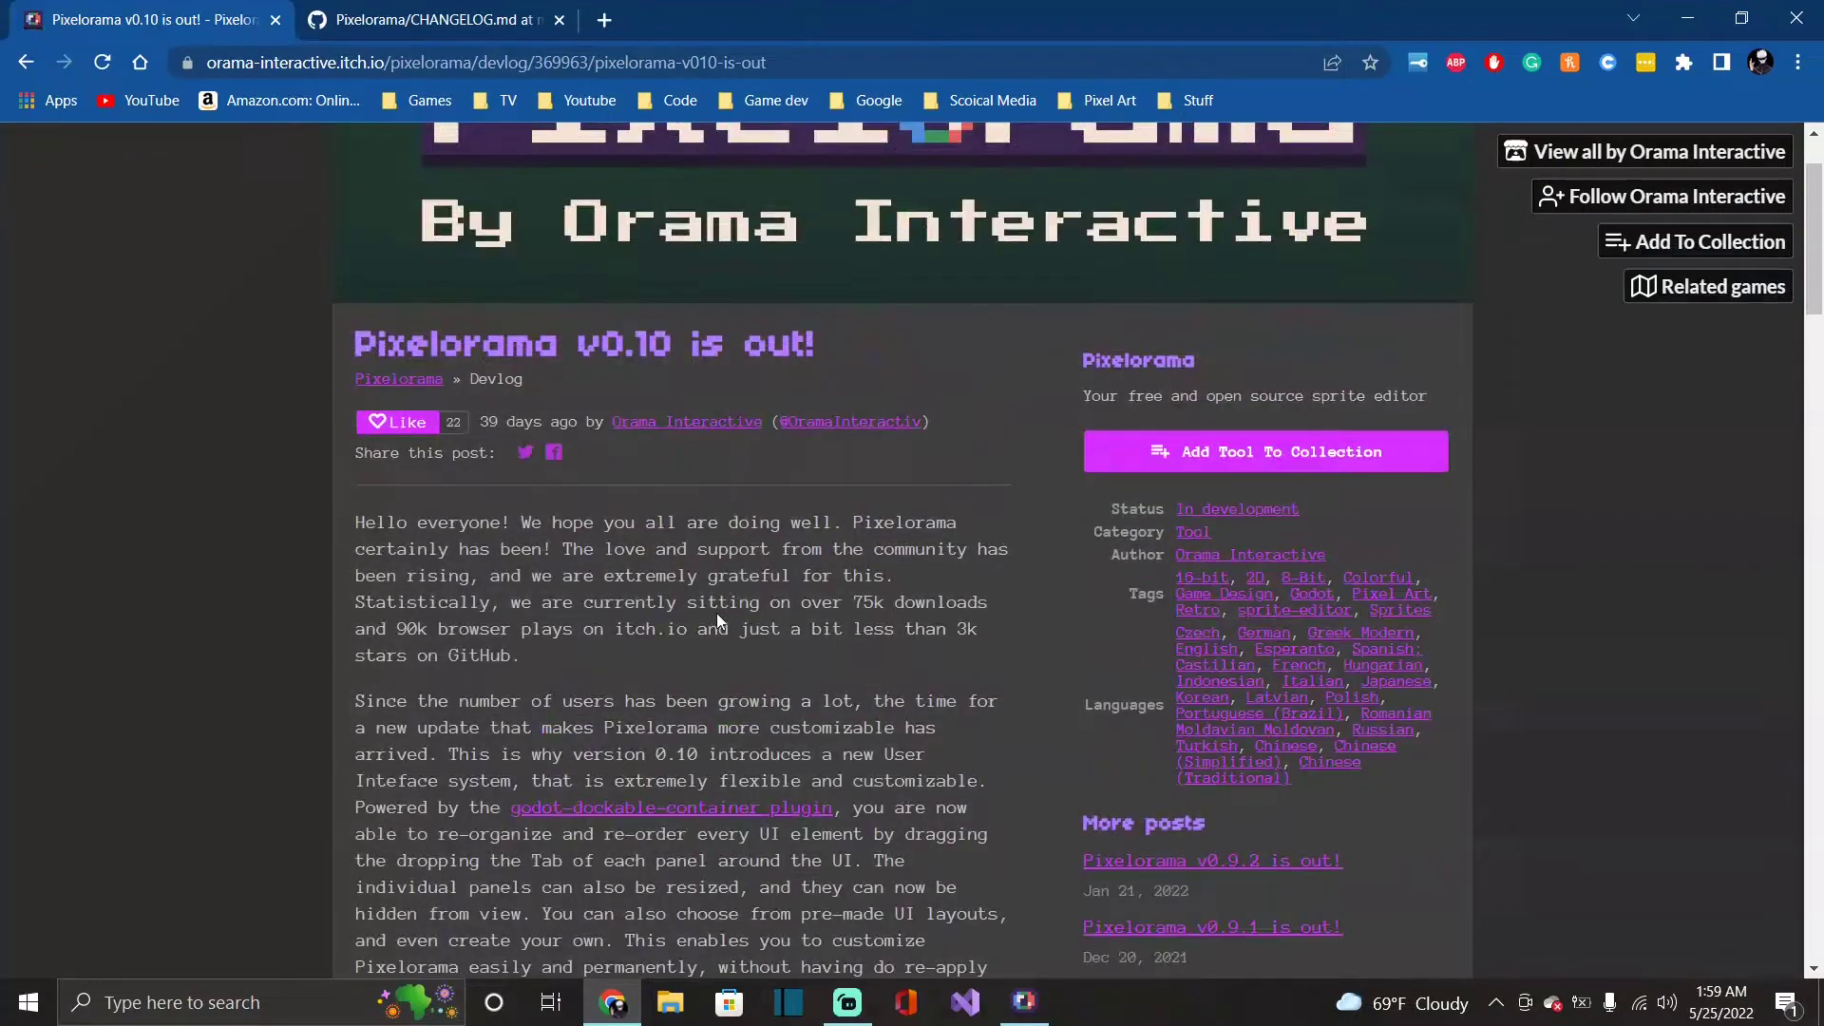
pyautogui.scroll(1, 716, 613)
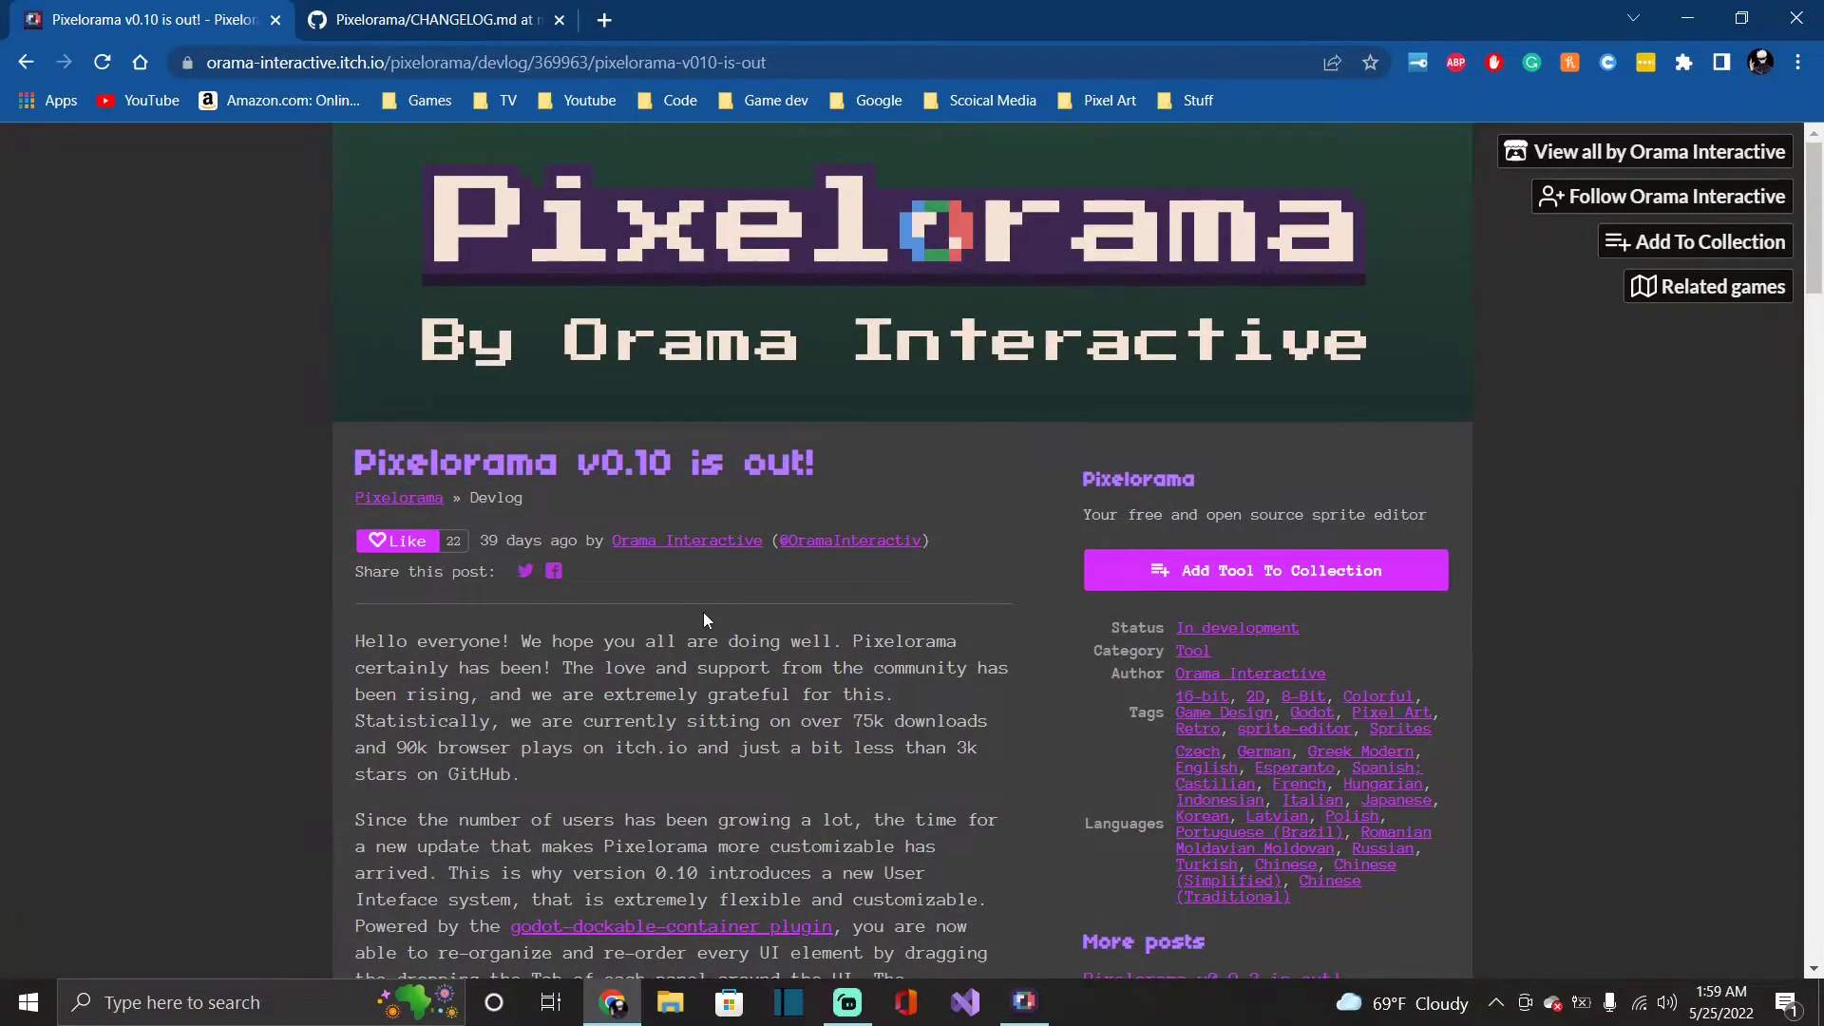
pyautogui.scroll(-20, 600, 441)
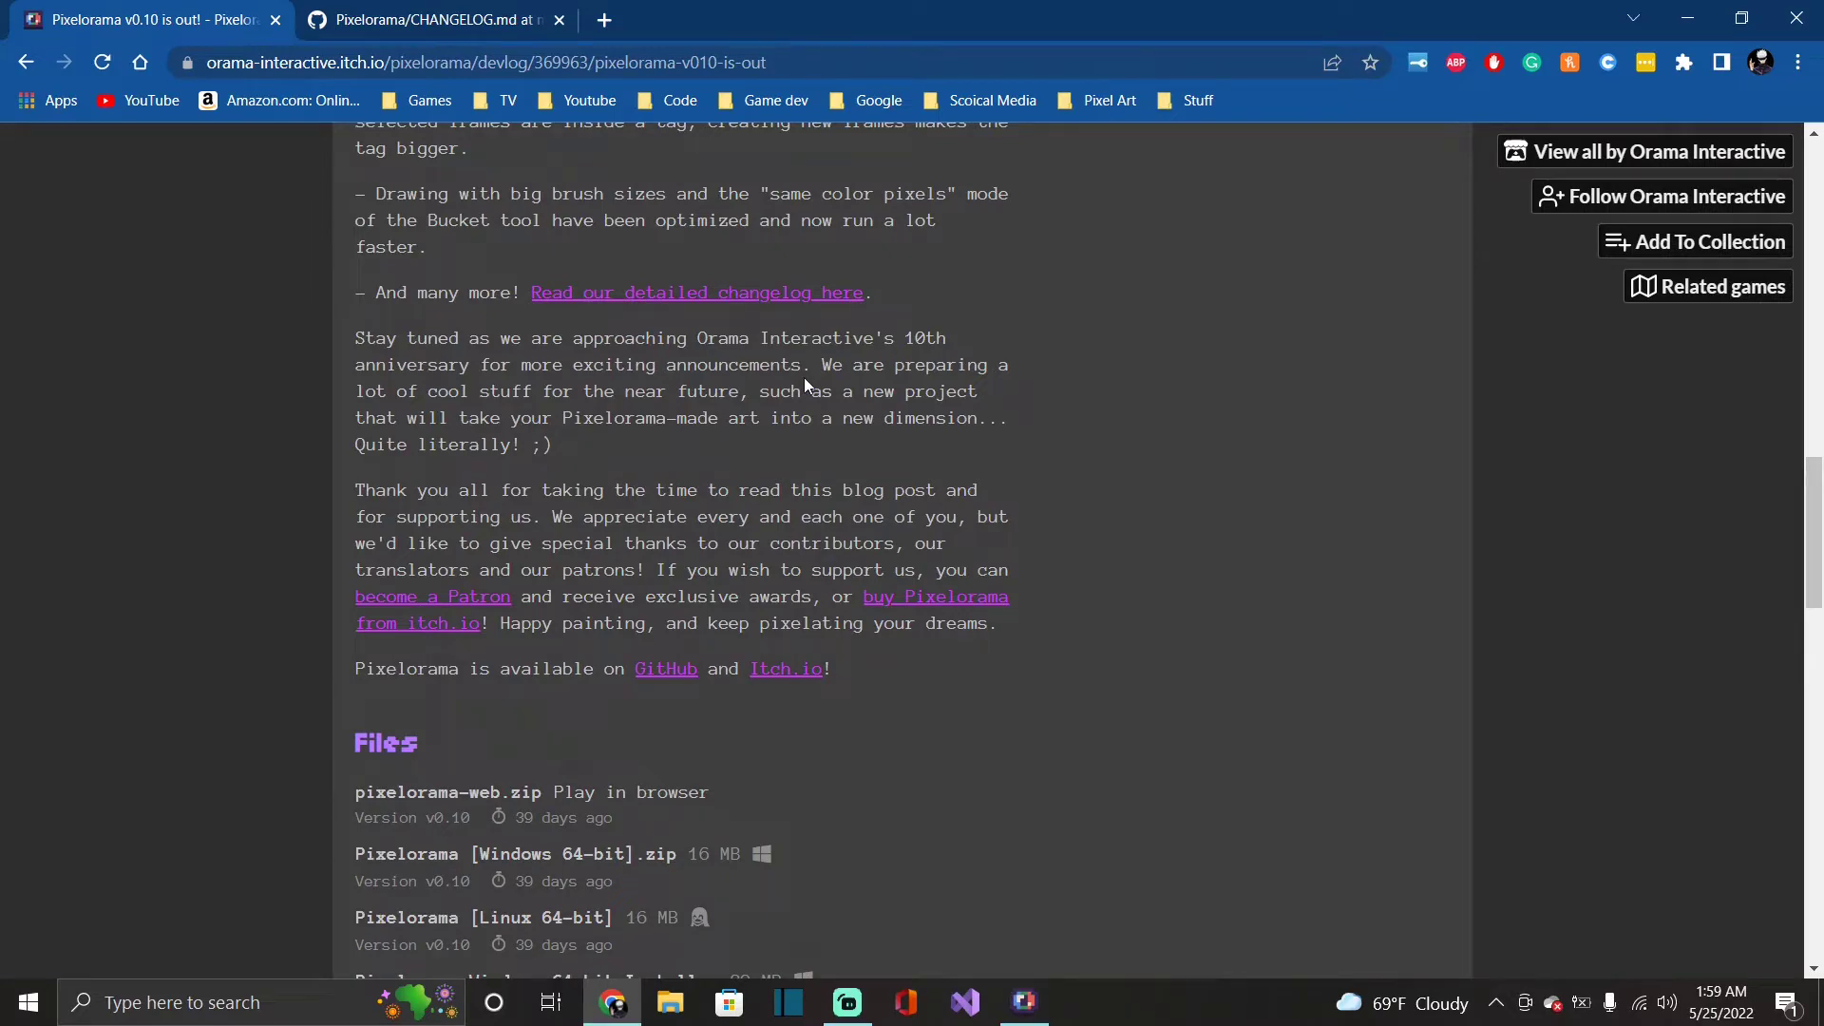
# Bring up the CHANGELOG.md tab, skim the first release notes, then jump back to the top.
pyautogui.click(386, 9)
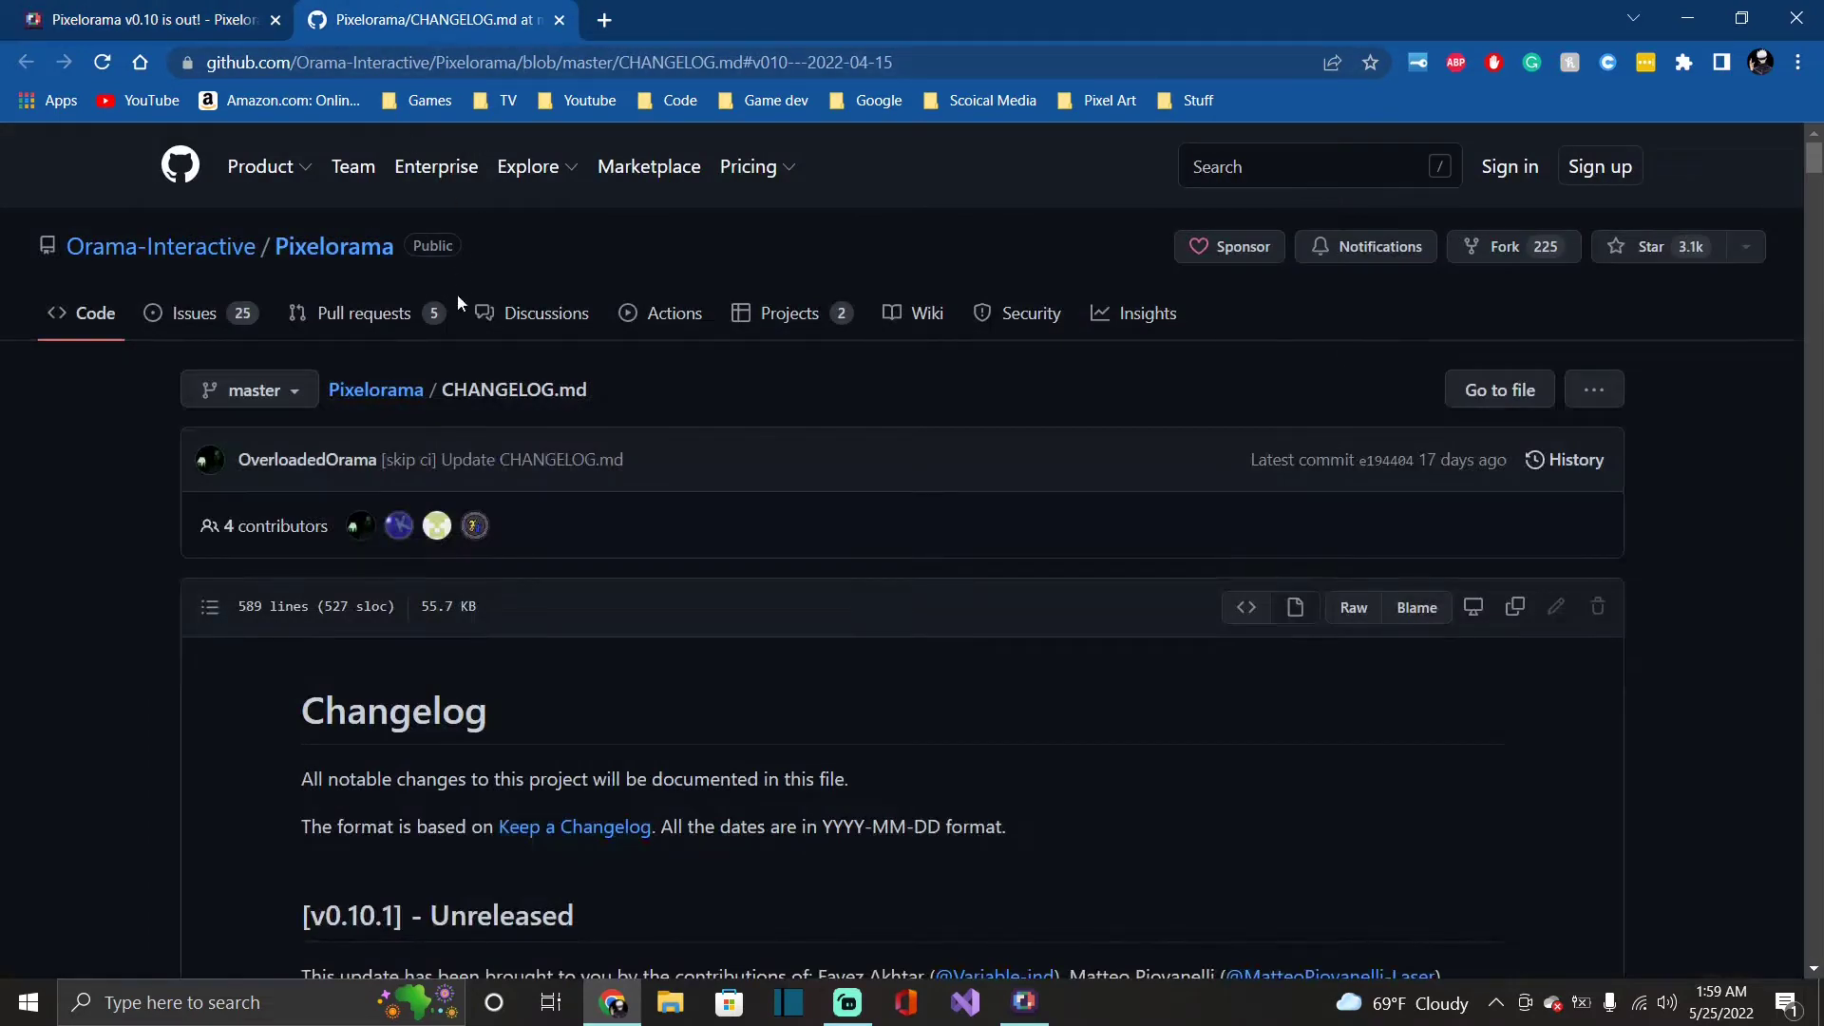
pyautogui.click(186, 12)
pyautogui.click(367, 13)
pyautogui.scroll(-7, 829, 604)
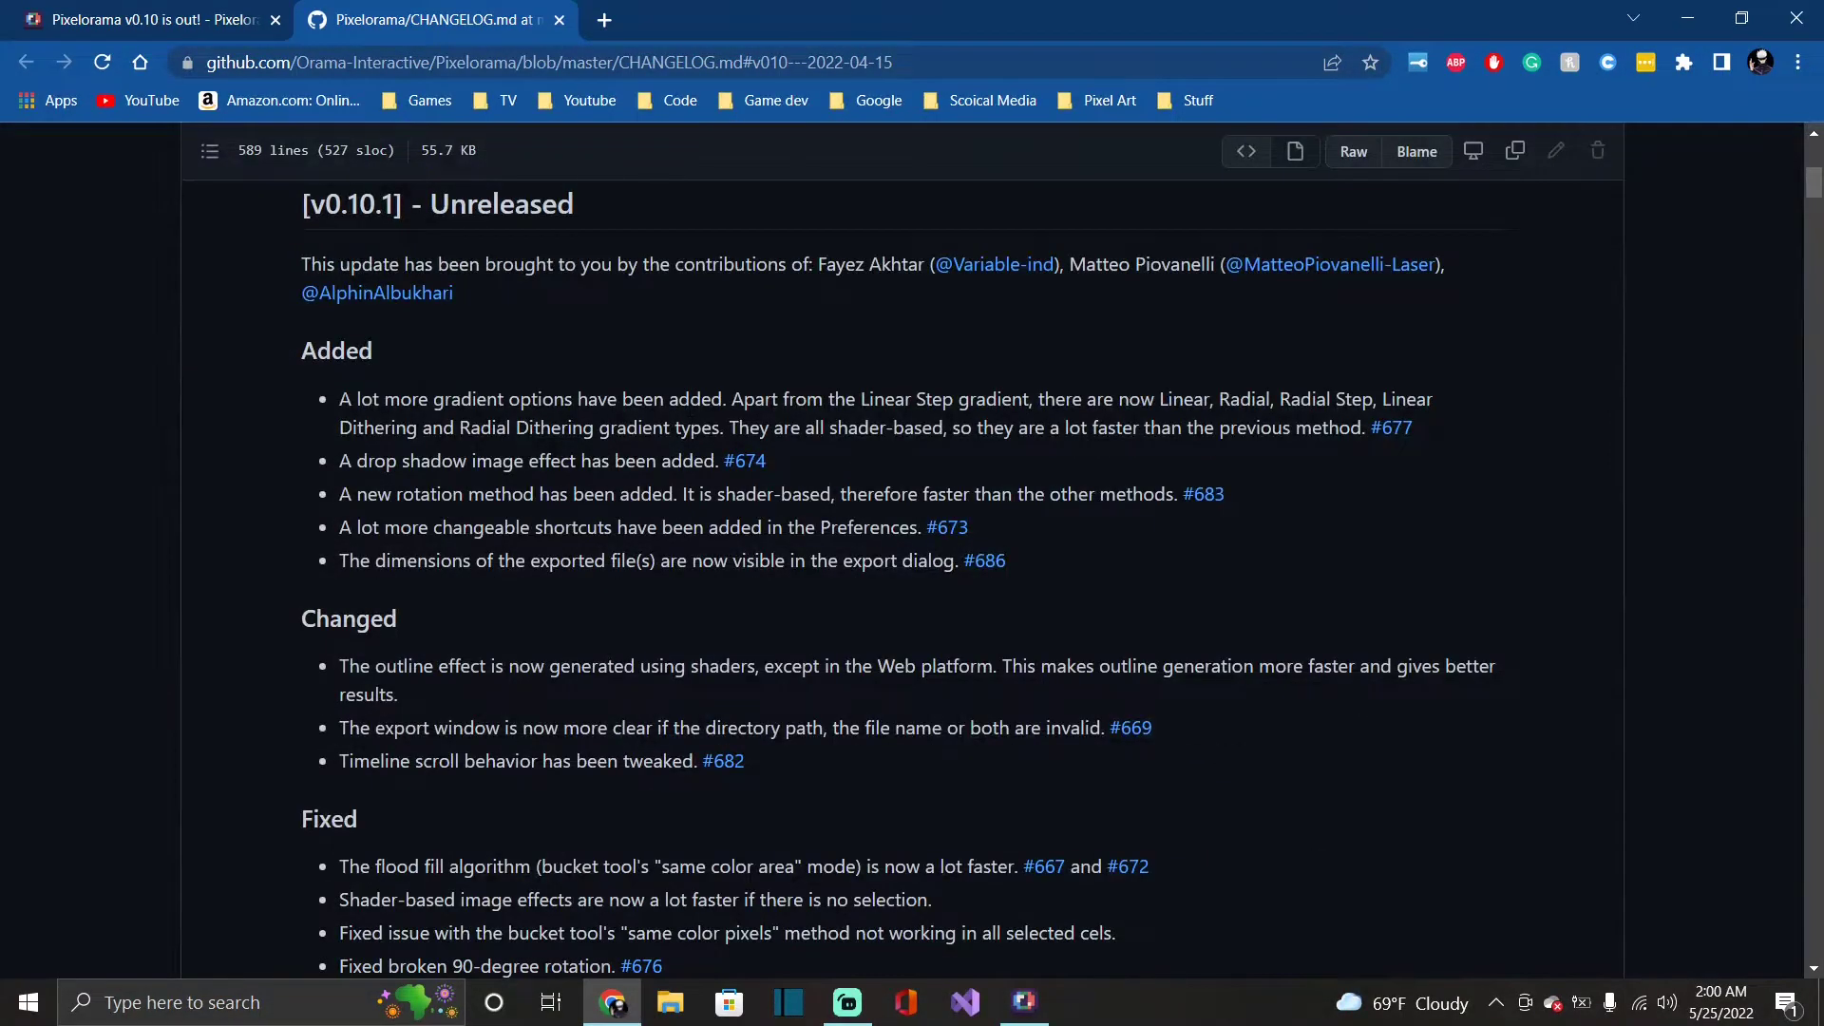
pyautogui.scroll(-2, 363, 459)
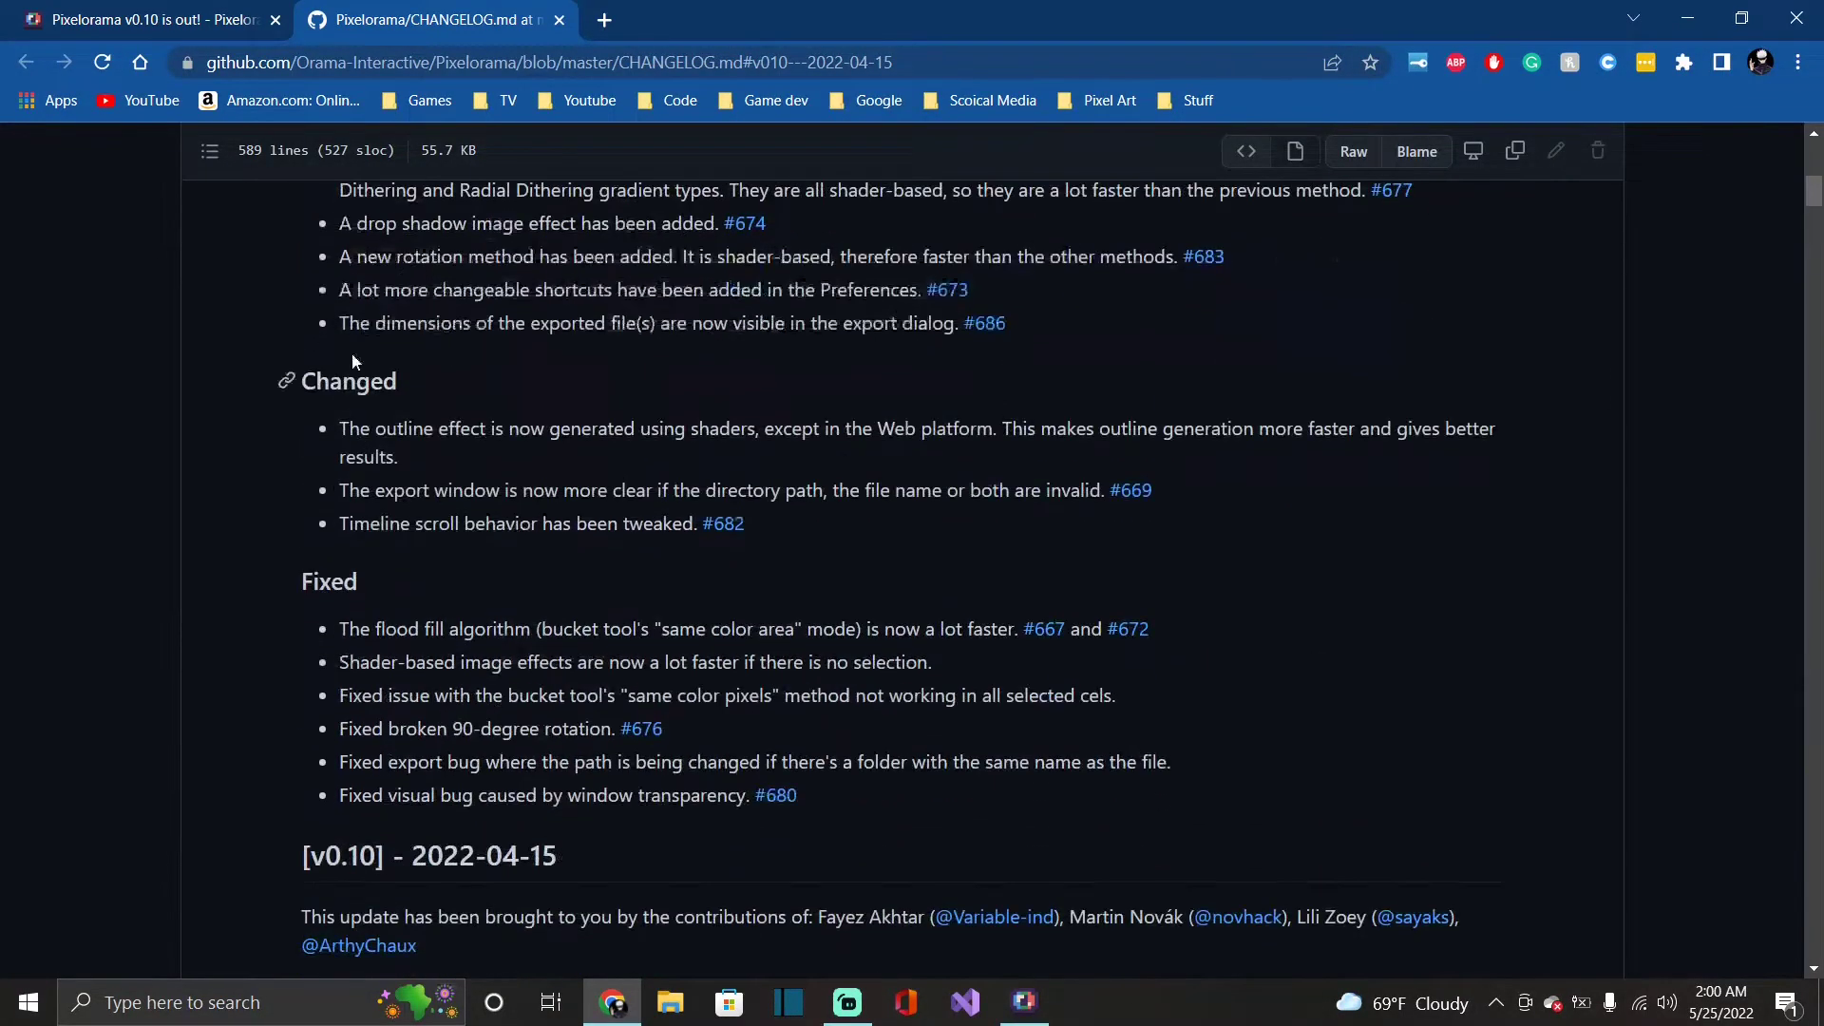
pyautogui.scroll(1, 363, 459)
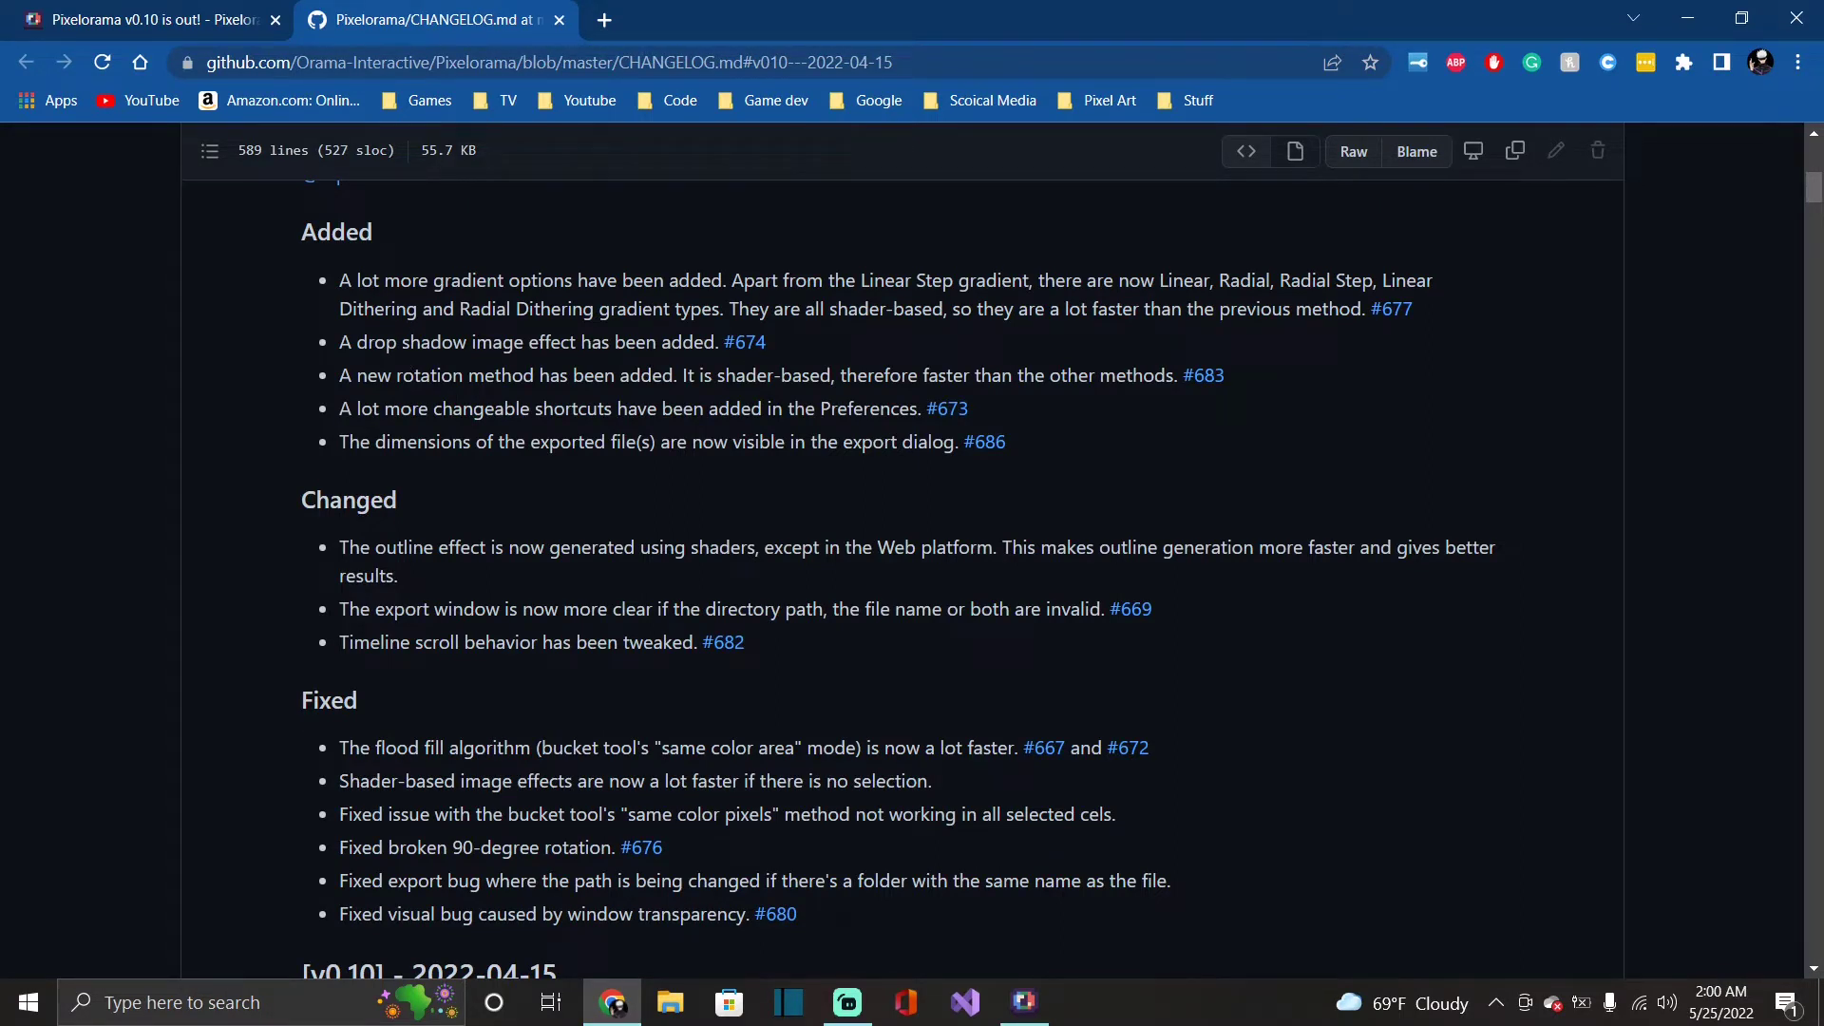
pyautogui.scroll(-3, 684, 333)
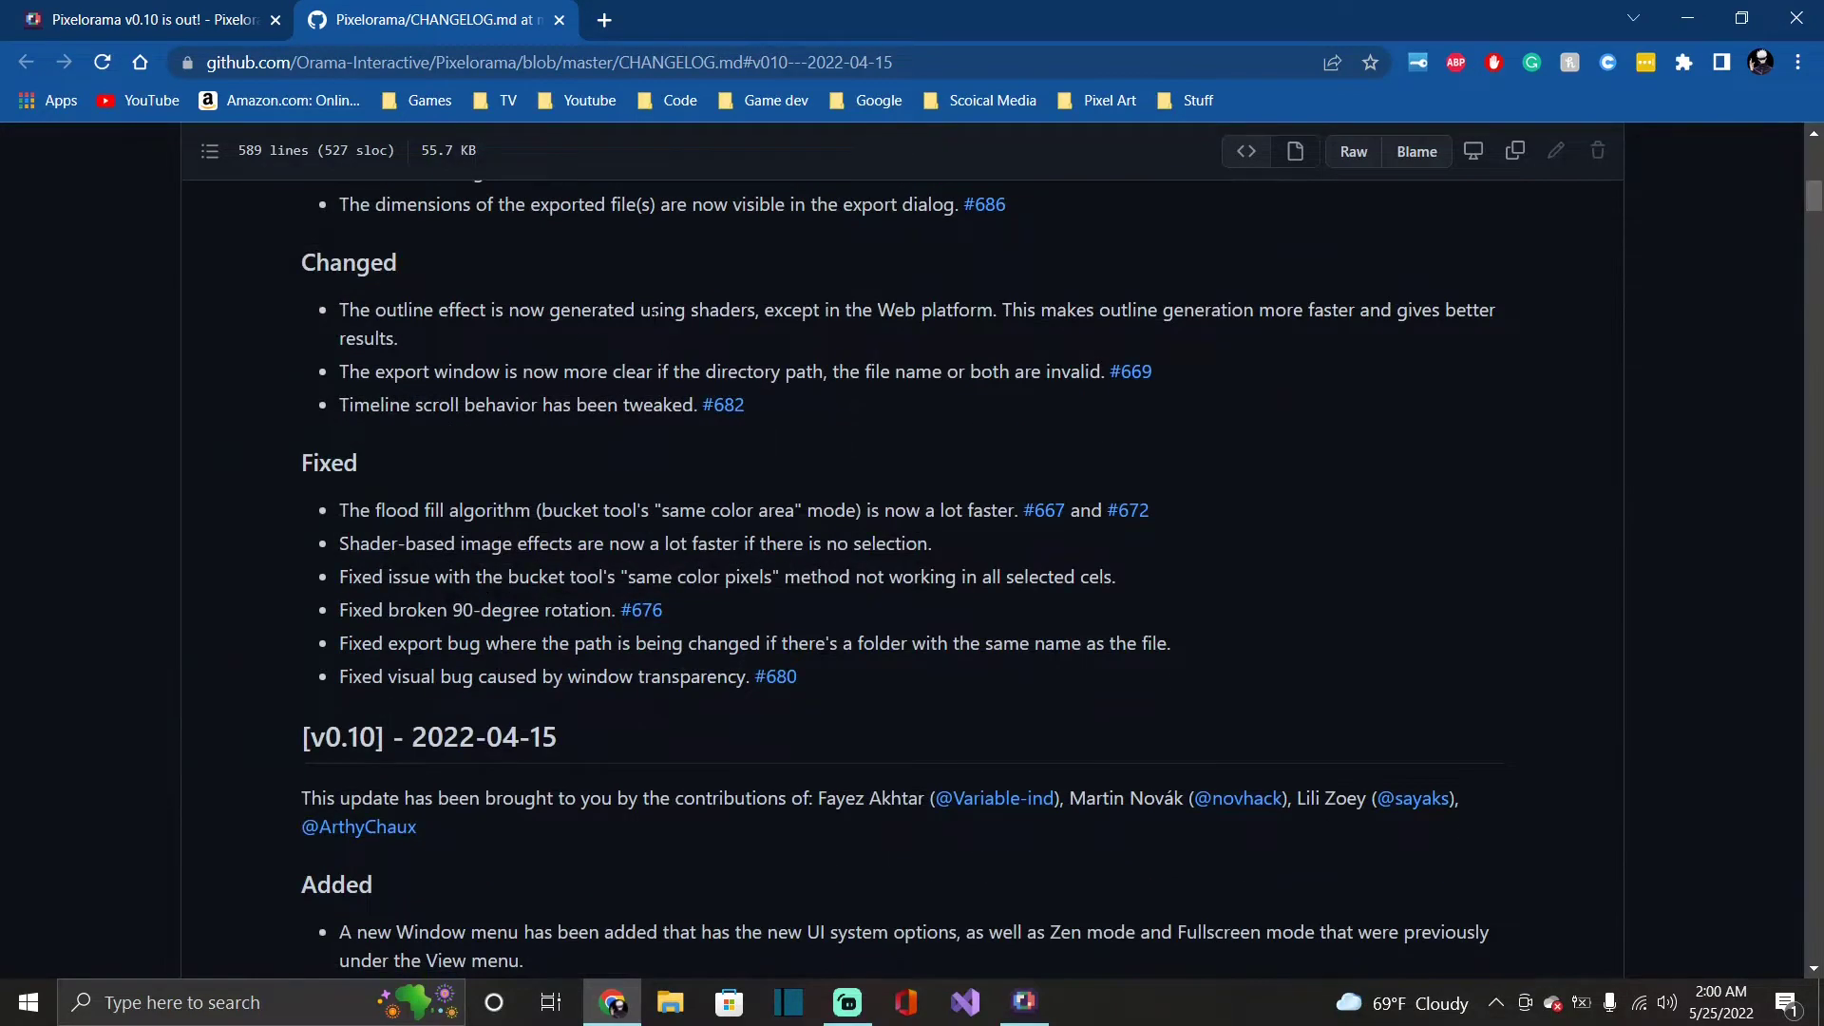
pyautogui.scroll(-3, 647, 310)
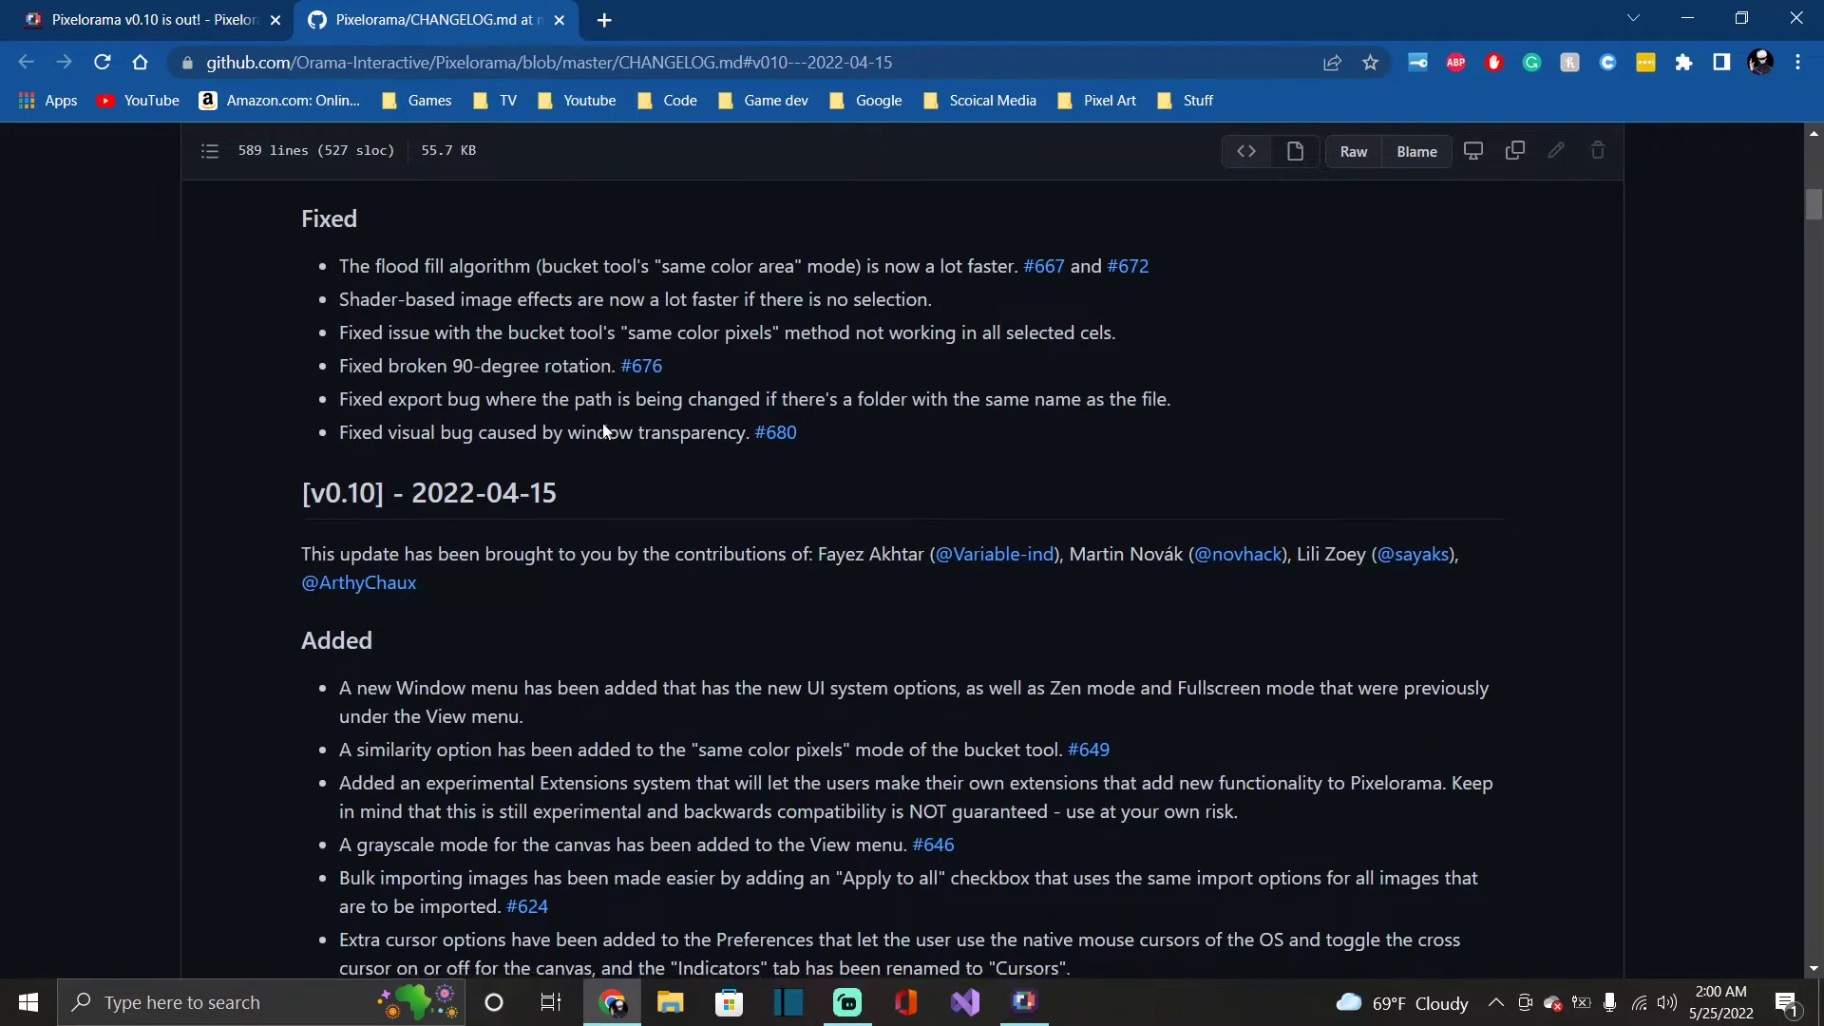
pyautogui.scroll(-3, 602, 427)
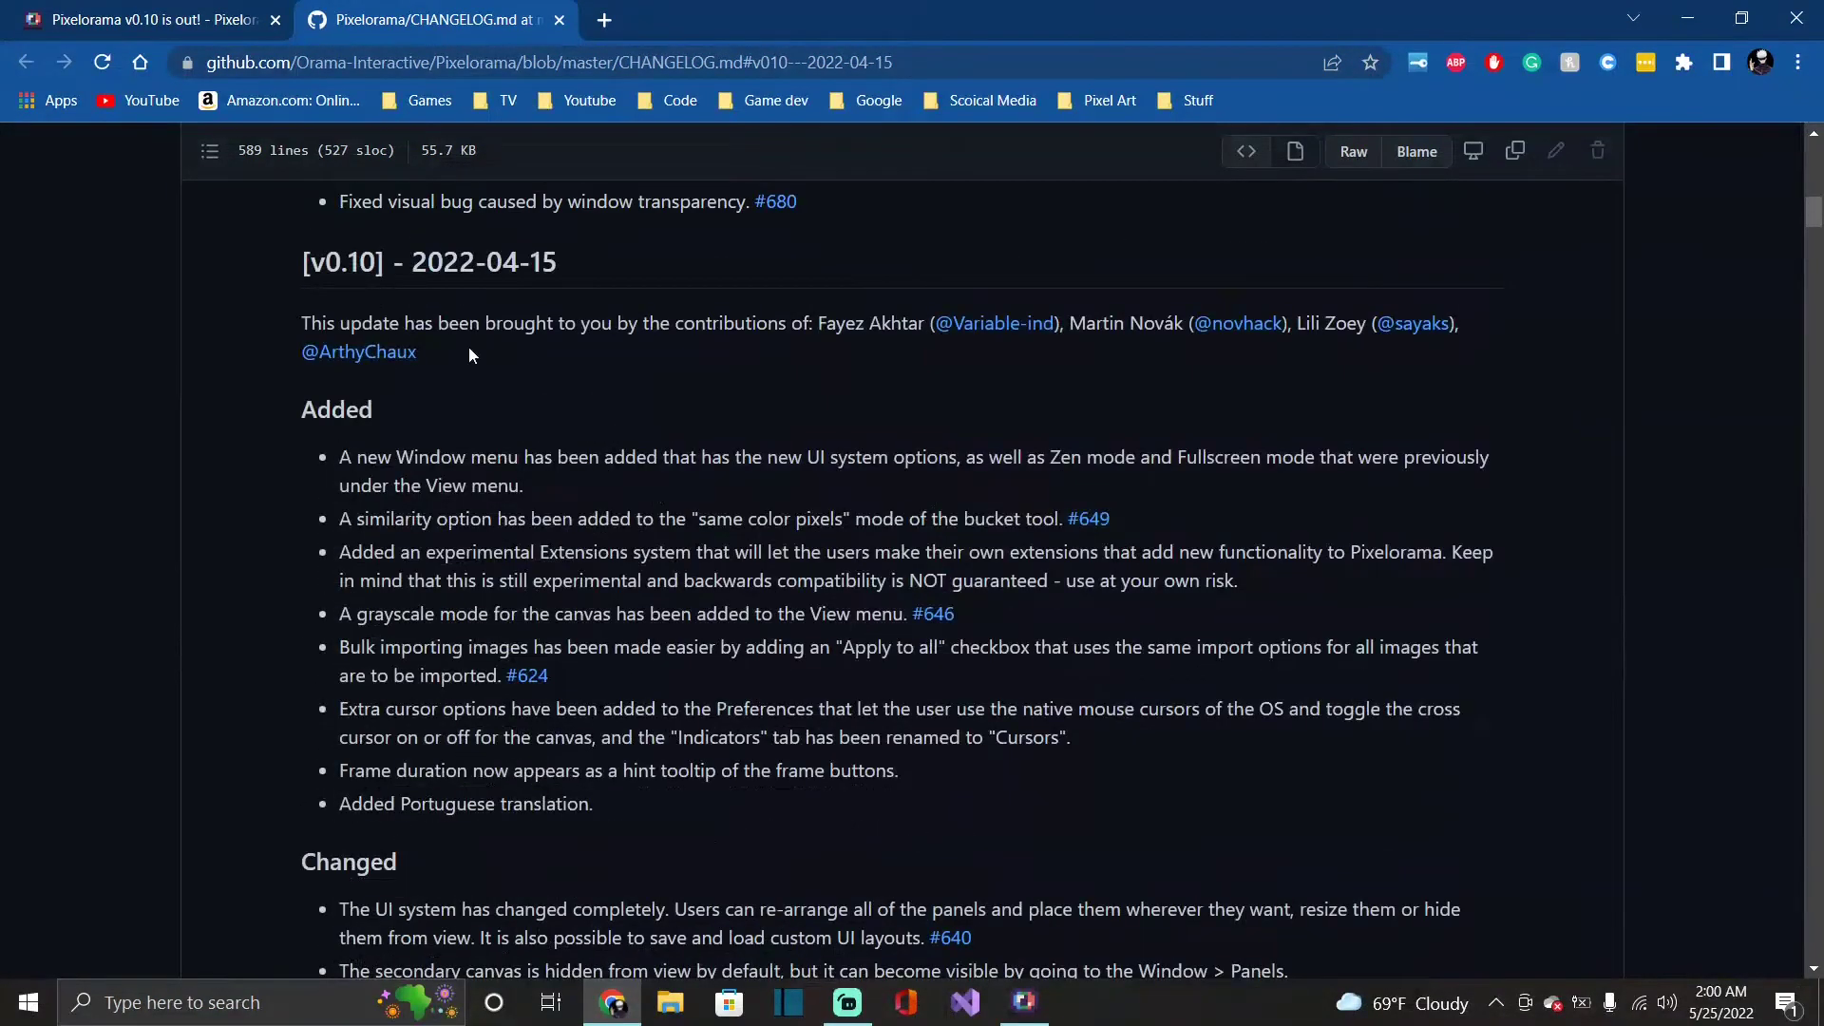
pyautogui.press('Home')
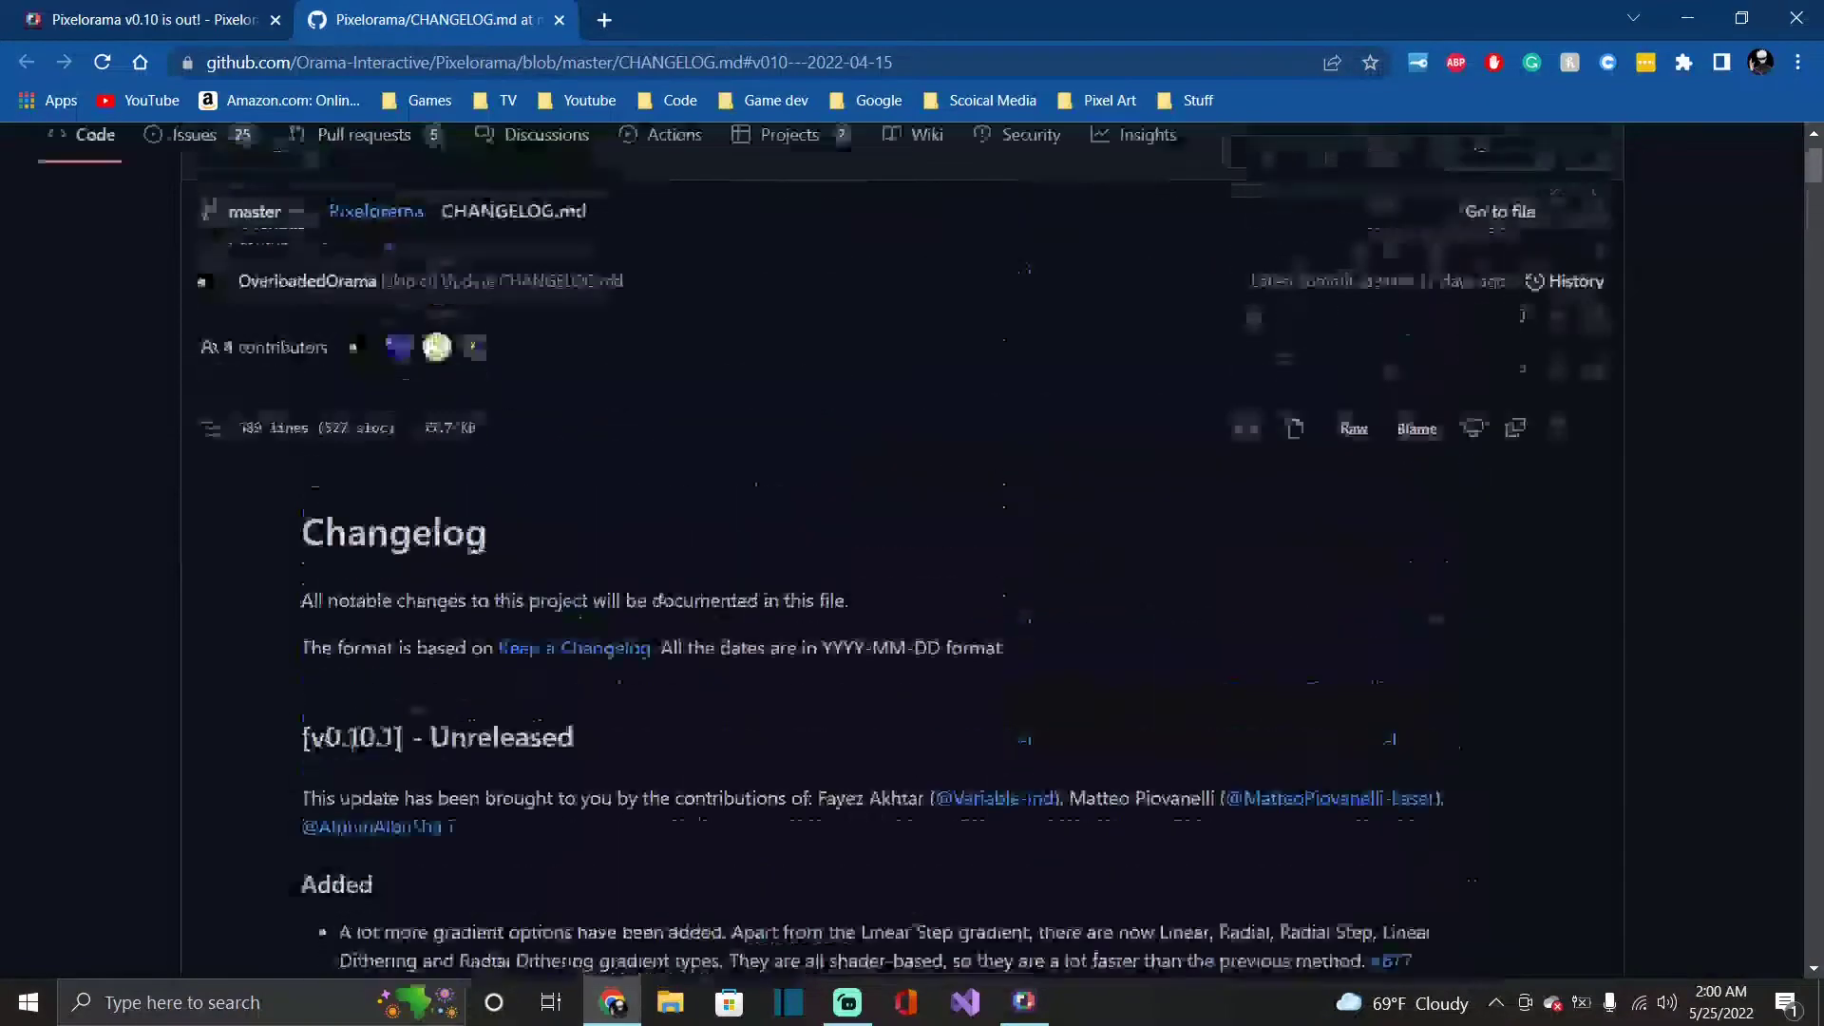
# Read through the unreleased v0.10.1 notes and the v0.10 entry dated 2022-04-15.
pyautogui.scroll(-3, 483, 402)
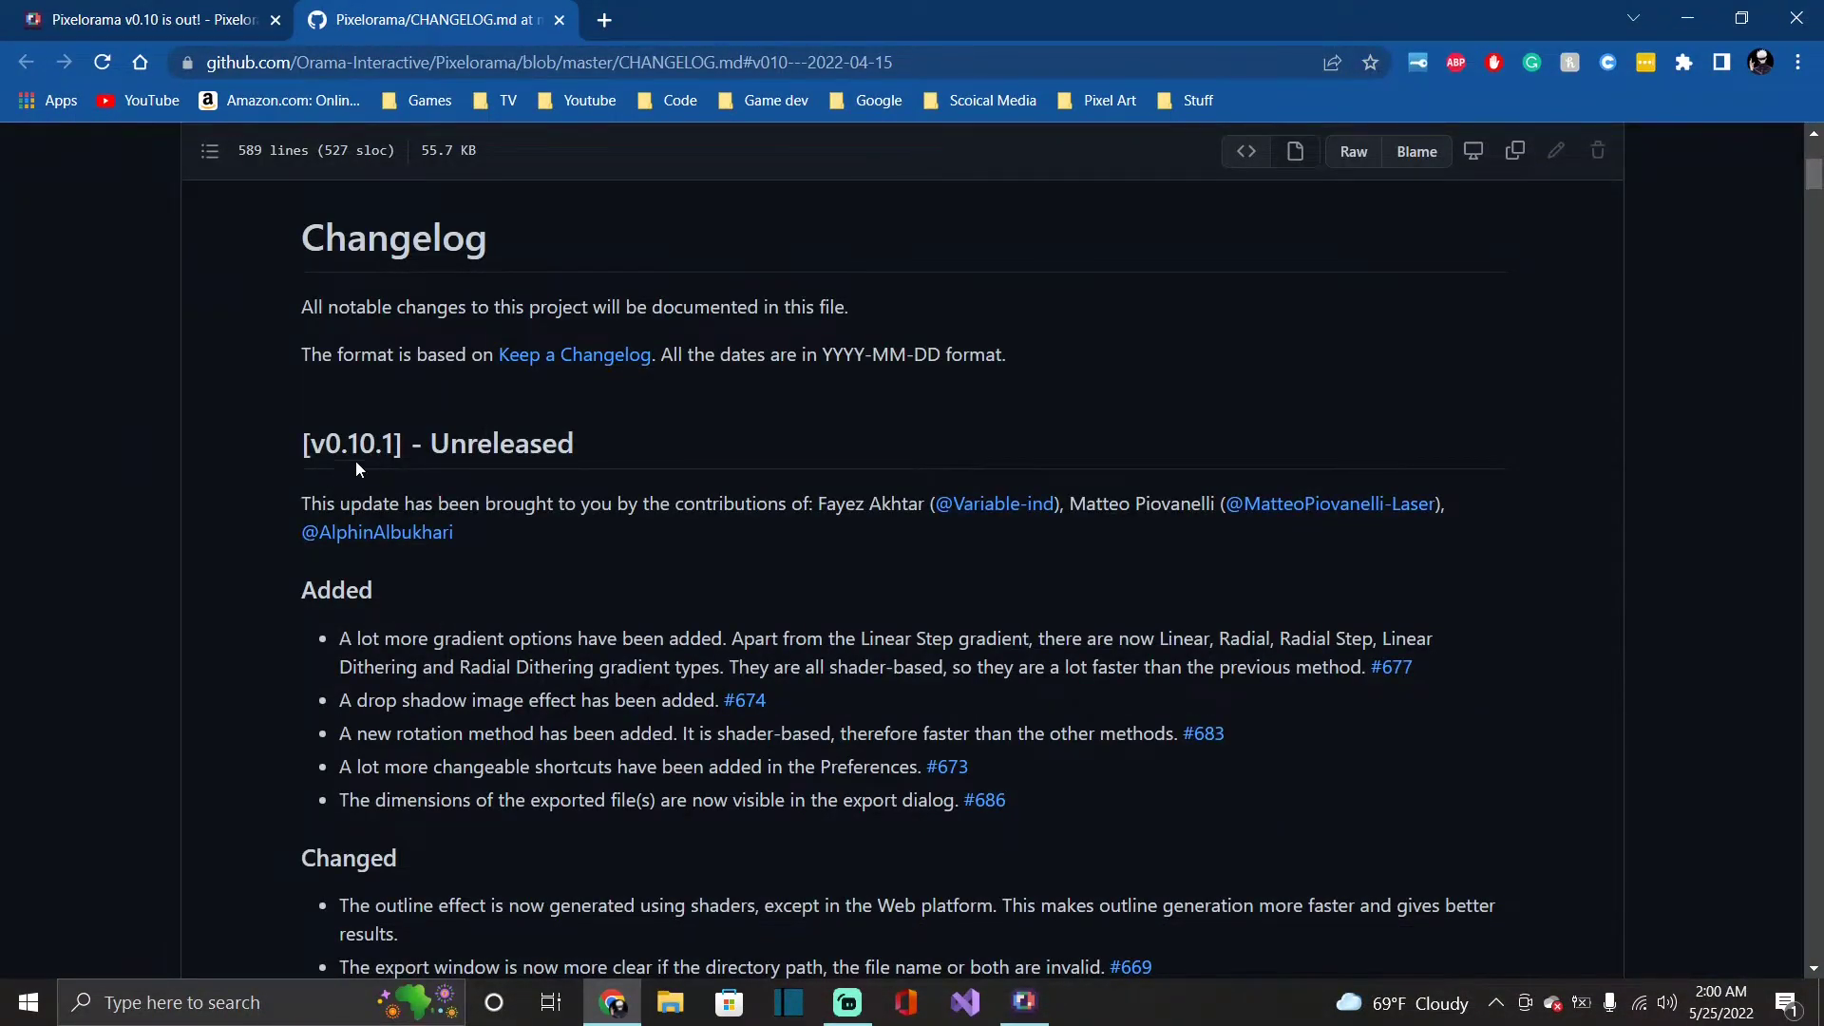
pyautogui.scroll(-4, 355, 460)
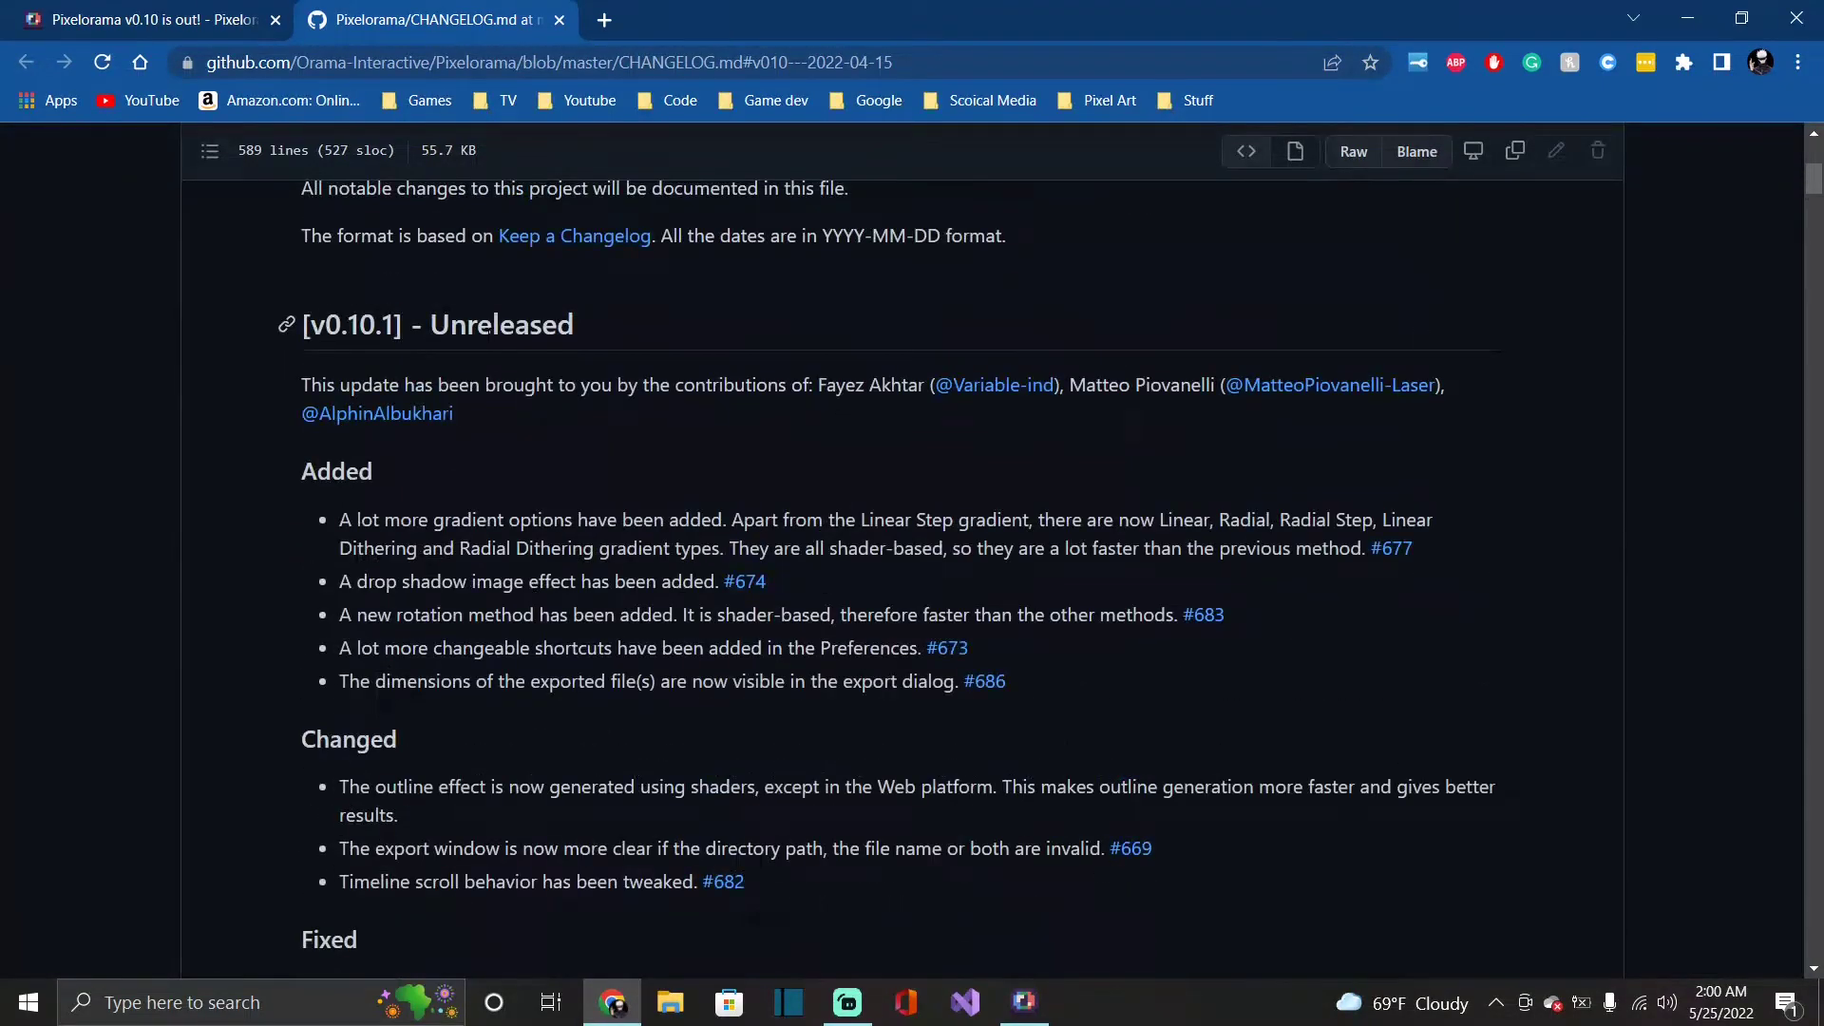
pyautogui.scroll(-20, 898, 570)
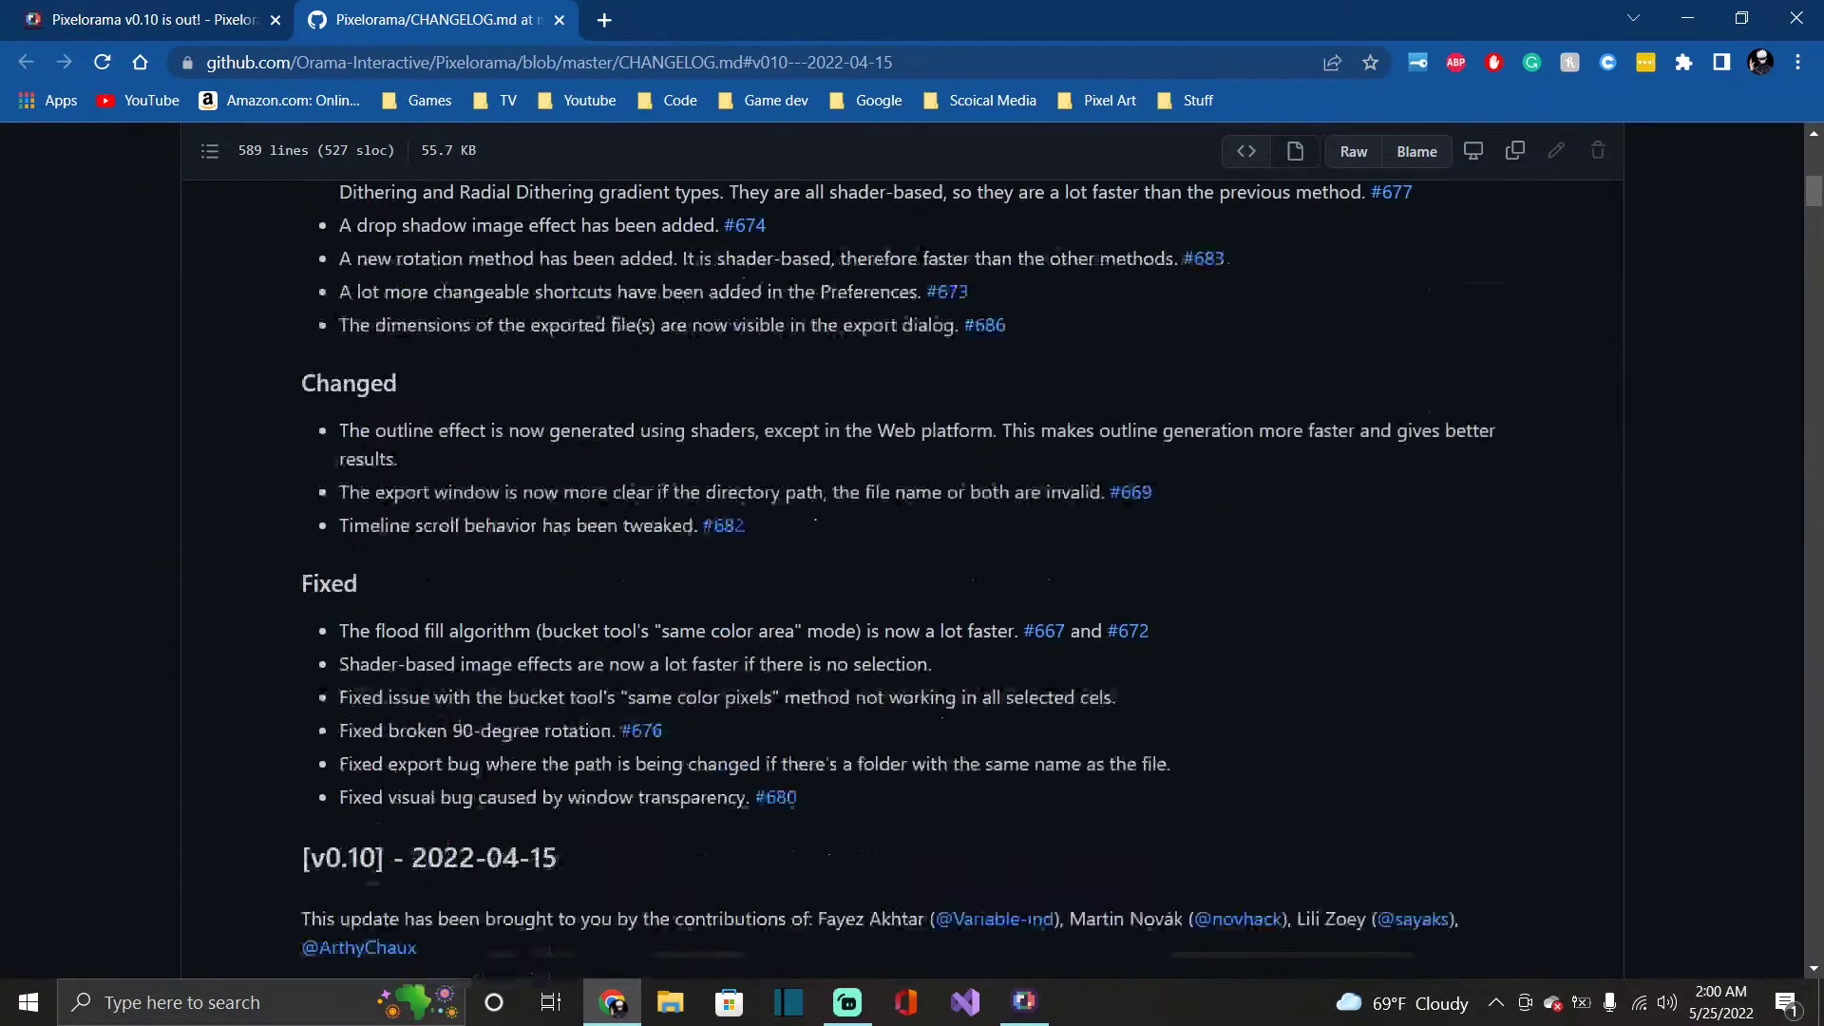
pyautogui.scroll(-6, 1074, 694)
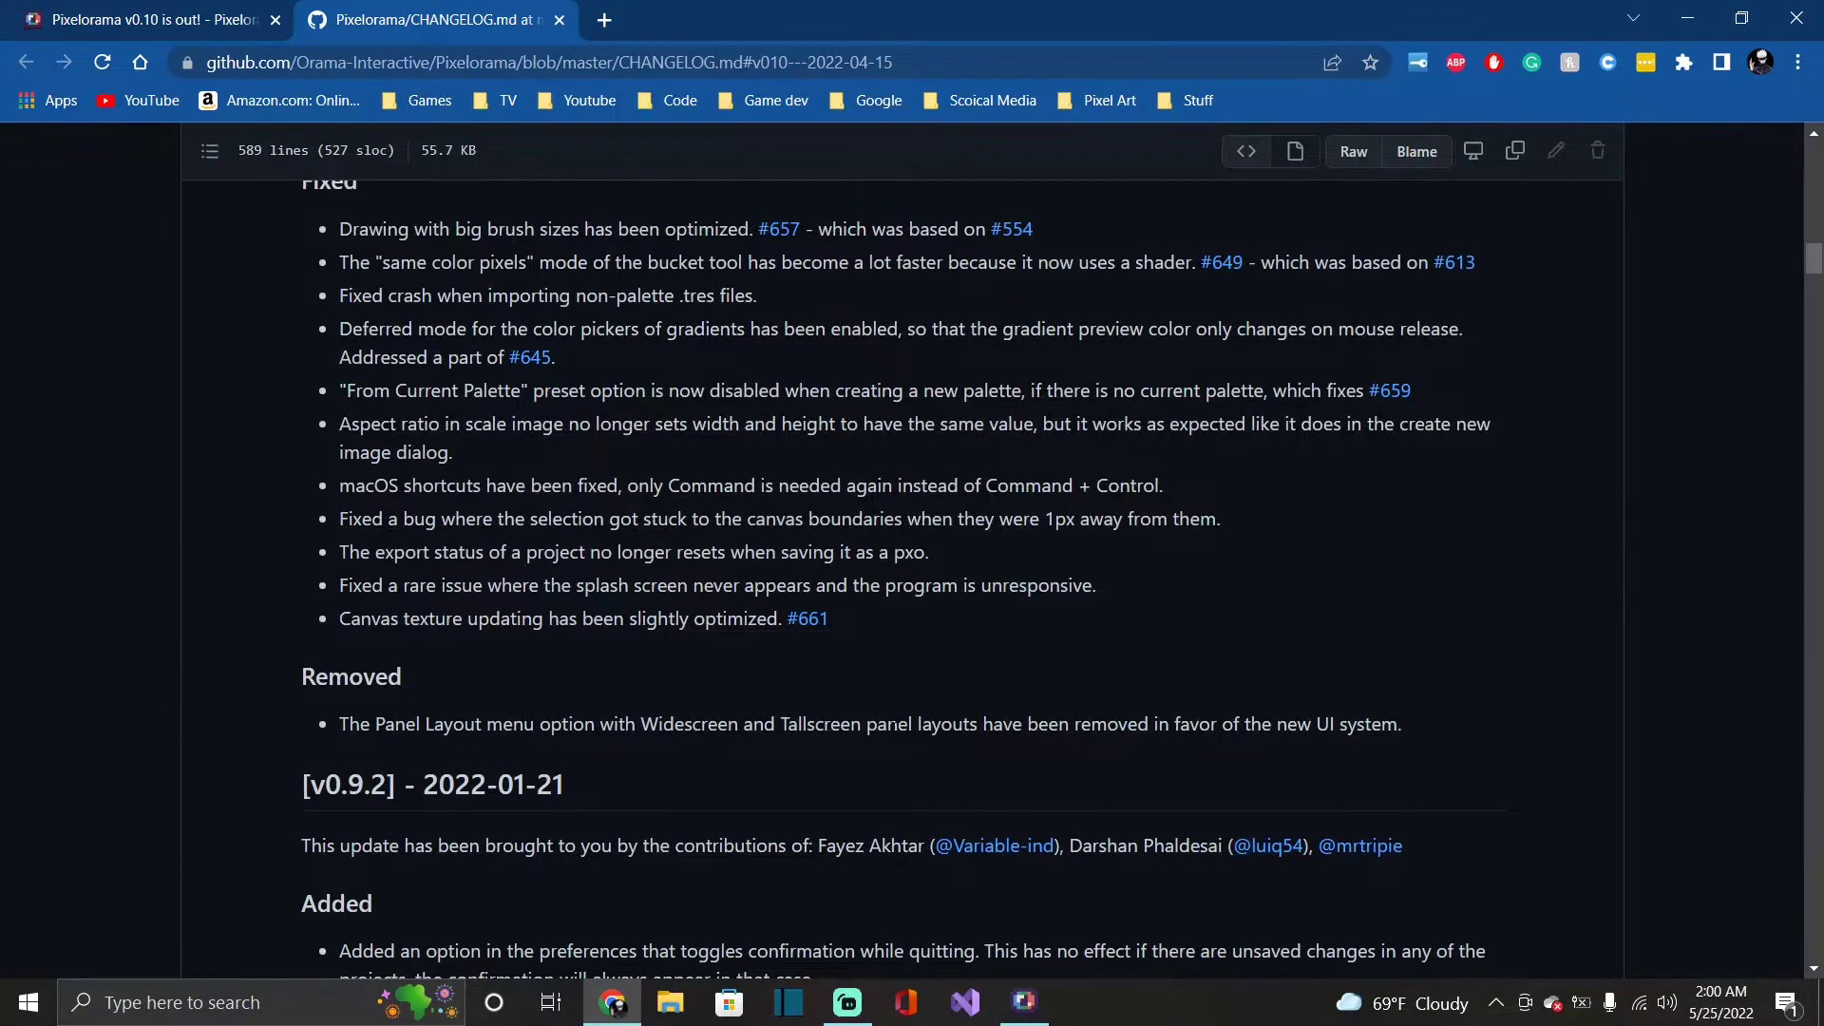
pyautogui.scroll(11, 898, 570)
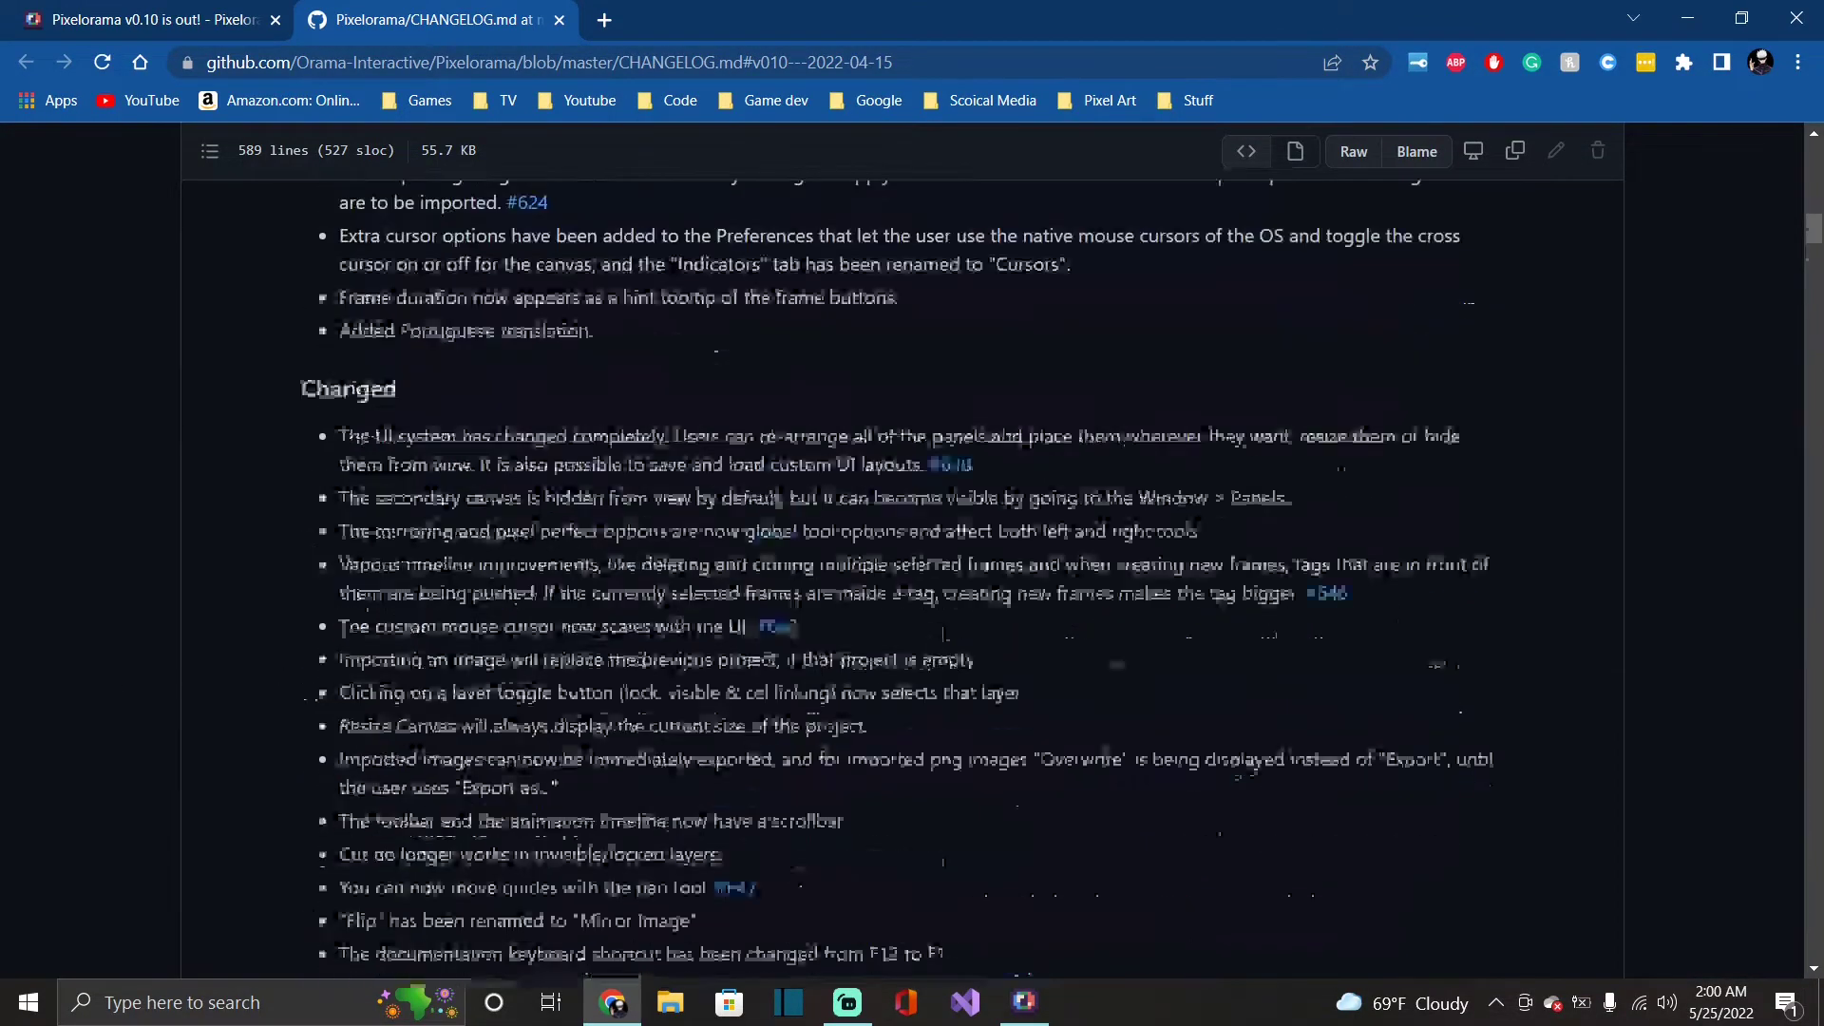
pyautogui.scroll(-4, 898, 570)
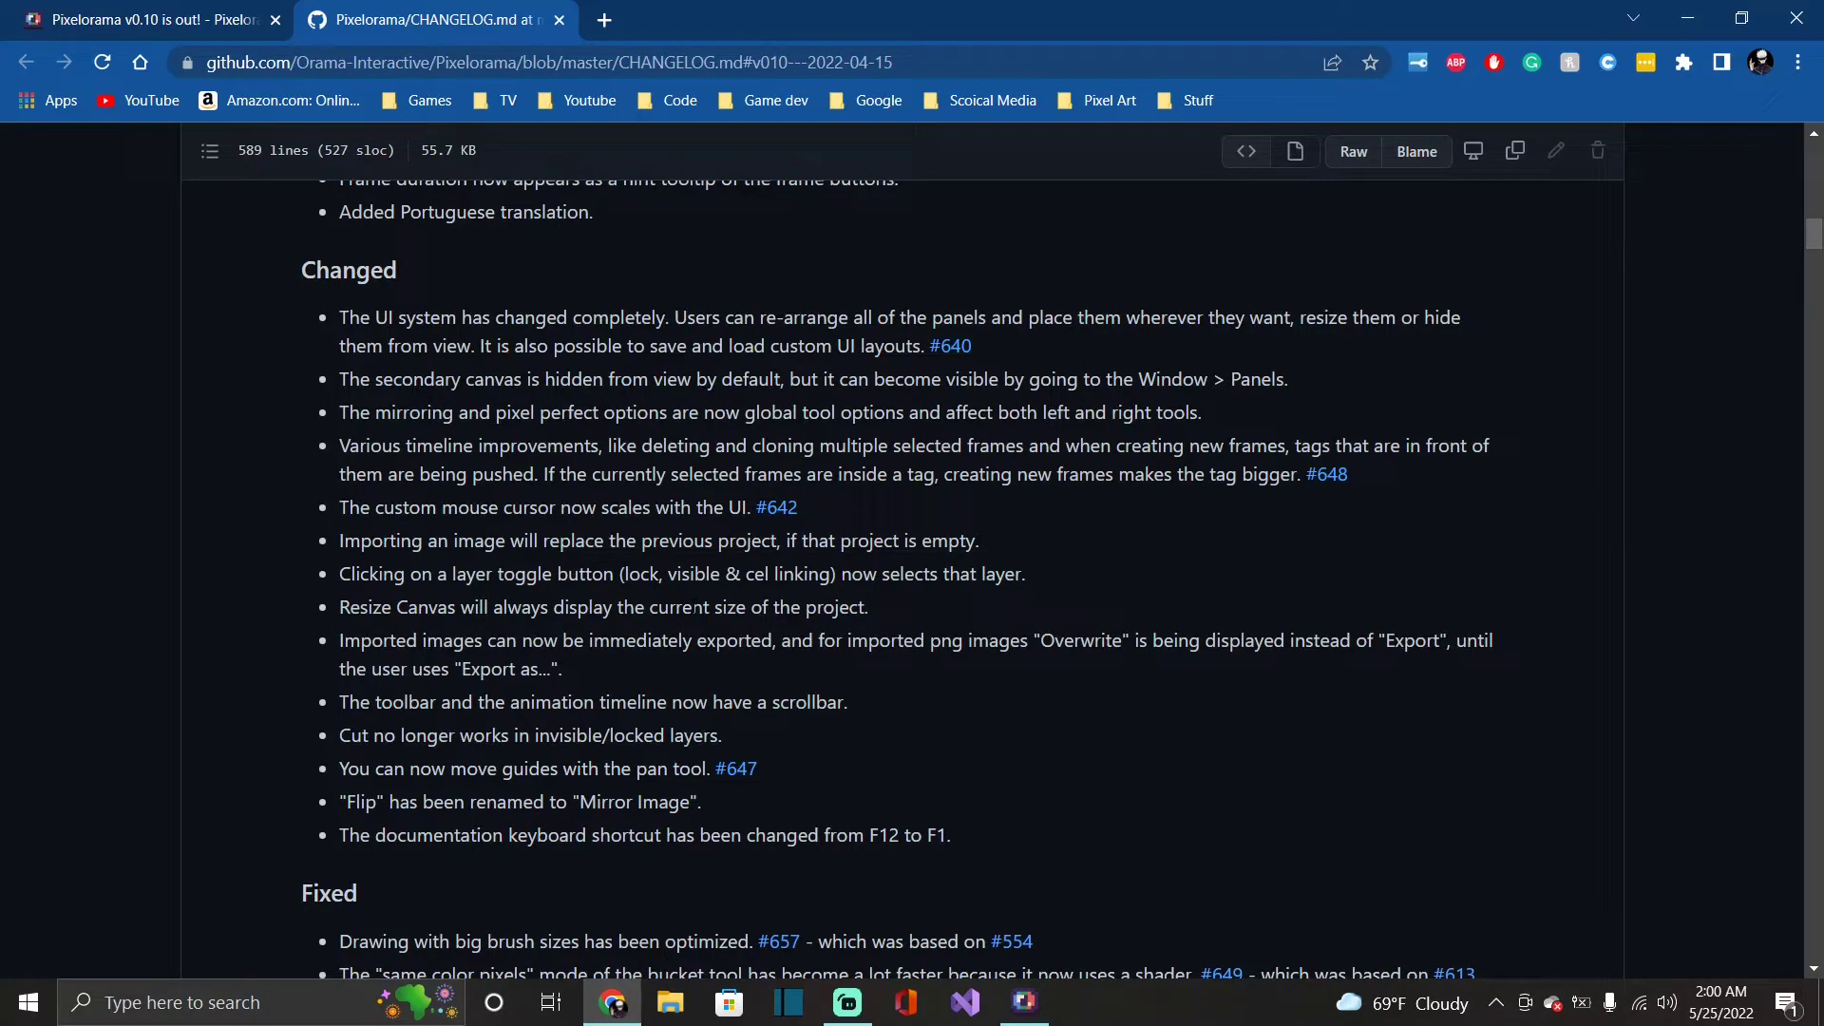
pyautogui.scroll(8, 288, 786)
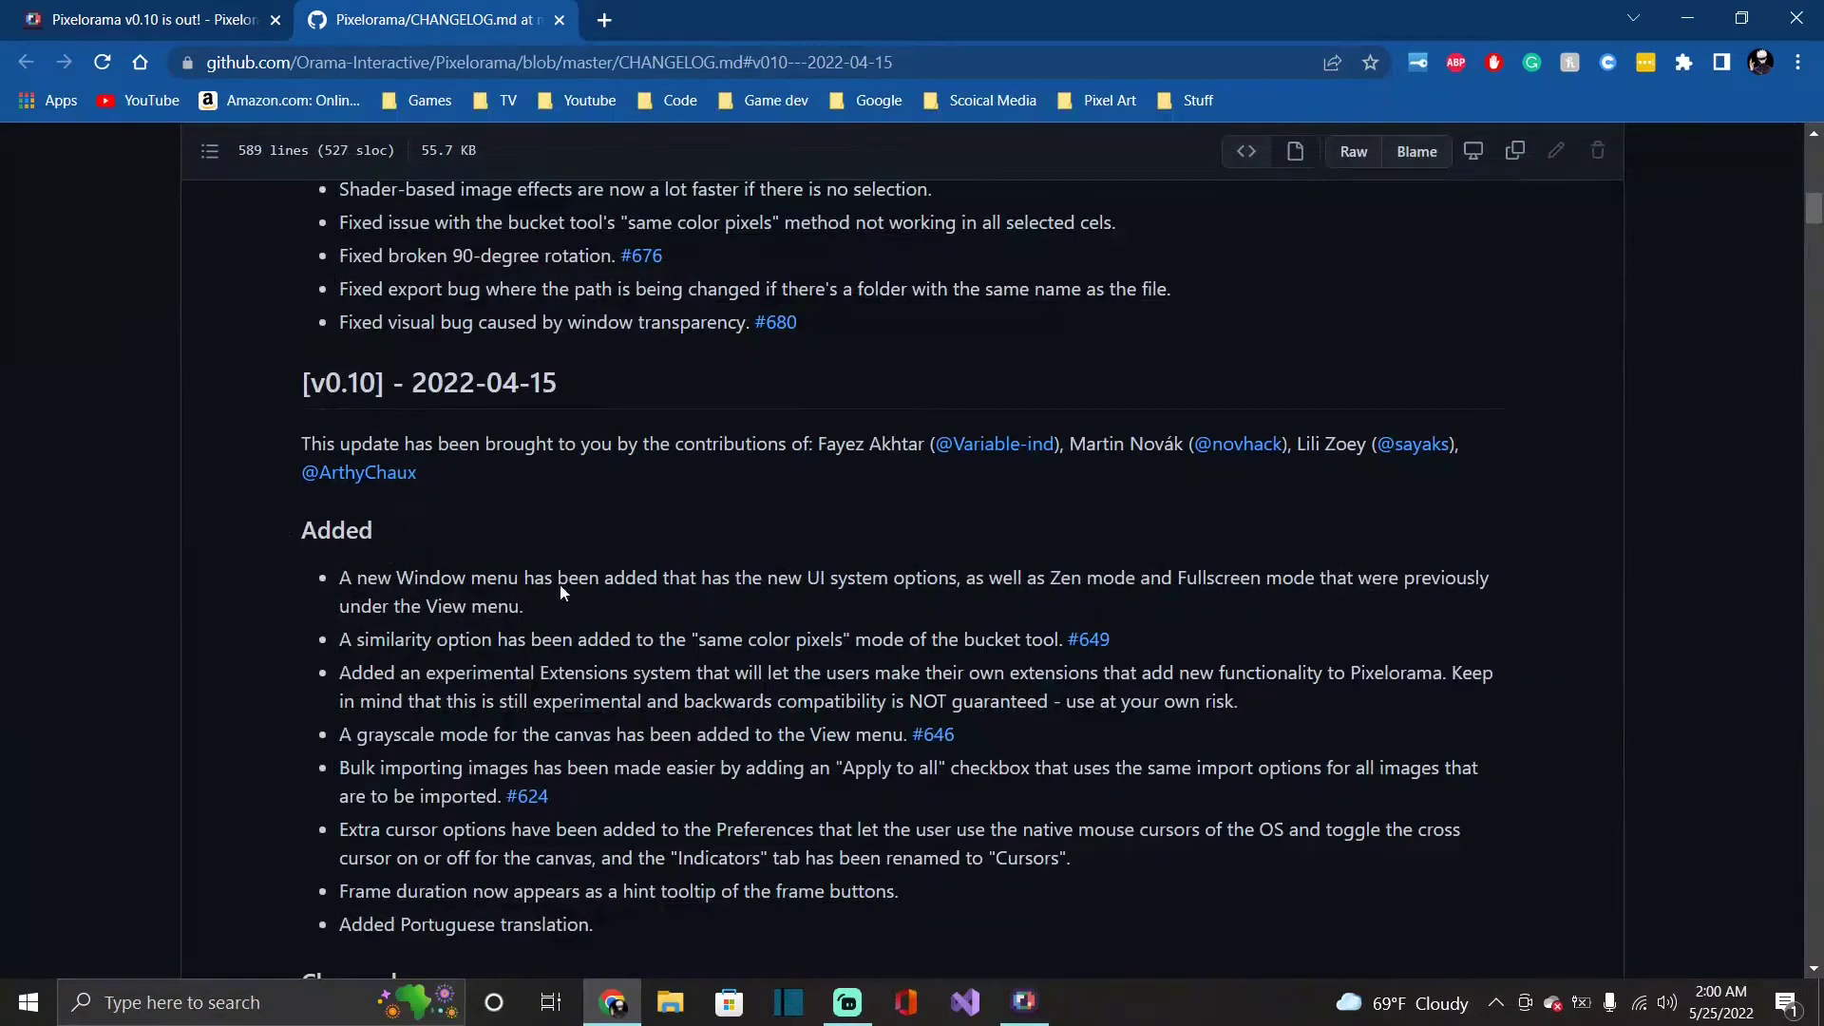
pyautogui.scroll(10, 563, 593)
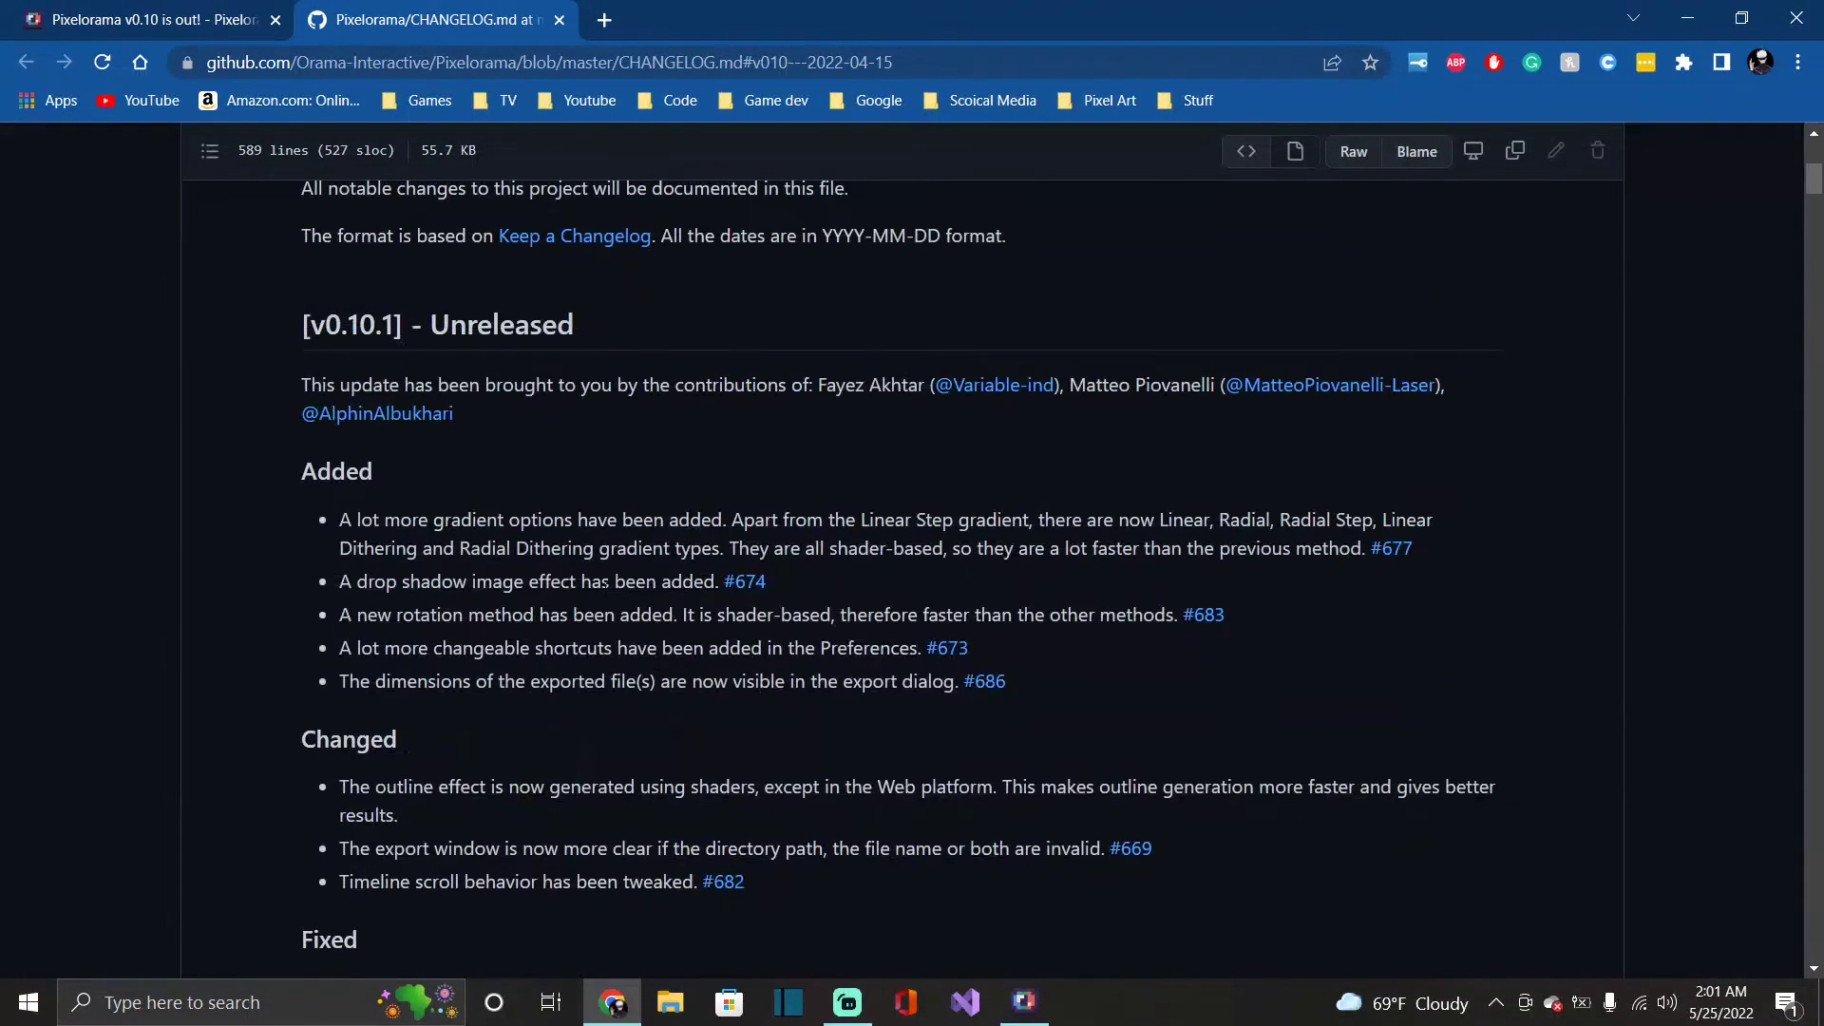
pyautogui.scroll(4, 621, 590)
pyautogui.scroll(-9, 621, 590)
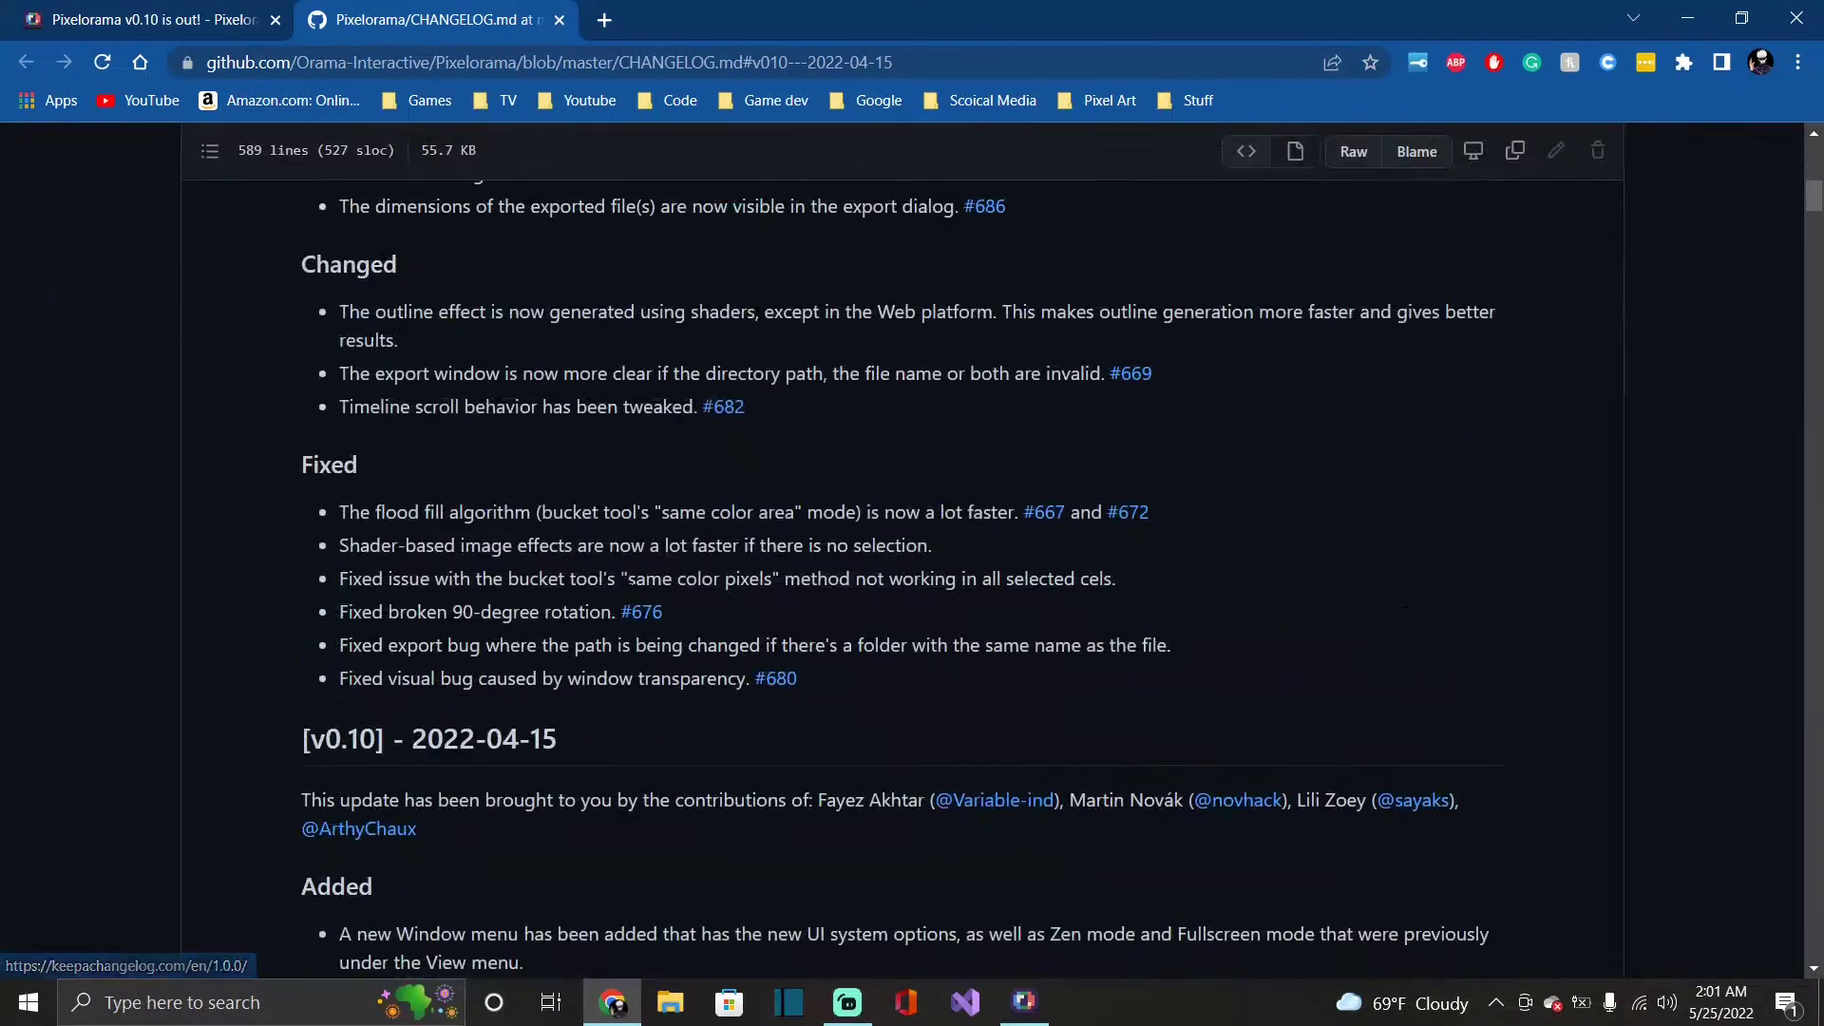
pyautogui.scroll(-15, 634, 599)
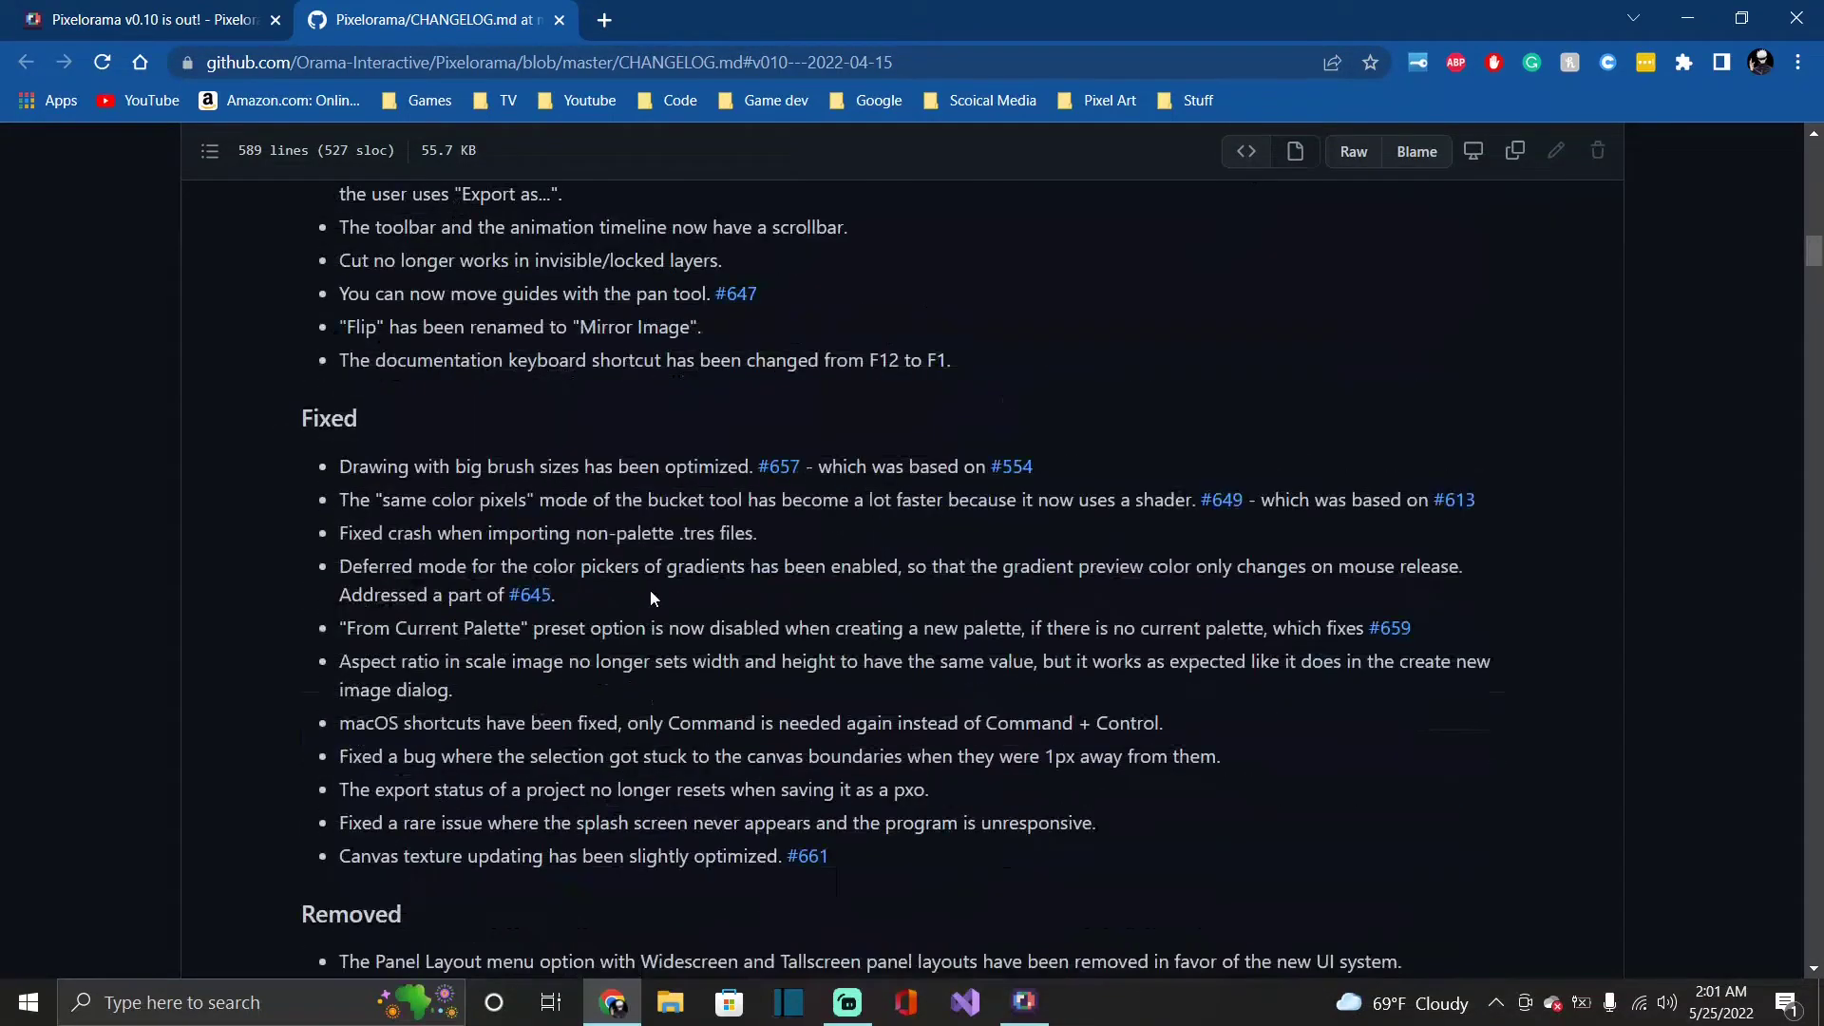
pyautogui.scroll(-8, 650, 596)
pyautogui.scroll(20, 650, 596)
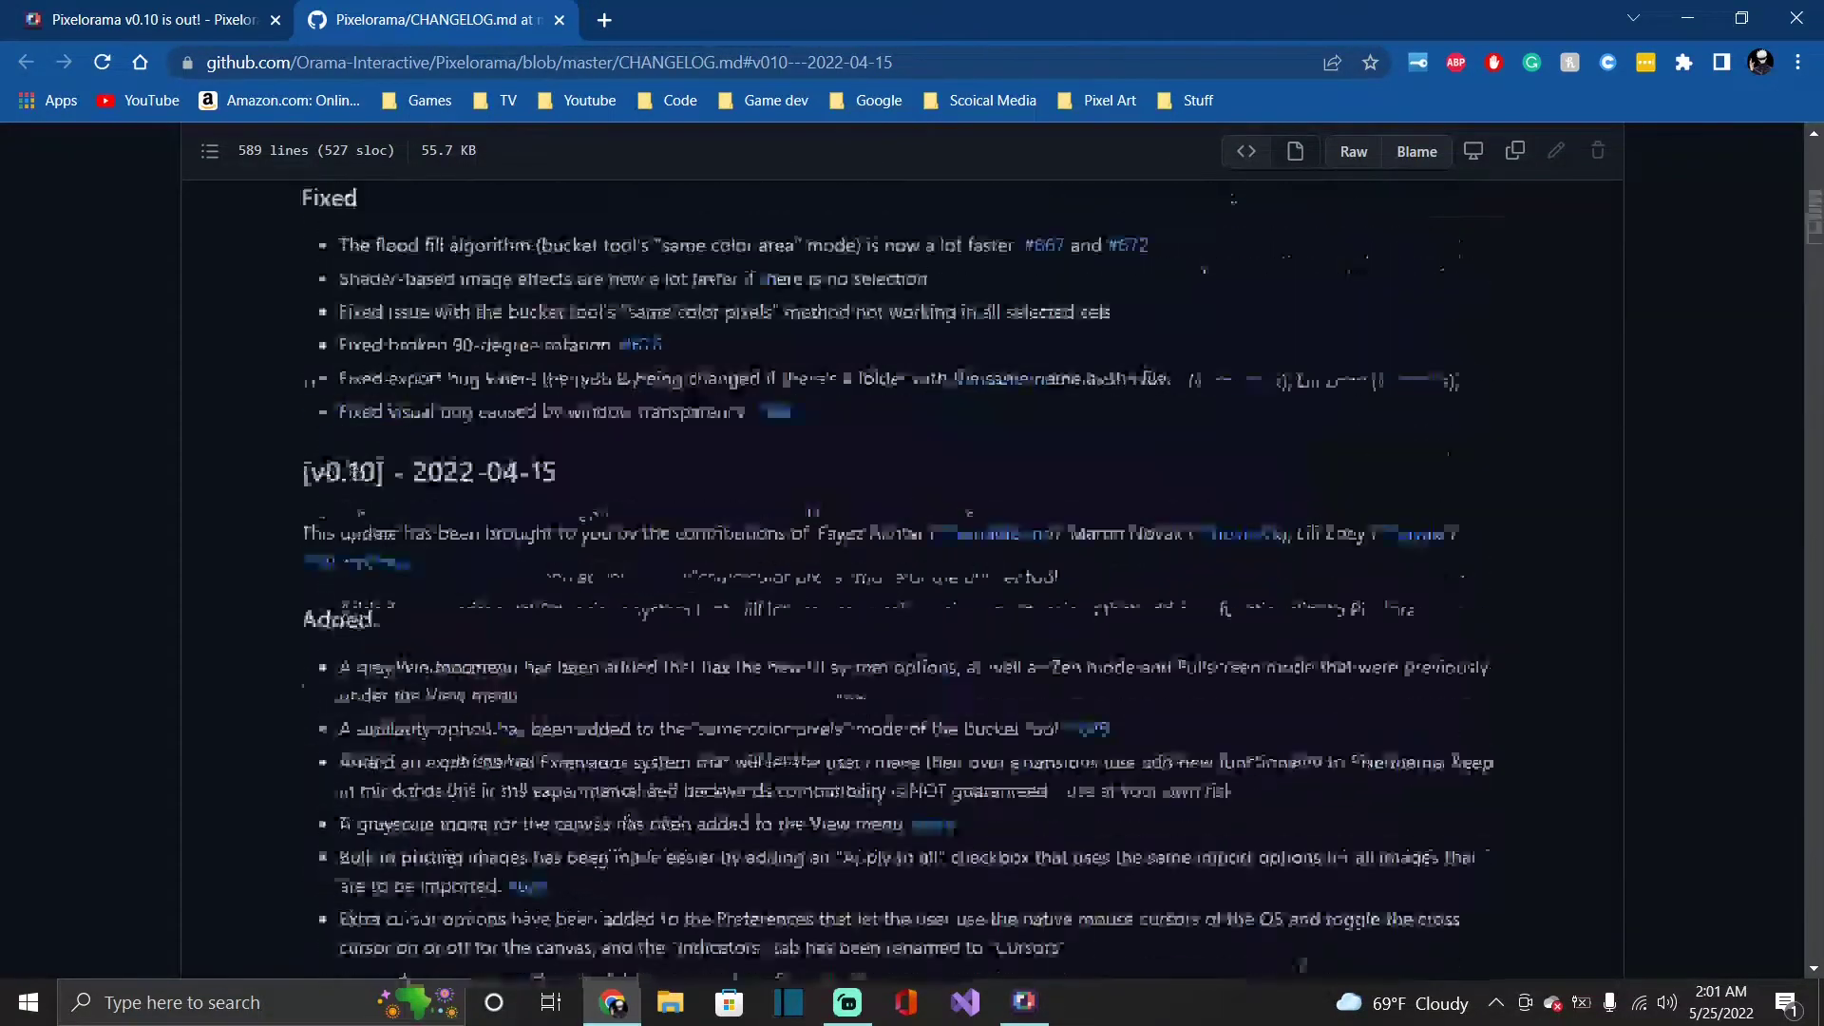
pyautogui.scroll(18, 676, 589)
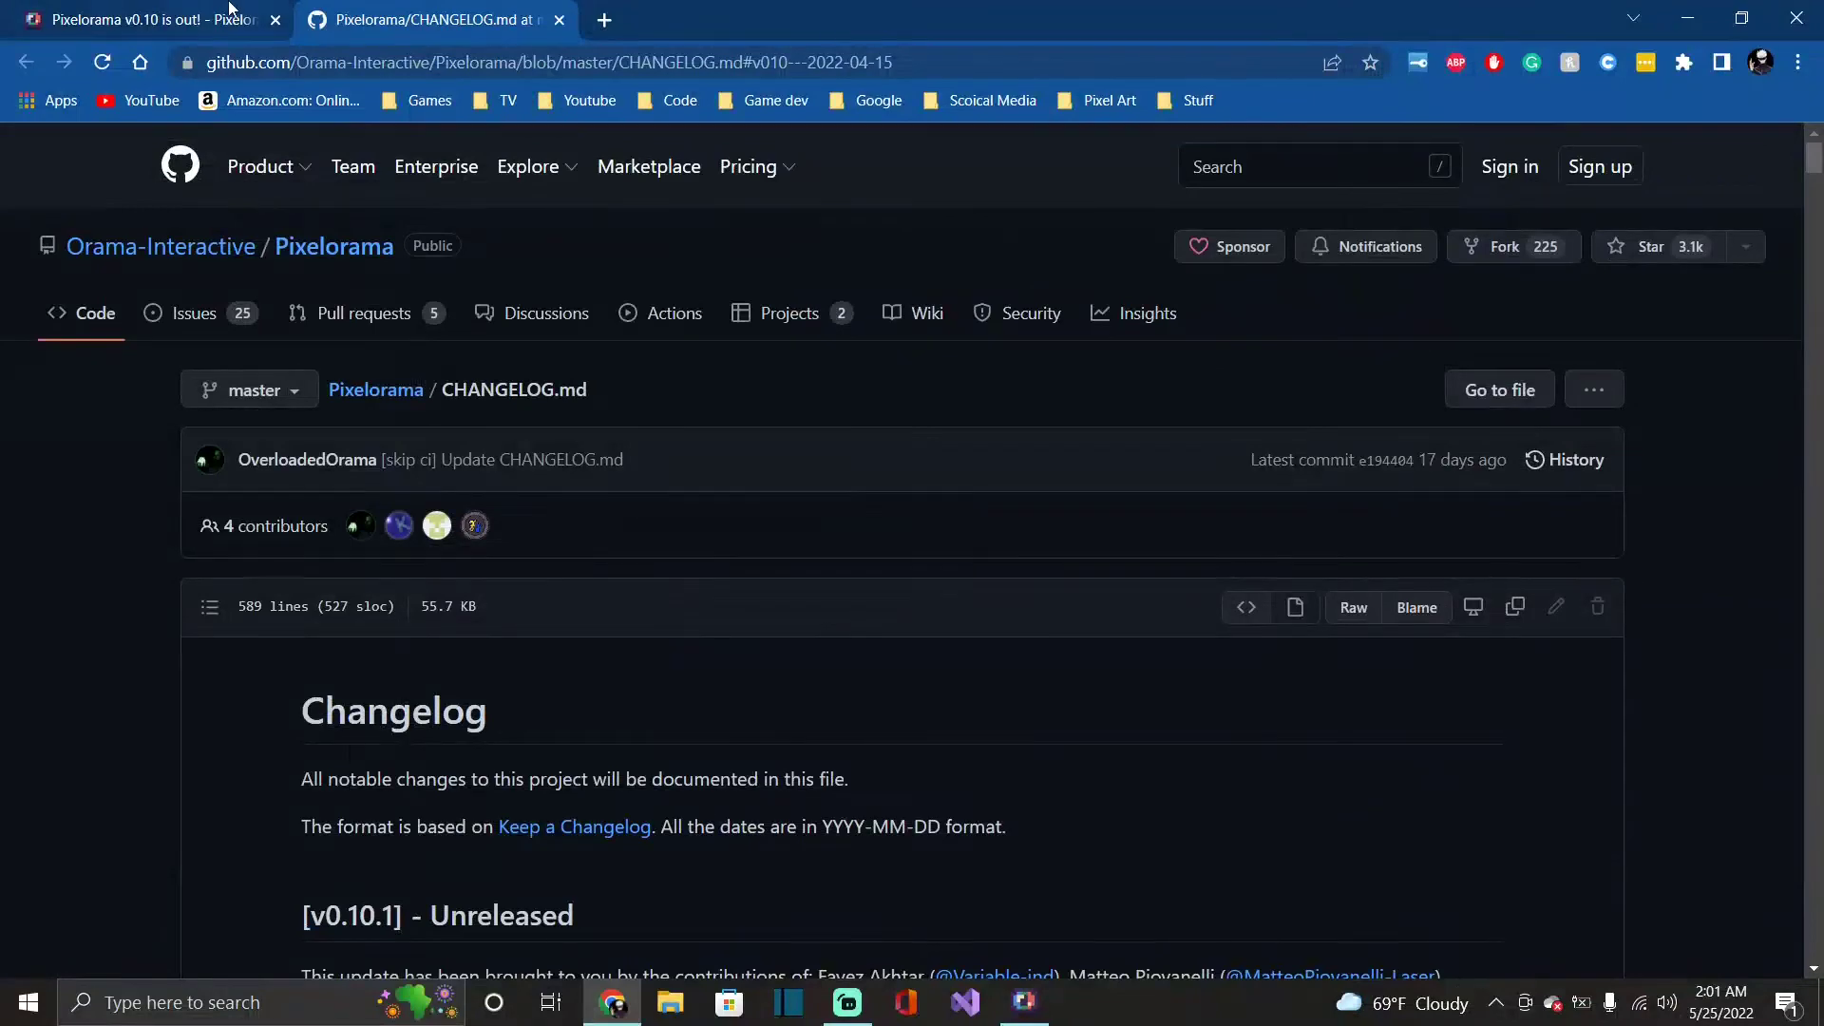
# Return to the itch.io tab, then bring Pixelorama's v0.10 splash screen to the front.
pyautogui.click(229, 8)
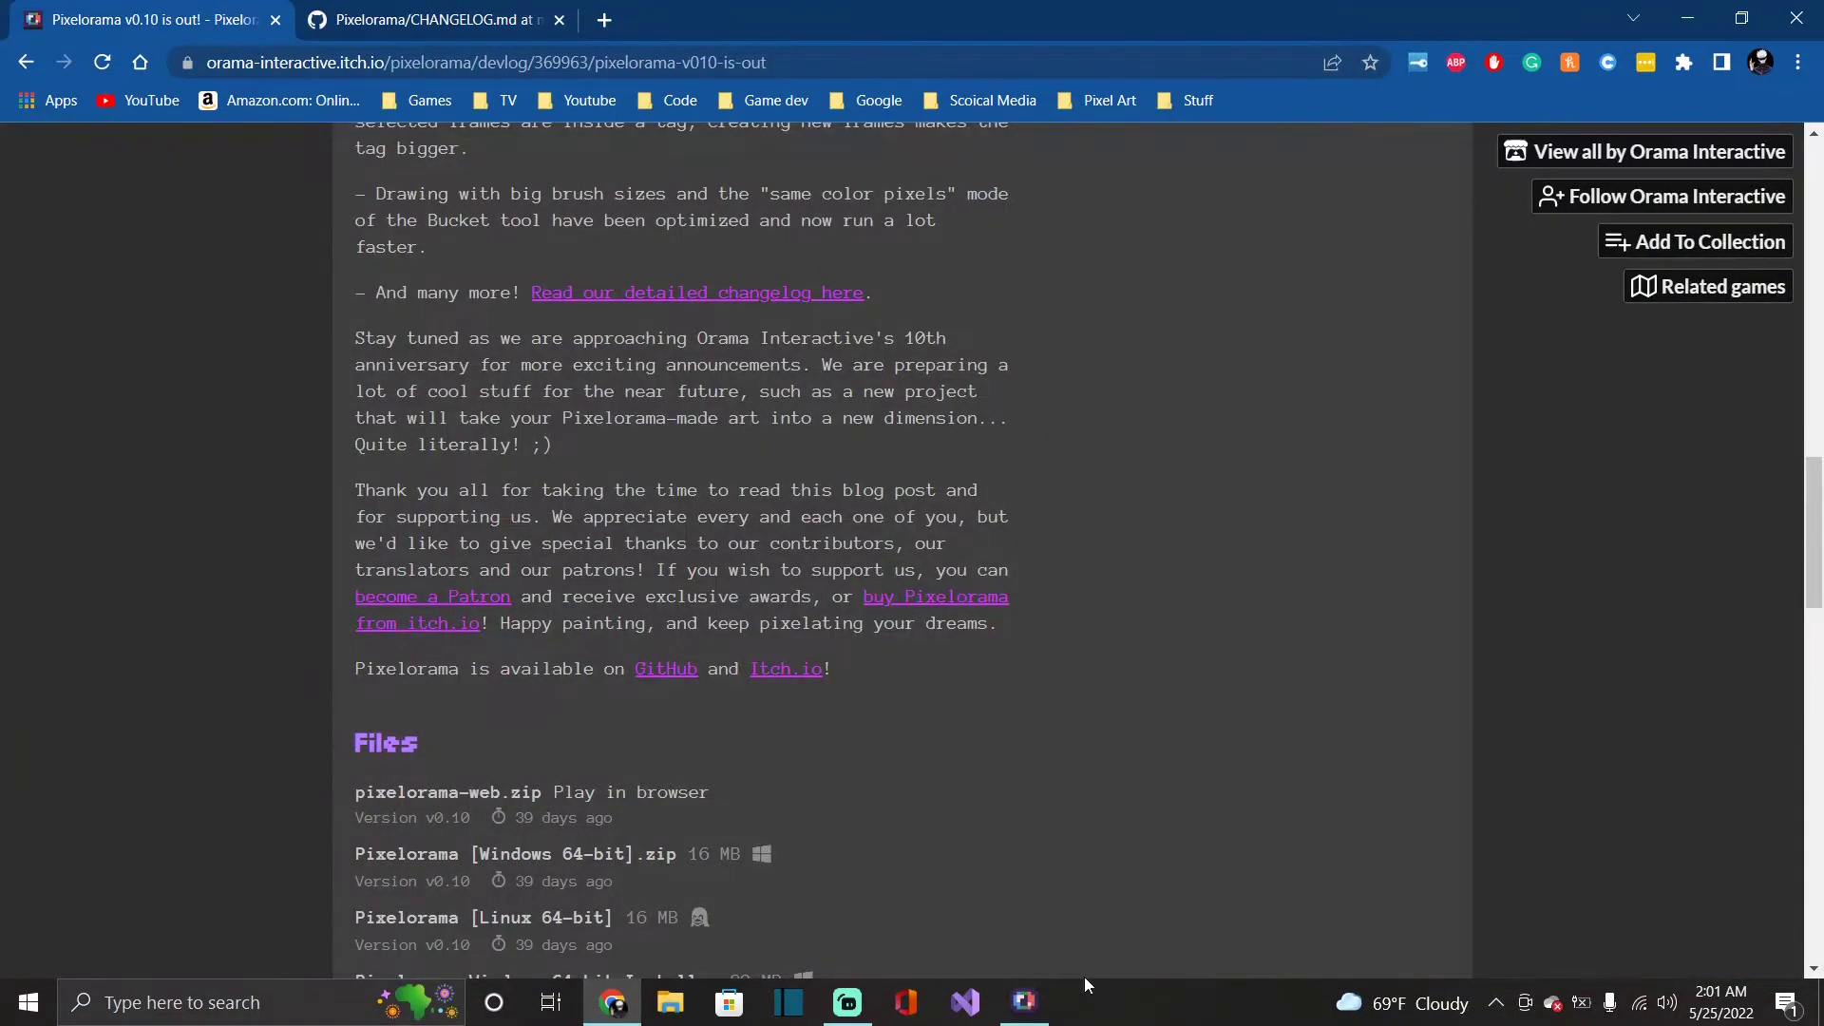
pyautogui.click(1024, 1001)
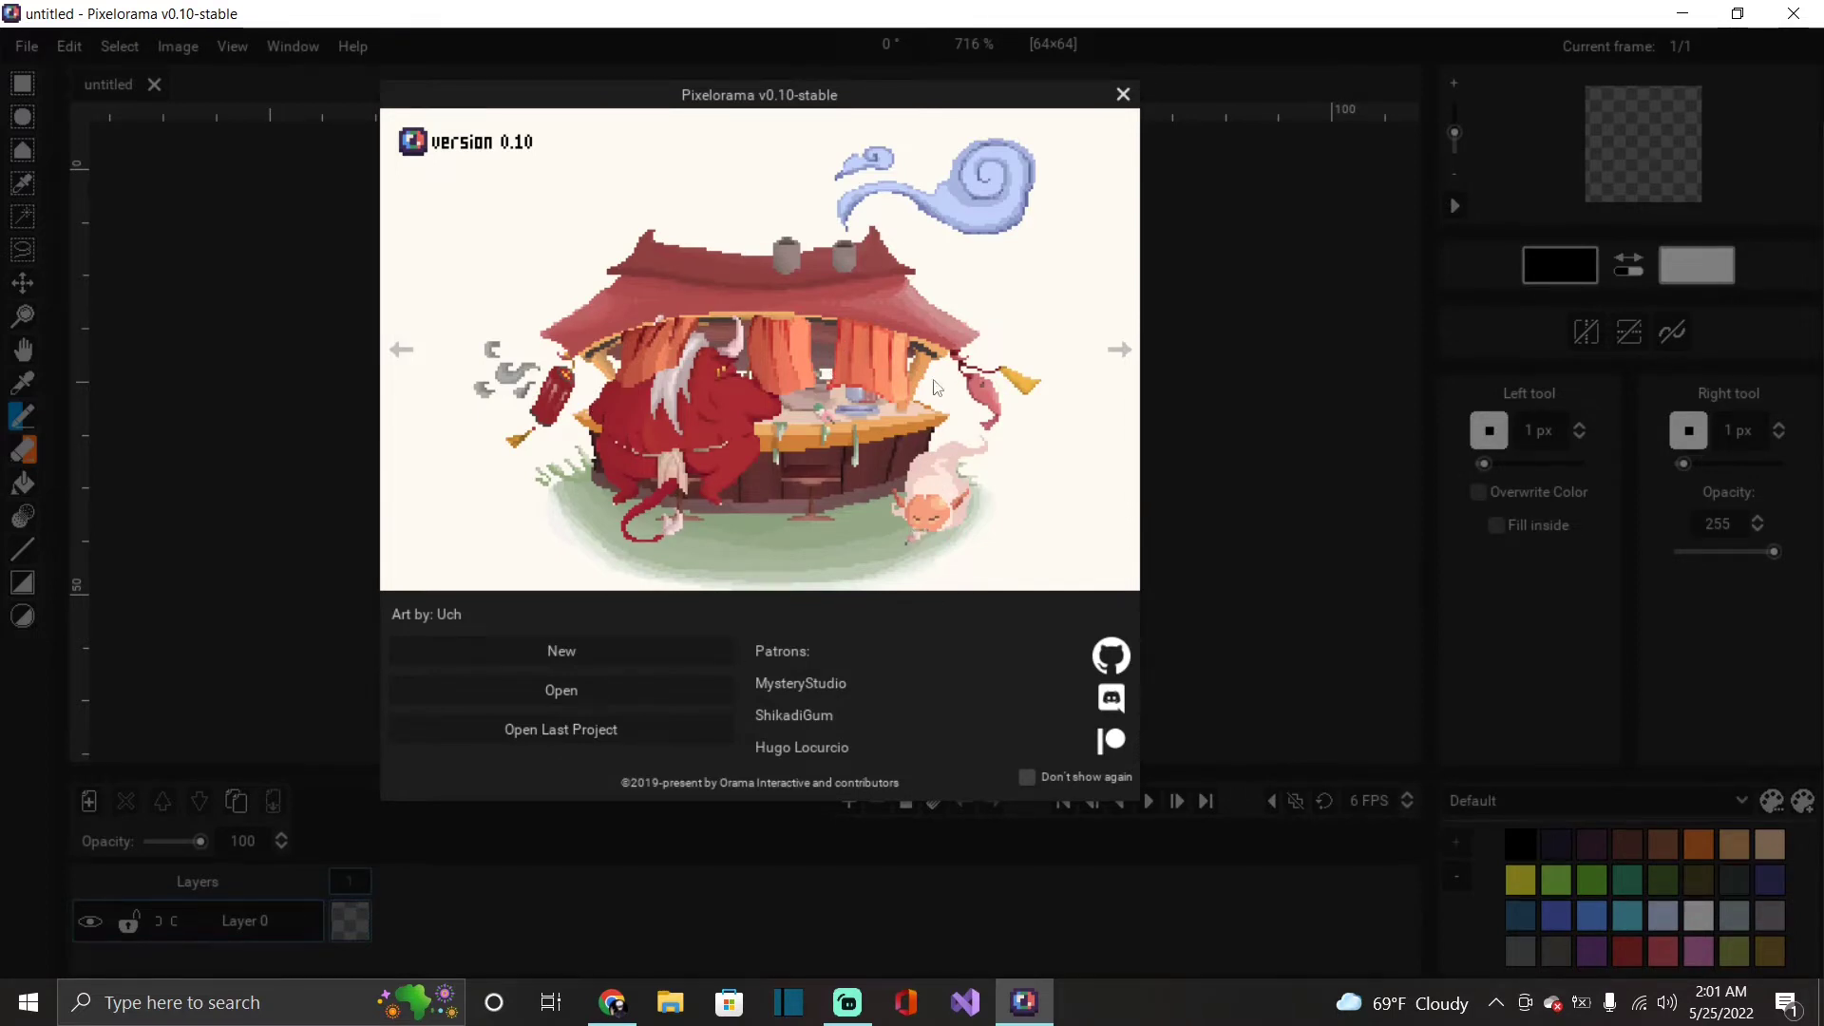
# Create a new untitled 64x64 px project from the splash screen with default settings.
pyautogui.click(696, 646)
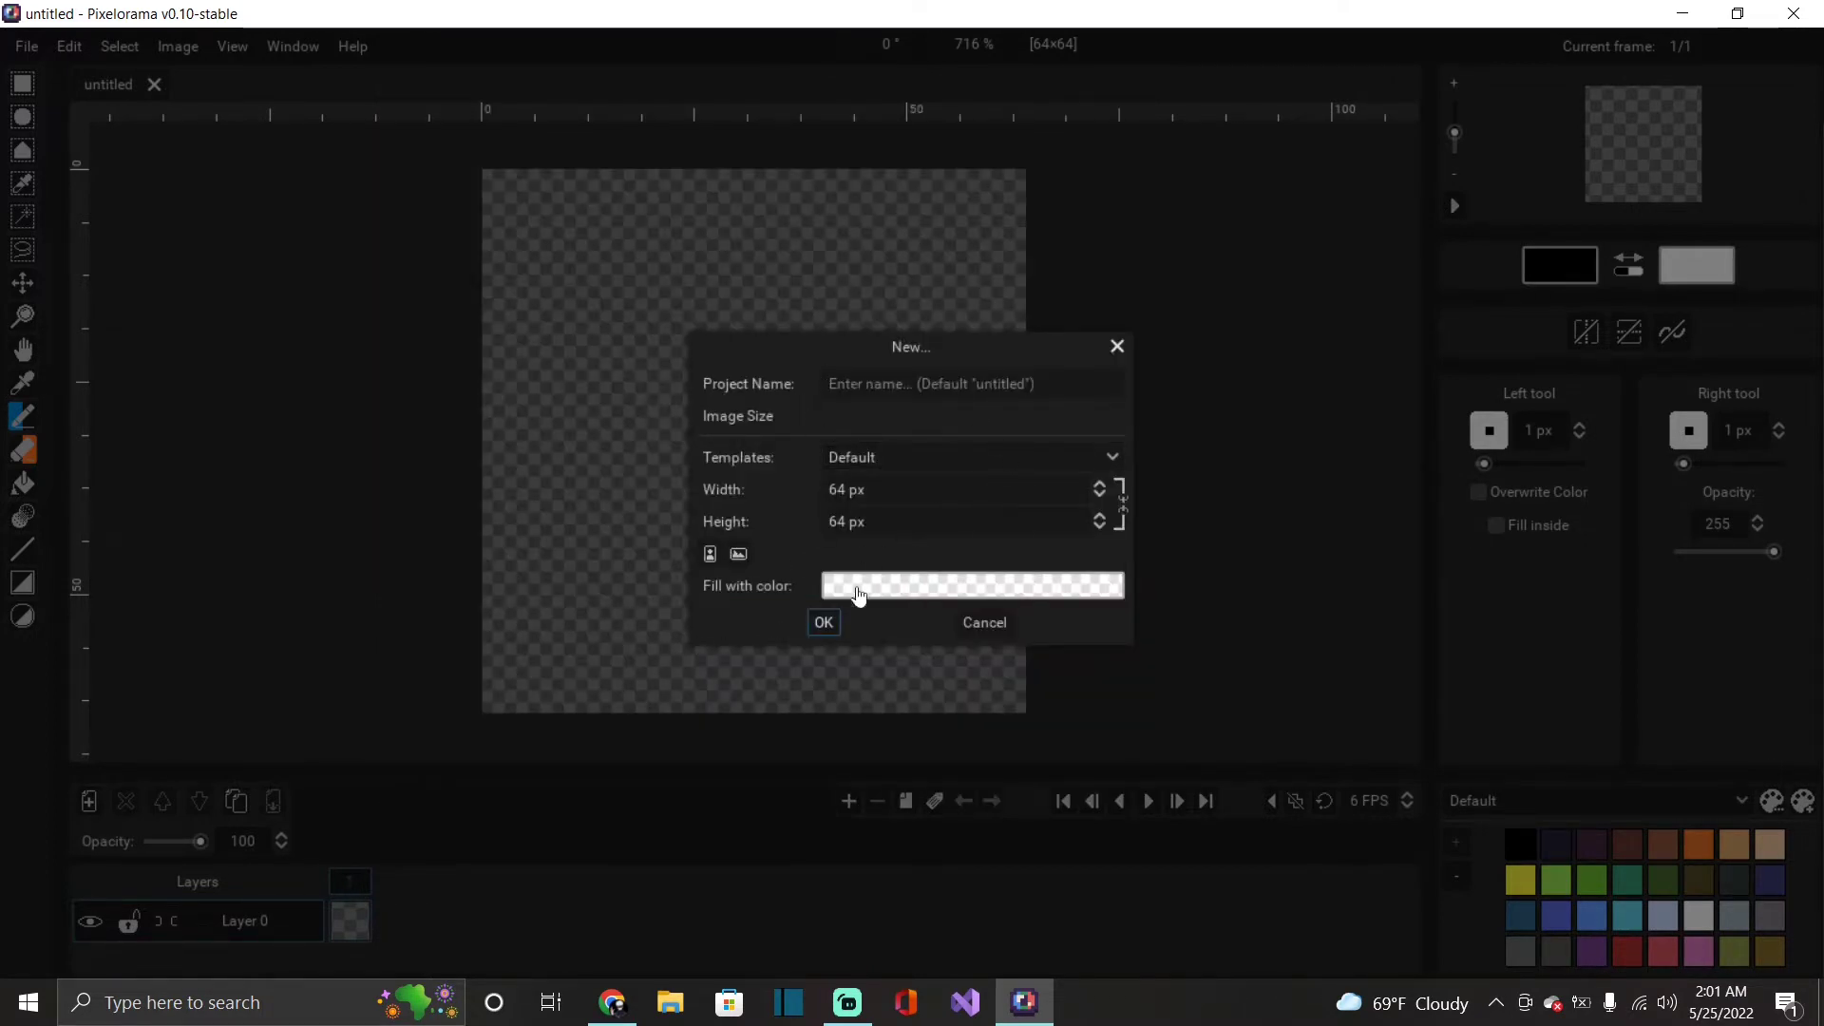
pyautogui.click(832, 621)
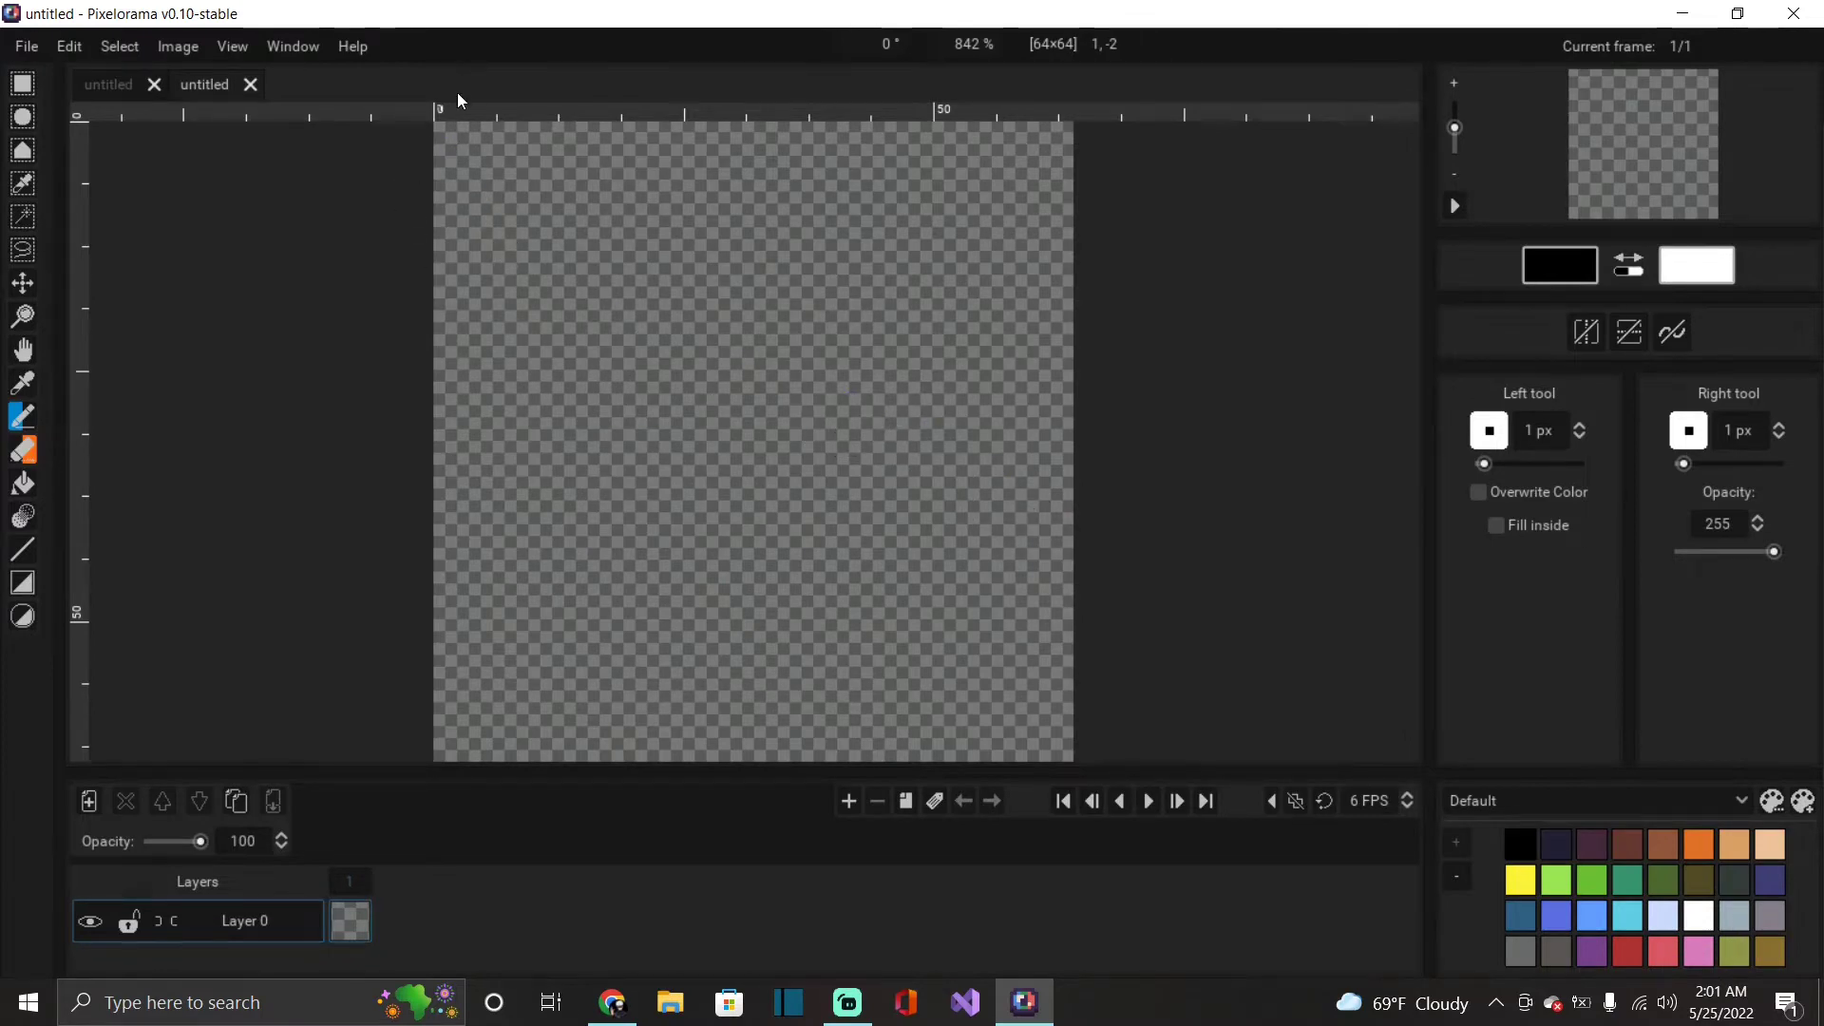
# Go fullscreen, shift the canvas right, widen the left tool options and shrink the canvas preview.
pyautogui.press('F11')
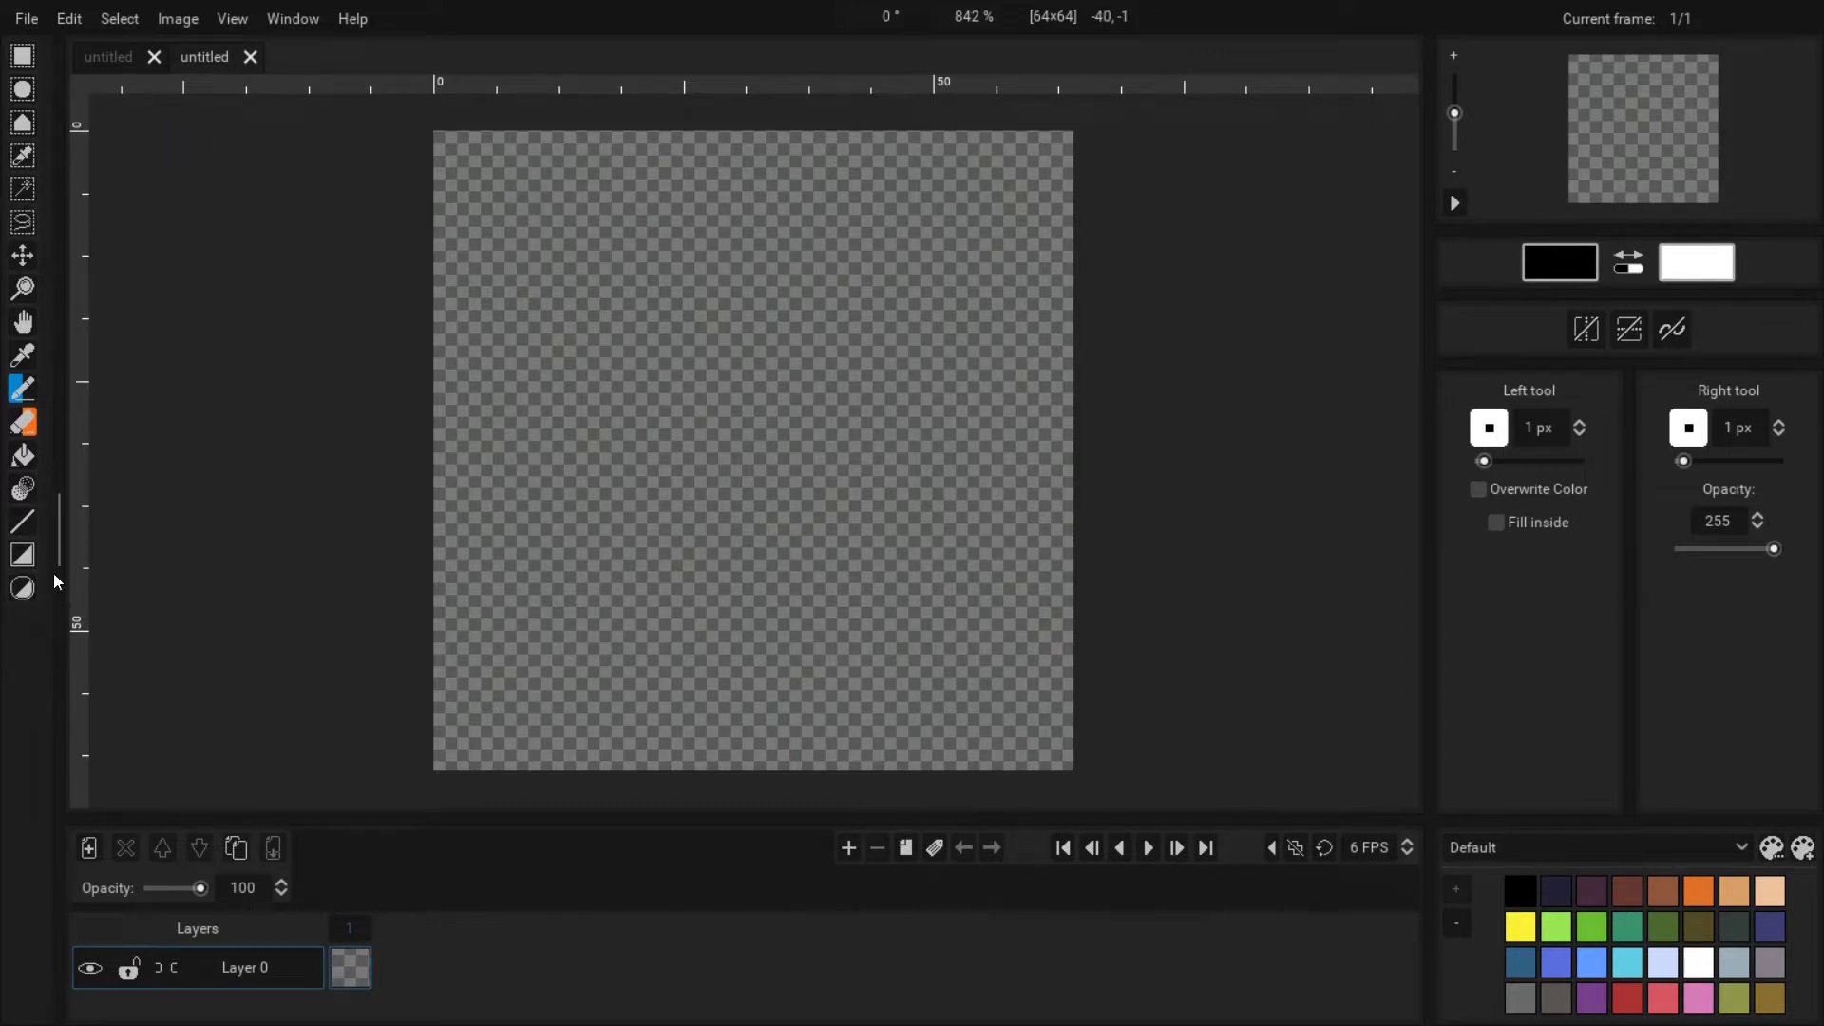
pyautogui.moveTo(60, 570); pyautogui.dragTo(84, 538)
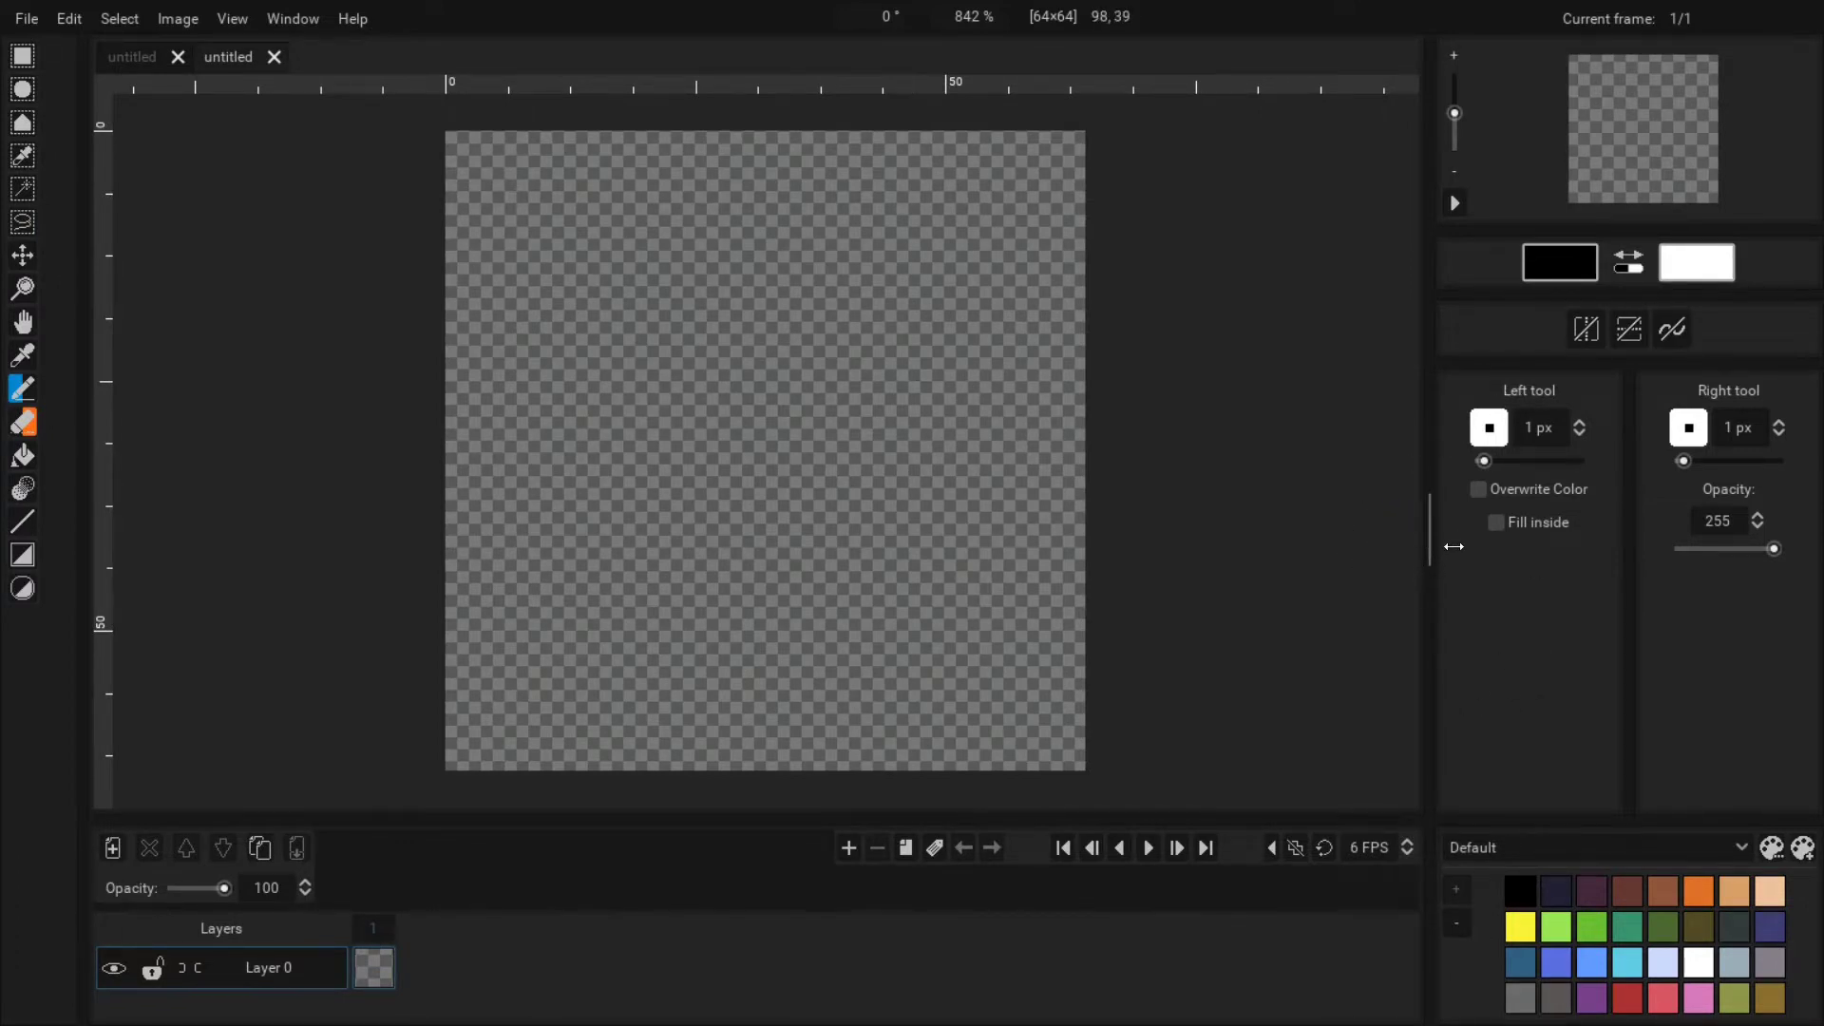
pyautogui.moveTo(1412, 546)
pyautogui.mouseDown()
pyautogui.moveTo(1367, 551)
pyautogui.moveTo(1430, 549)
pyautogui.mouseUp()
pyautogui.moveTo(1627, 548); pyautogui.dragTo(1637, 599)
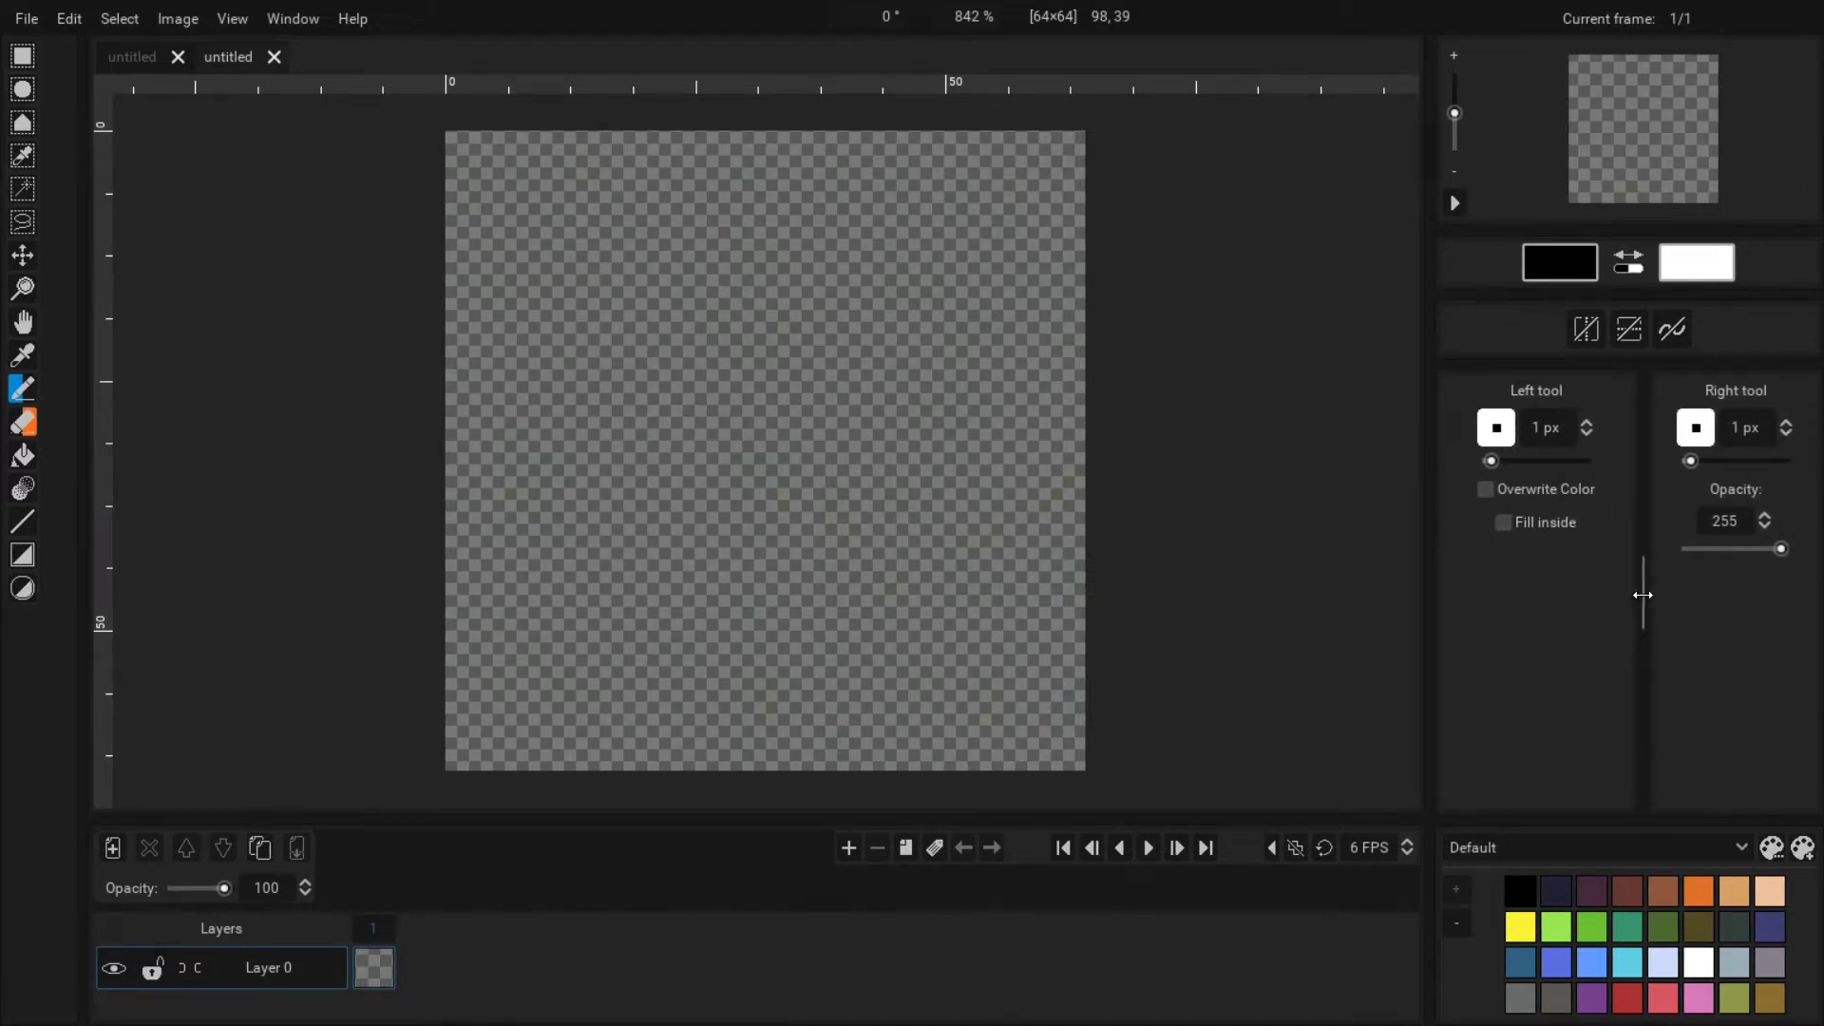
pyautogui.moveTo(1635, 366); pyautogui.dragTo(1624, 318)
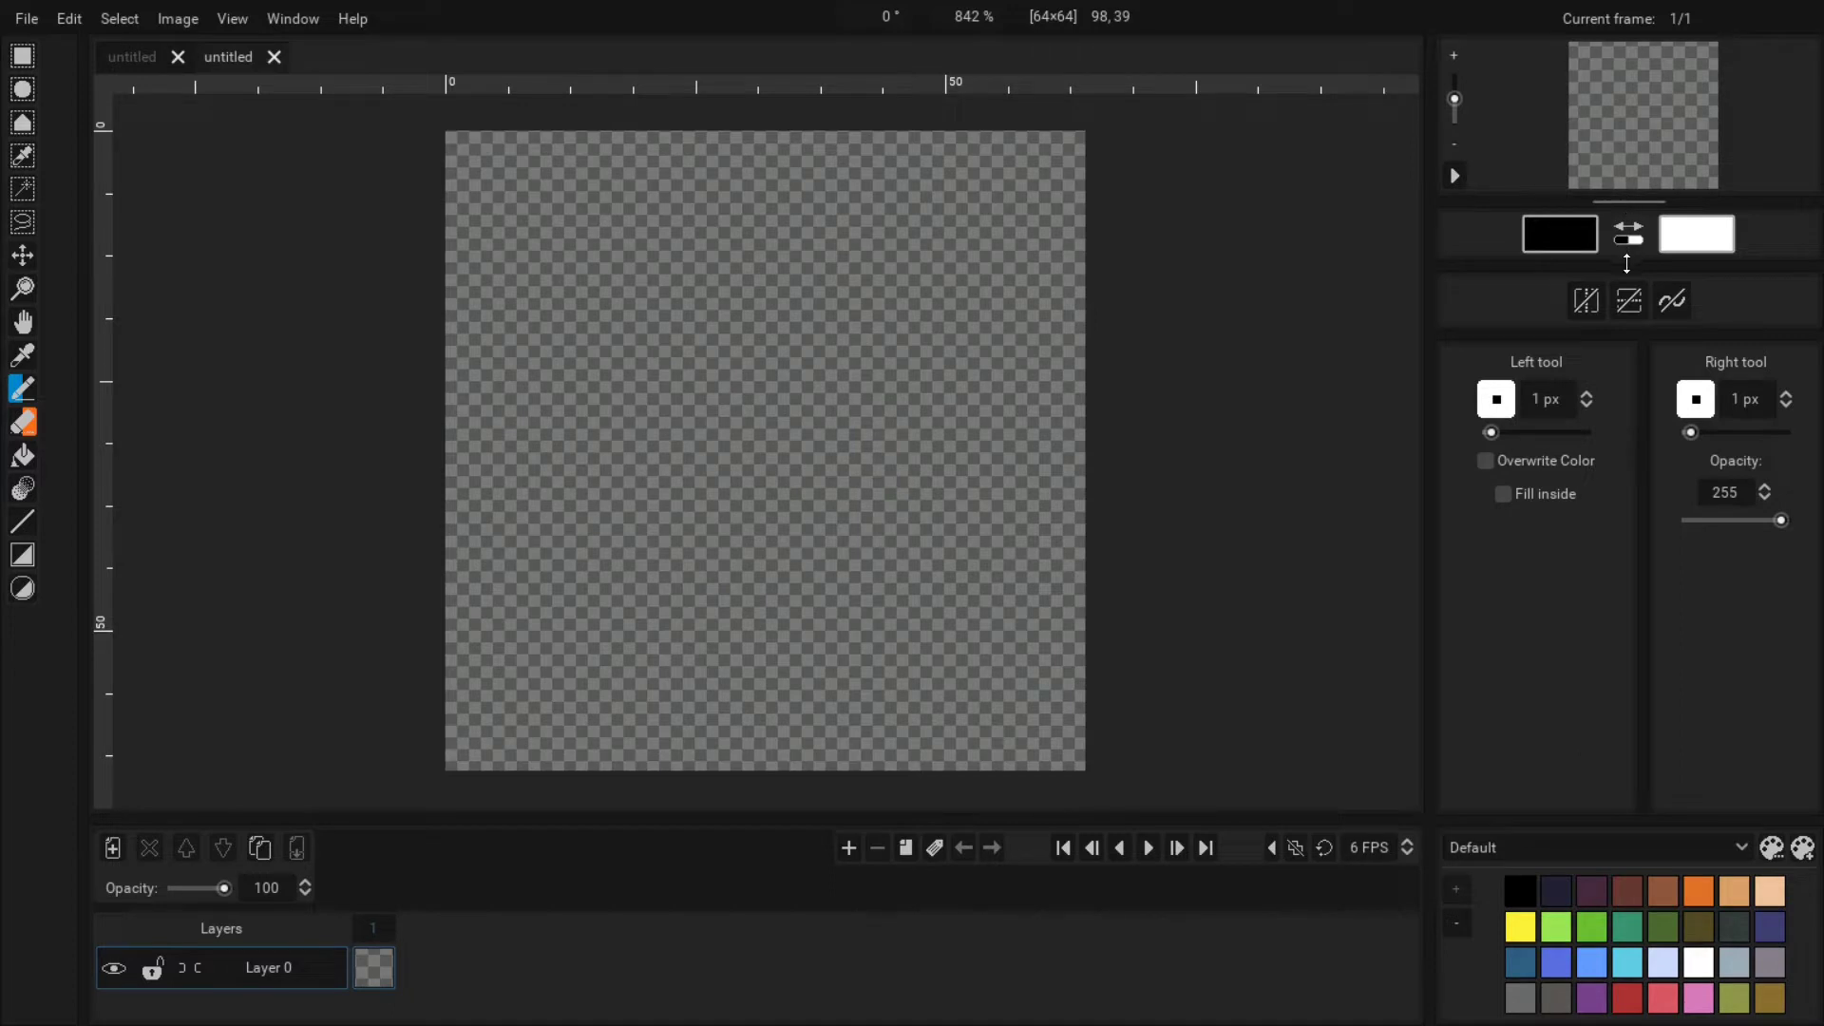
pyautogui.moveTo(1610, 185); pyautogui.dragTo(1612, 190)
pyautogui.moveTo(674, 817)
pyautogui.mouseDown()
pyautogui.moveTo(672, 781)
pyautogui.moveTo(677, 826)
pyautogui.mouseUp()
pyautogui.moveTo(562, 428)
pyautogui.mouseDown()
pyautogui.moveTo(612, 535)
pyautogui.moveTo(697, 524)
pyautogui.moveTo(708, 393)
pyautogui.moveTo(668, 397)
pyautogui.moveTo(624, 323)
pyautogui.moveTo(561, 399)
pyautogui.mouseUp()
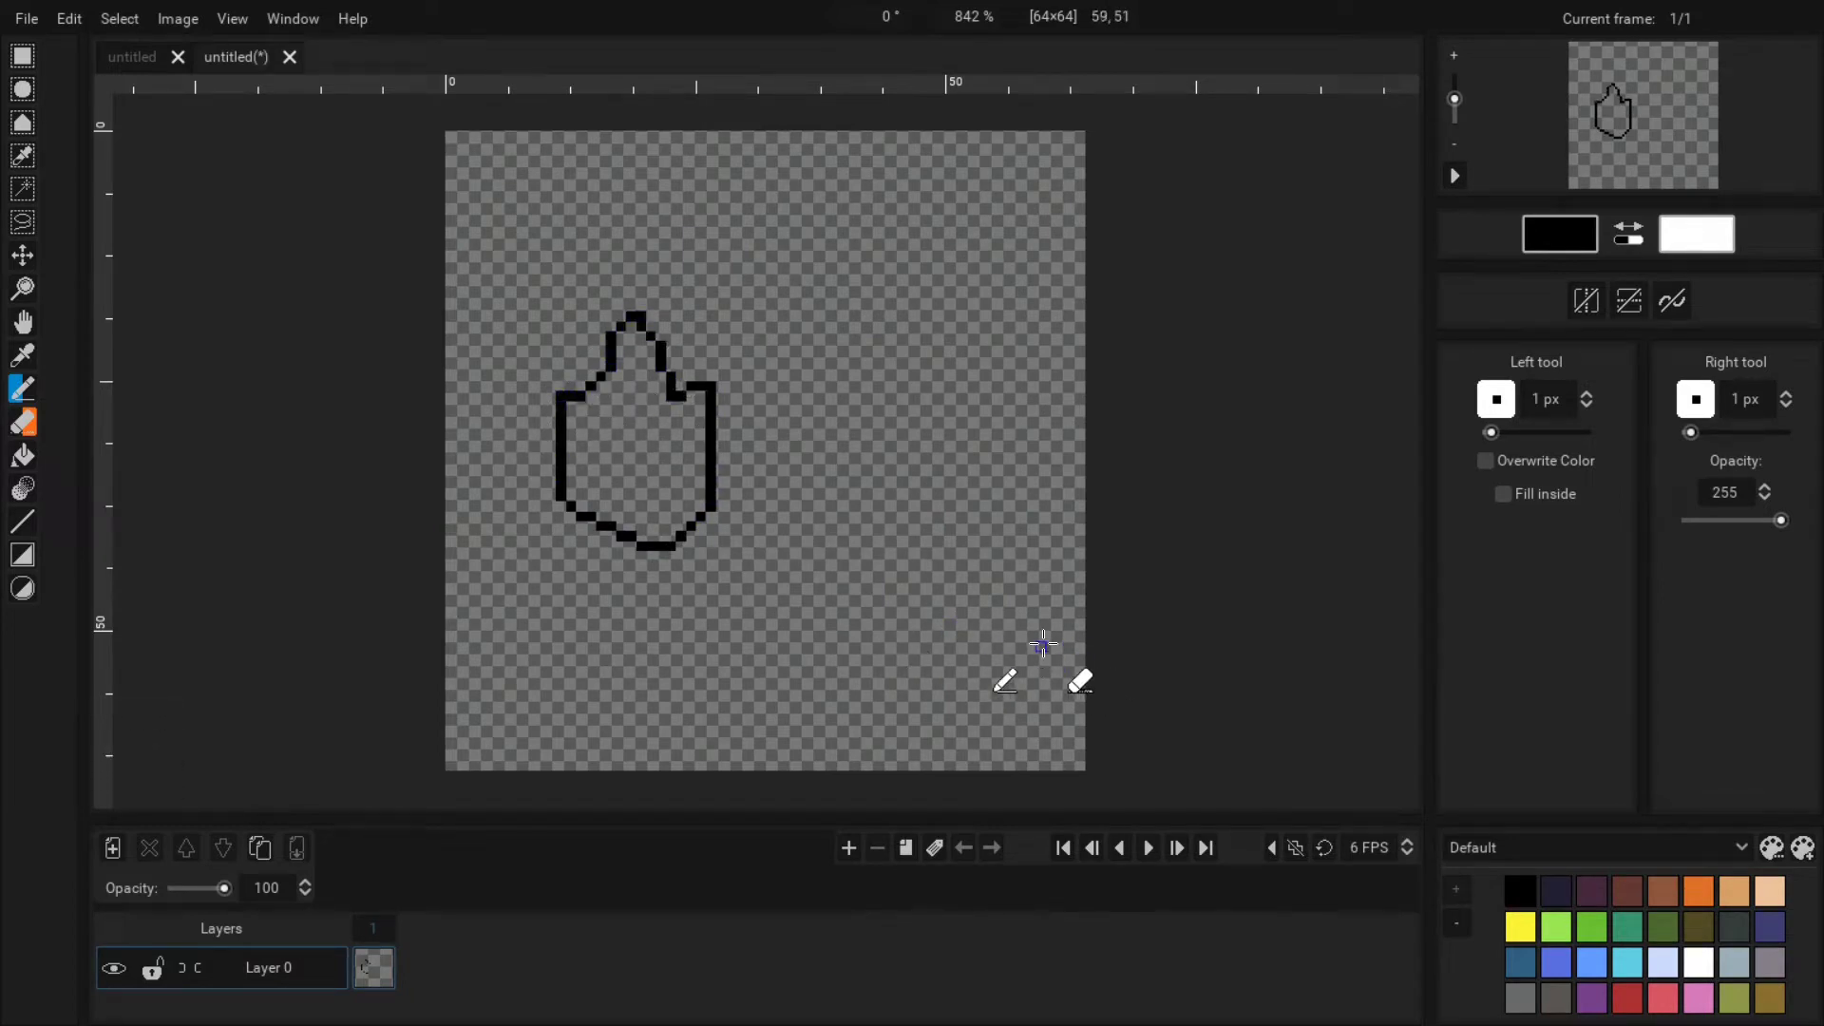
pyautogui.hotkey('ctrl', 'z')
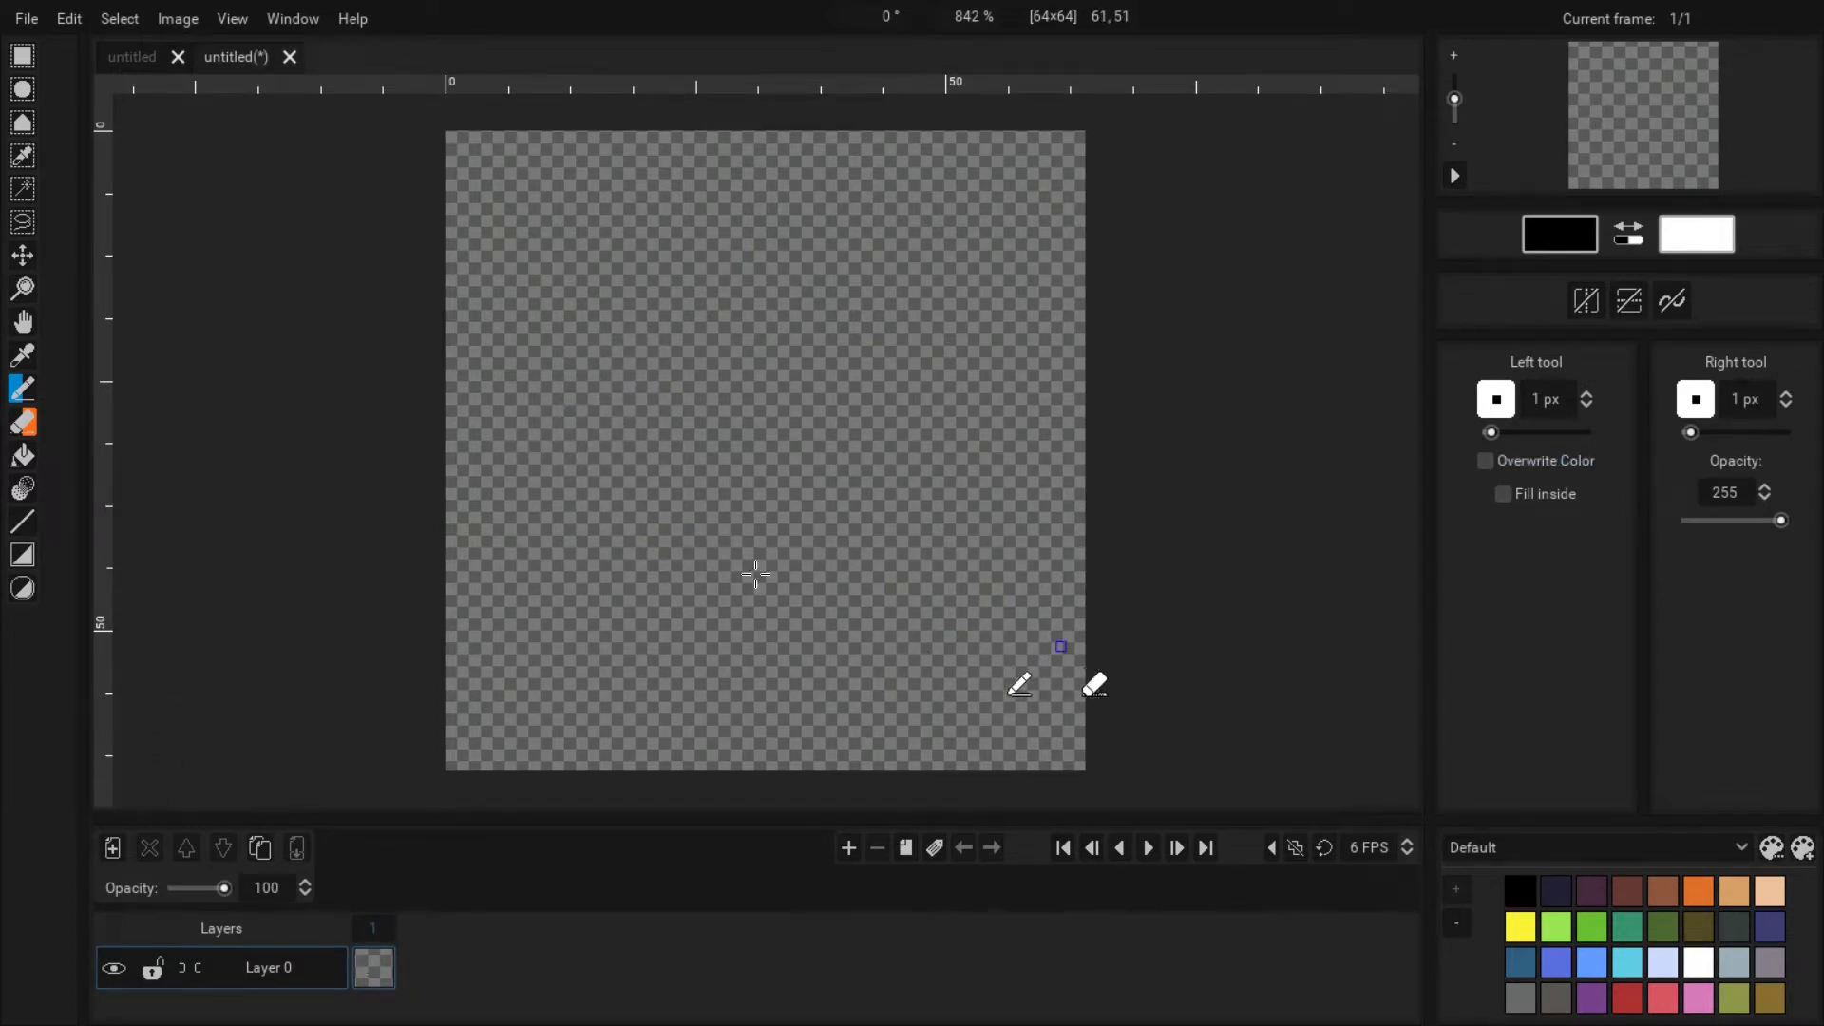
pyautogui.click(33, 20)
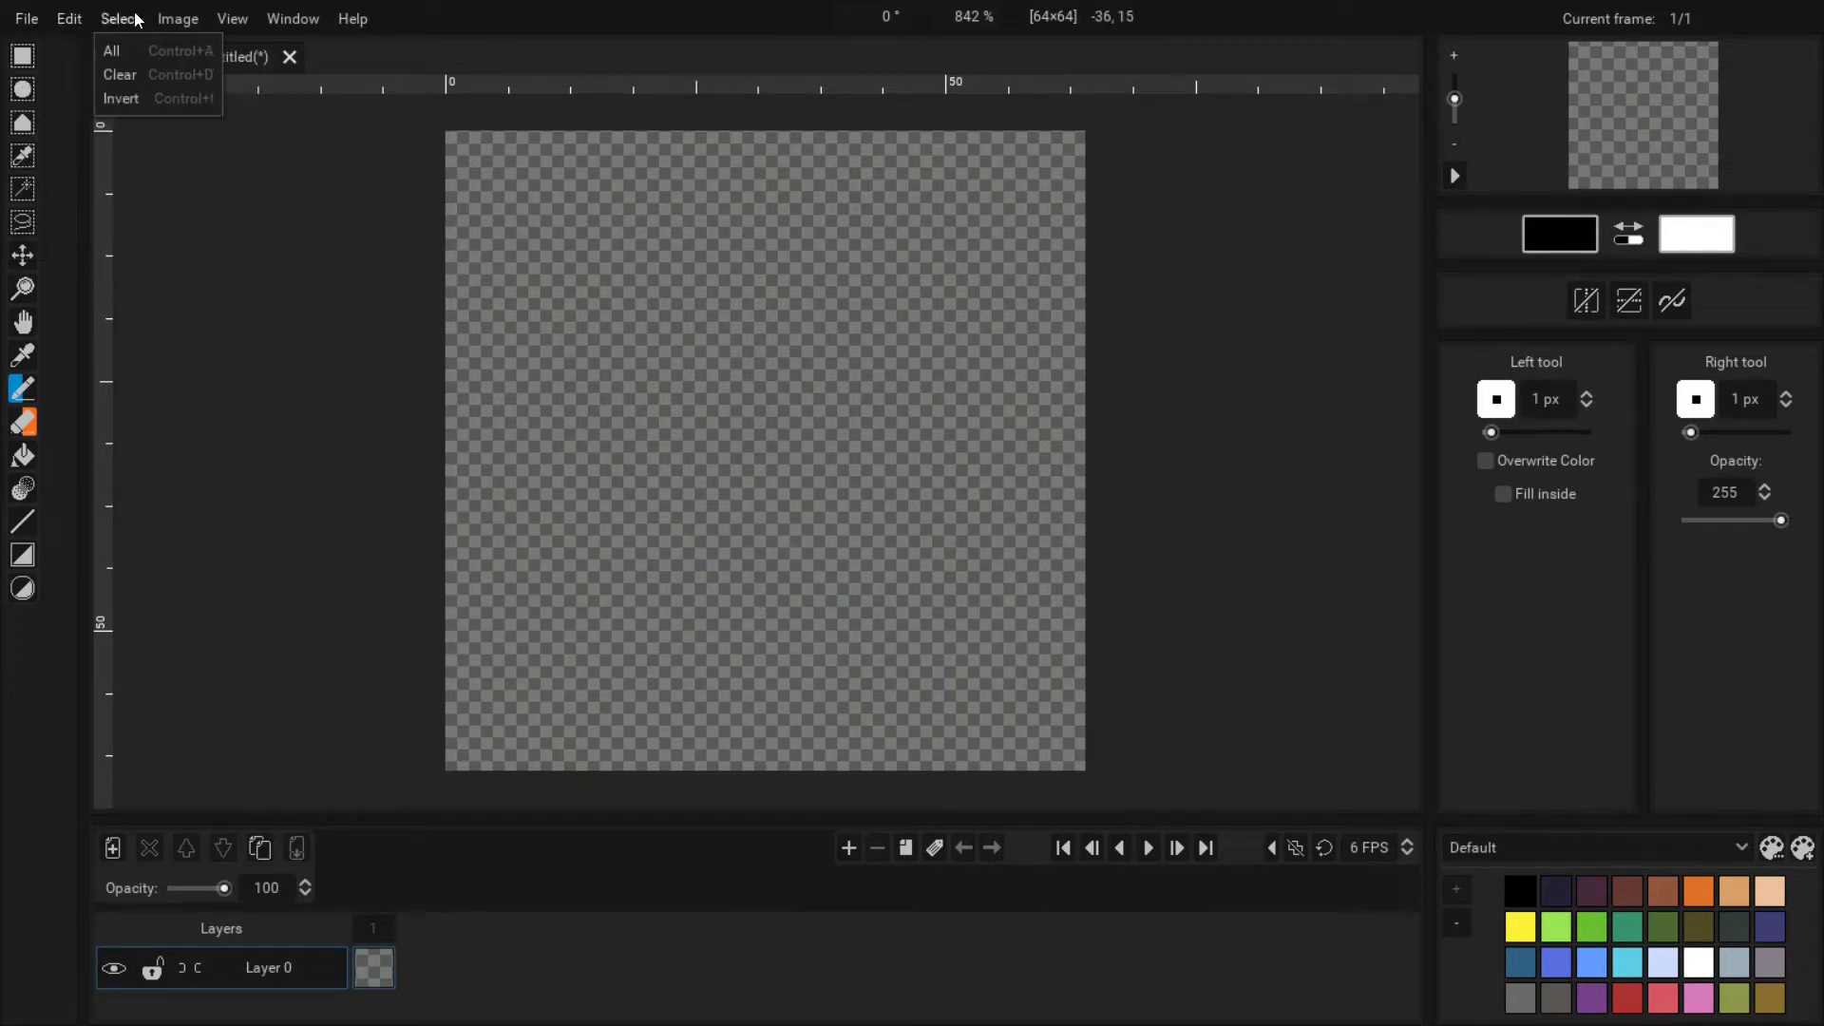
# Enable Window > Panels > Moveable Panels, and briefly toggle the Second Canvas on and off.
pyautogui.moveTo(183, 18)
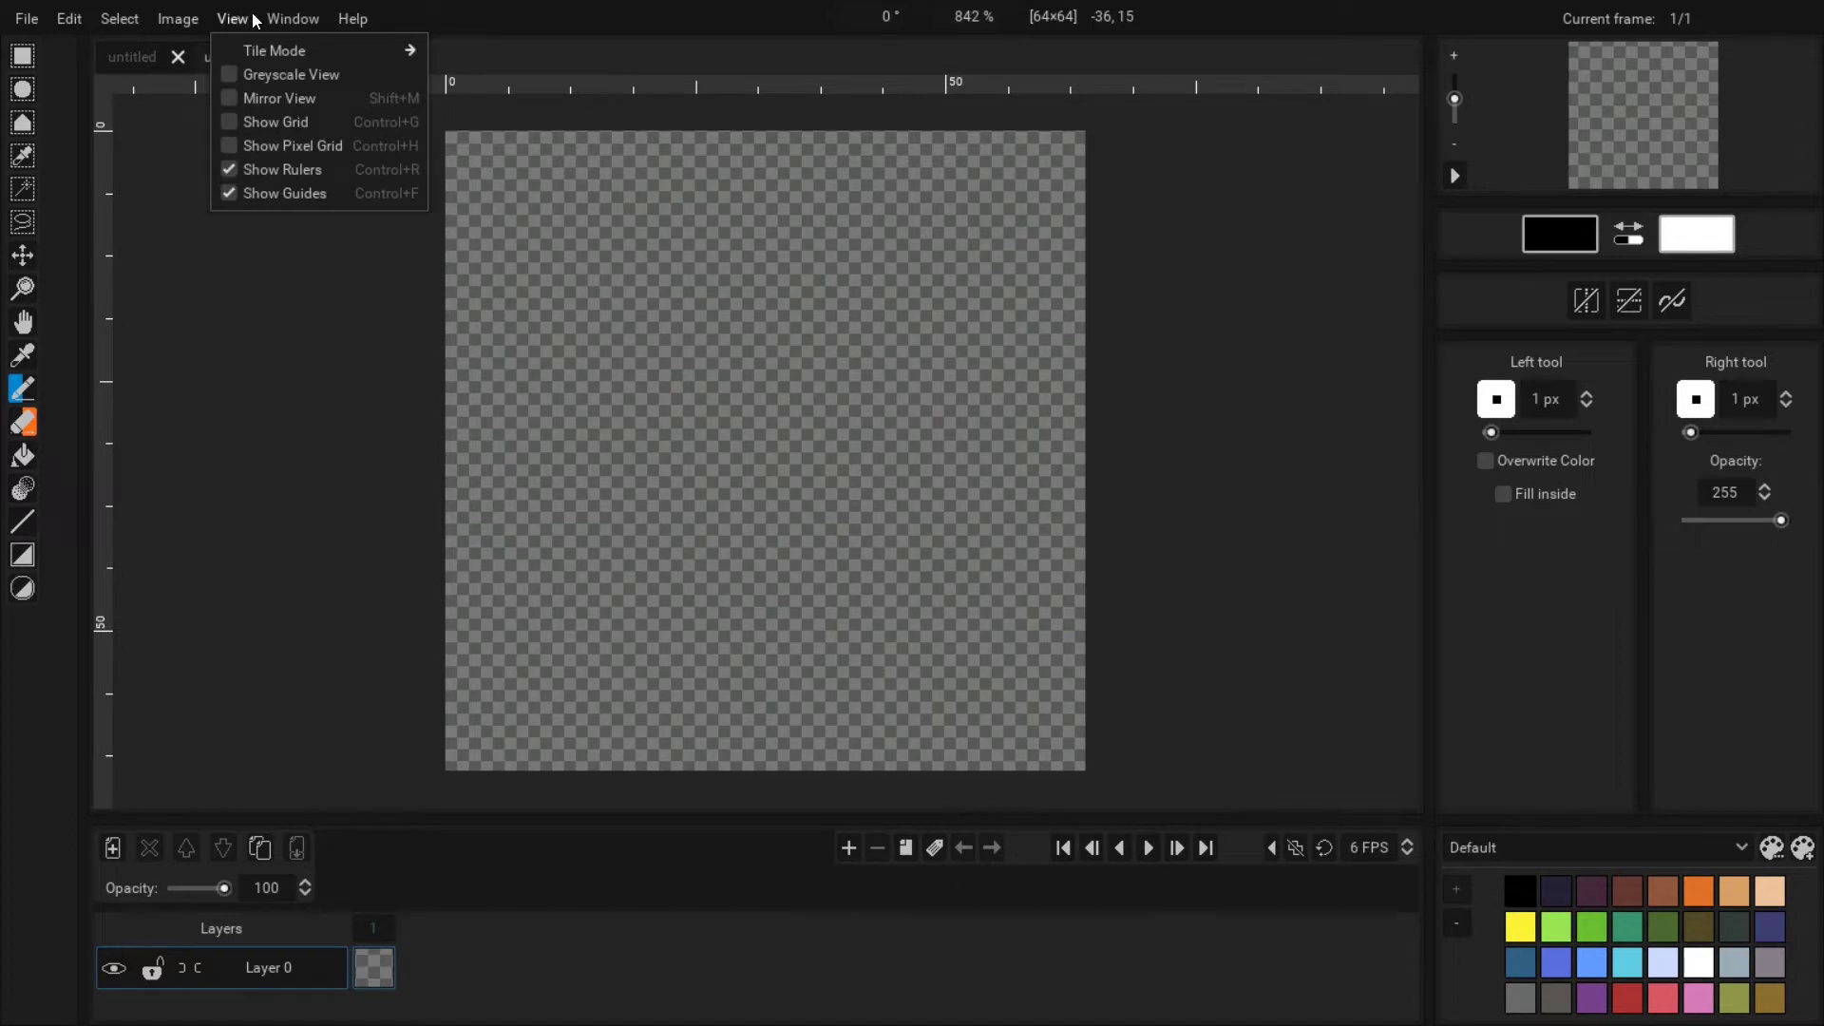
pyautogui.moveTo(287, 20)
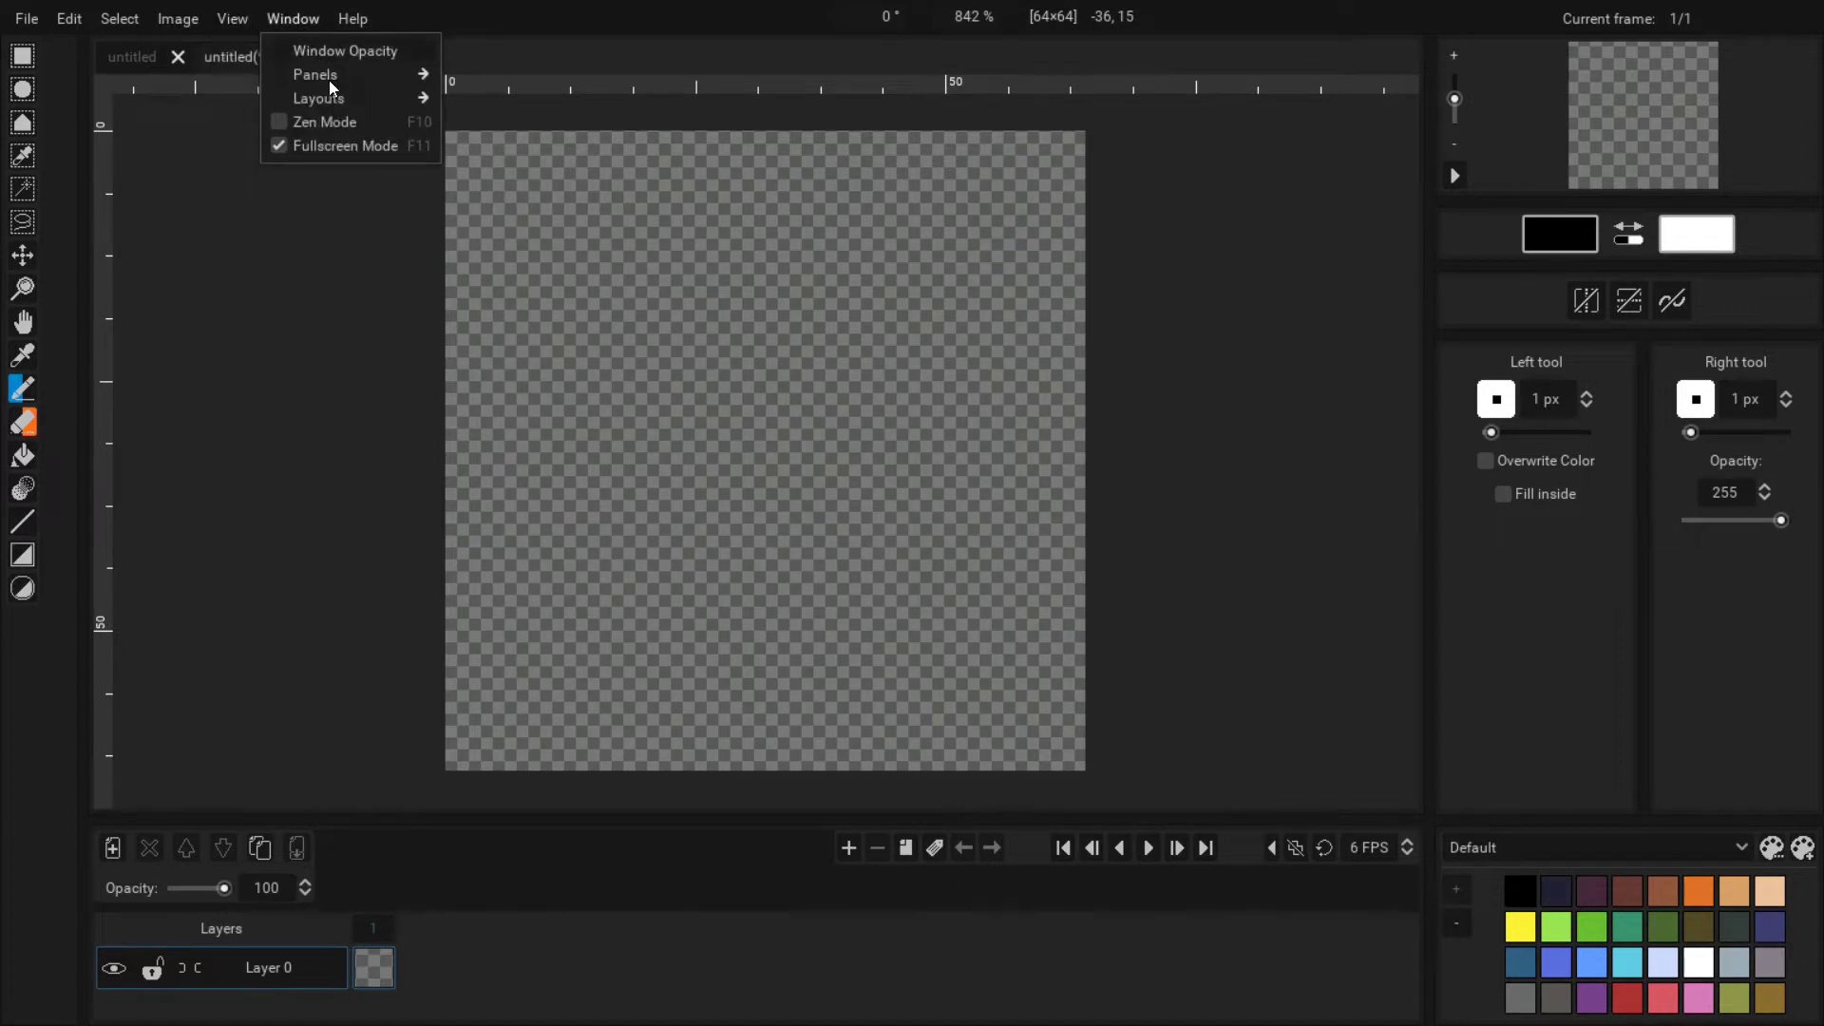
pyautogui.moveTo(329, 80)
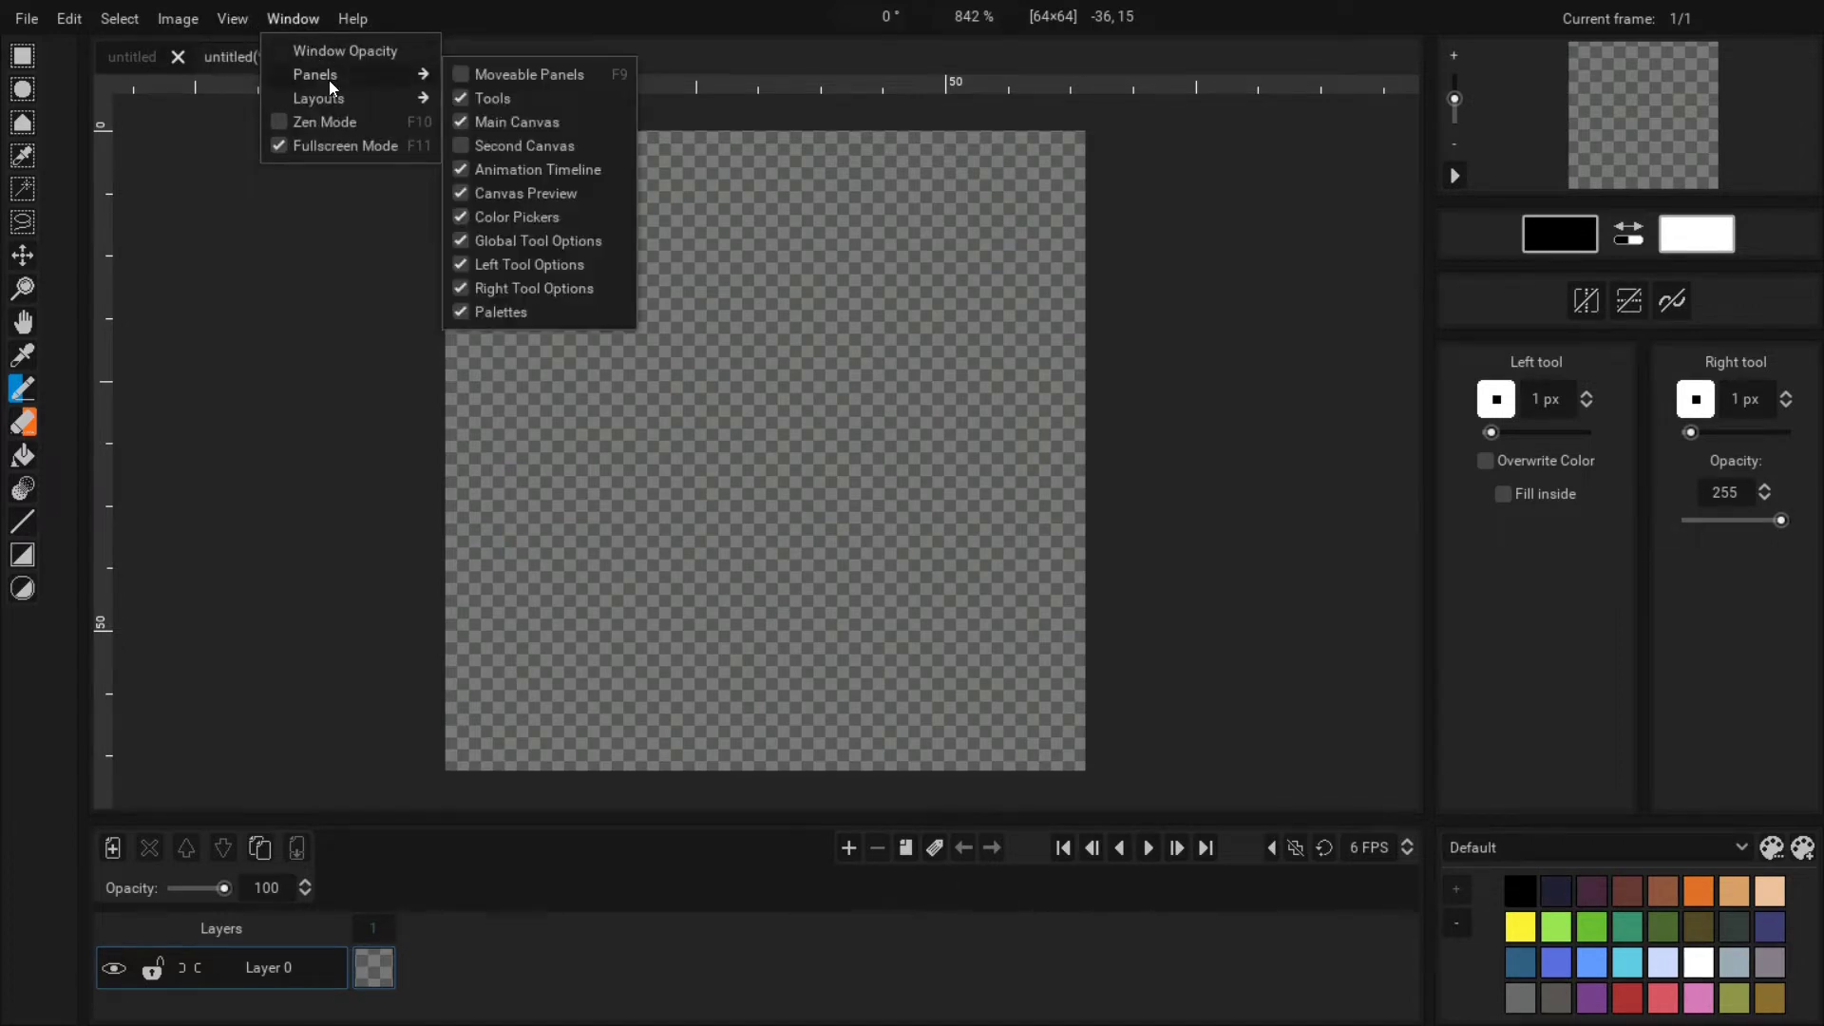
pyautogui.click(529, 75)
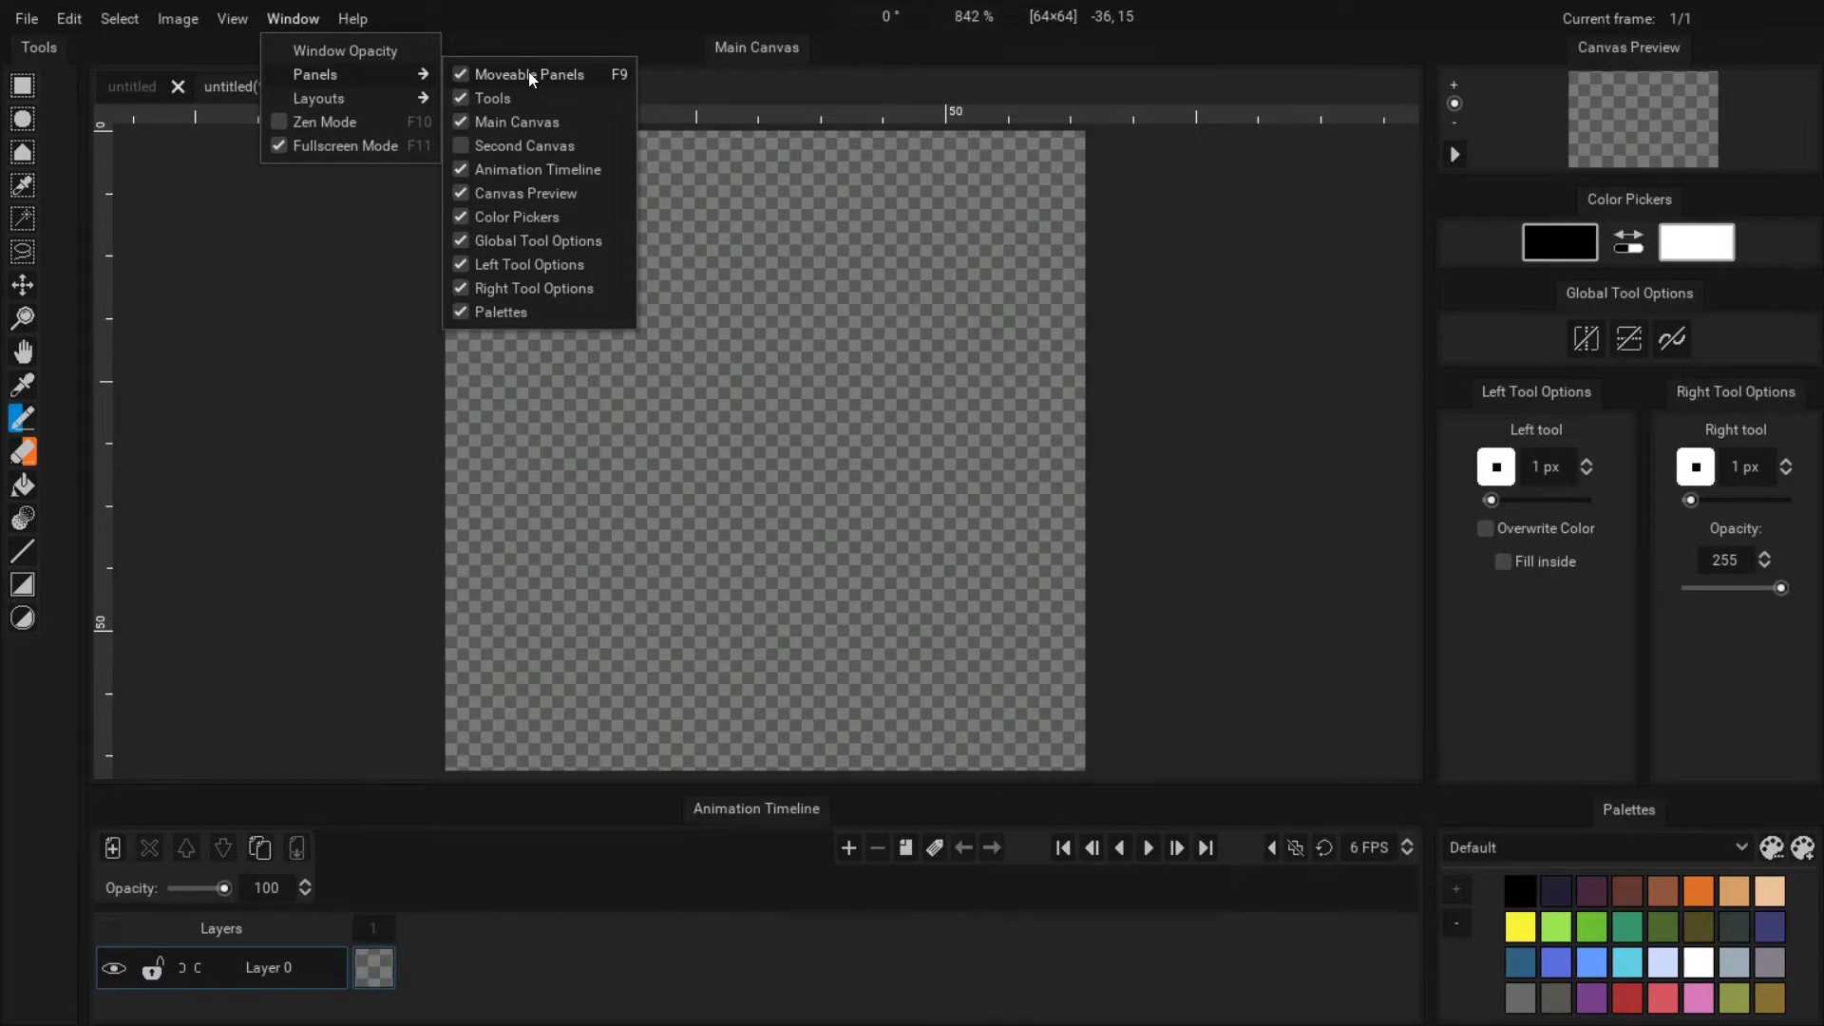
pyautogui.click(536, 145)
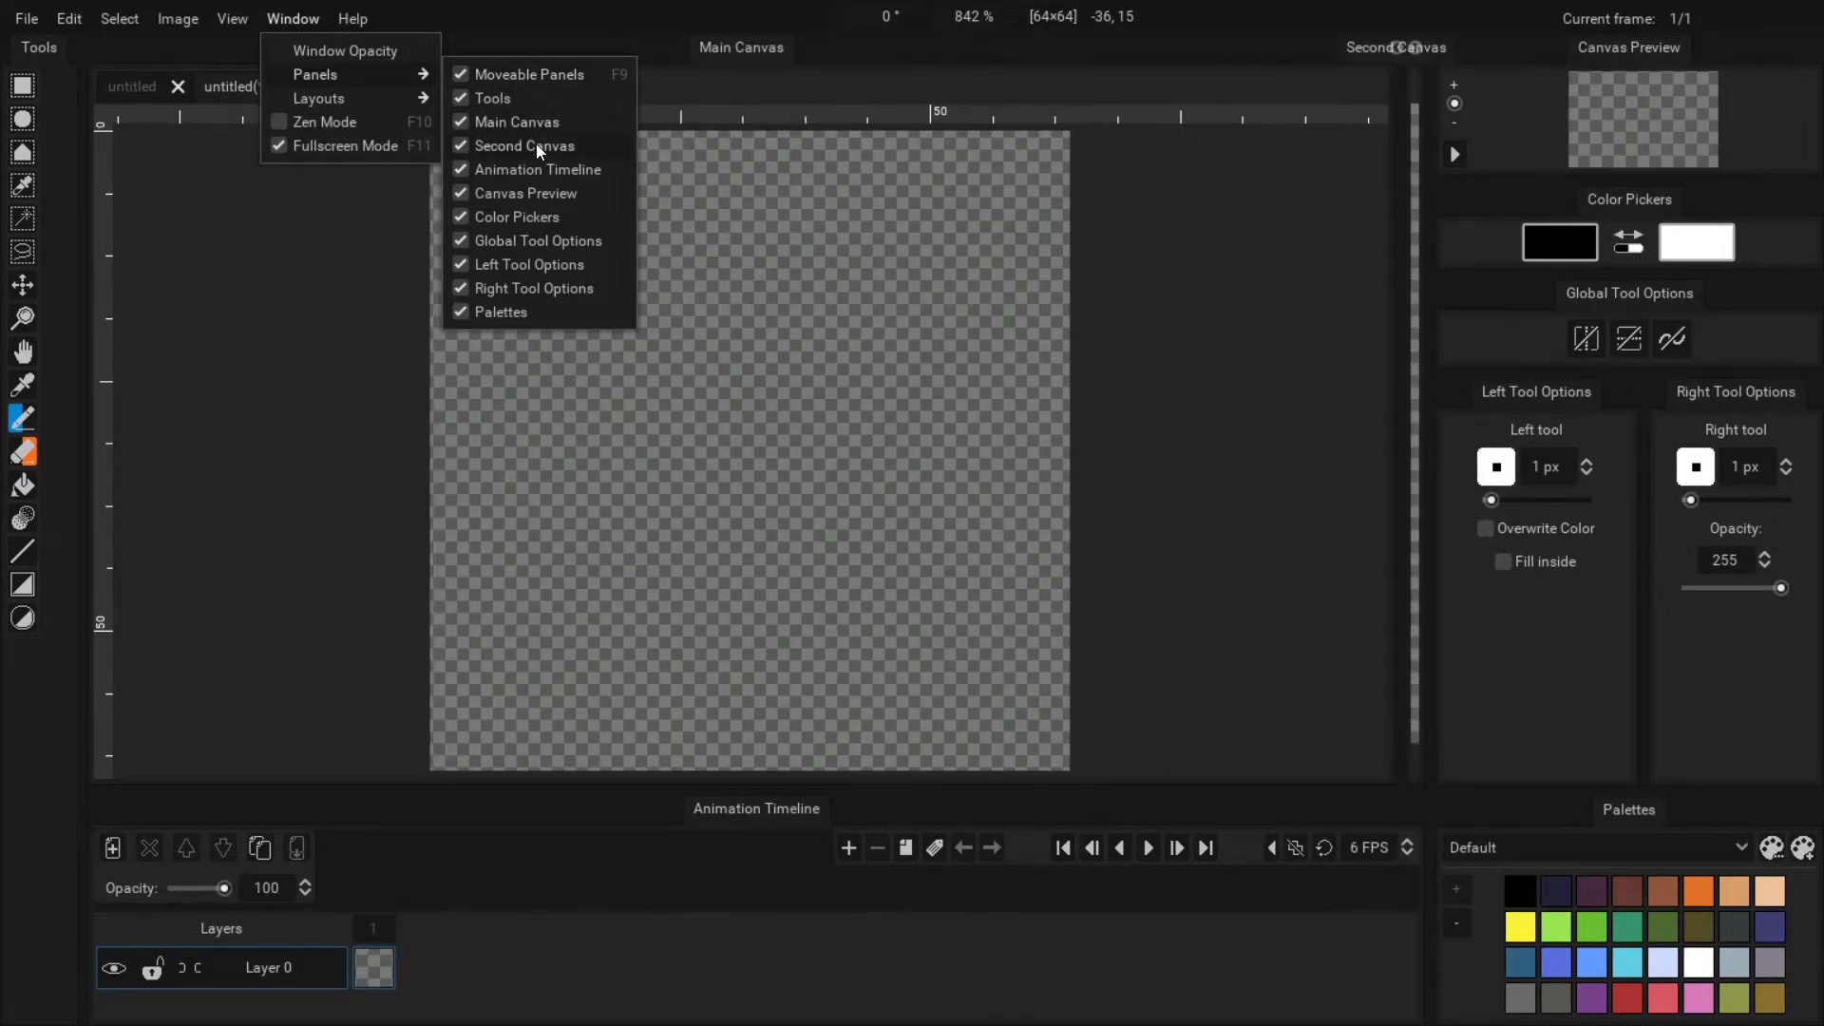
pyautogui.click(536, 144)
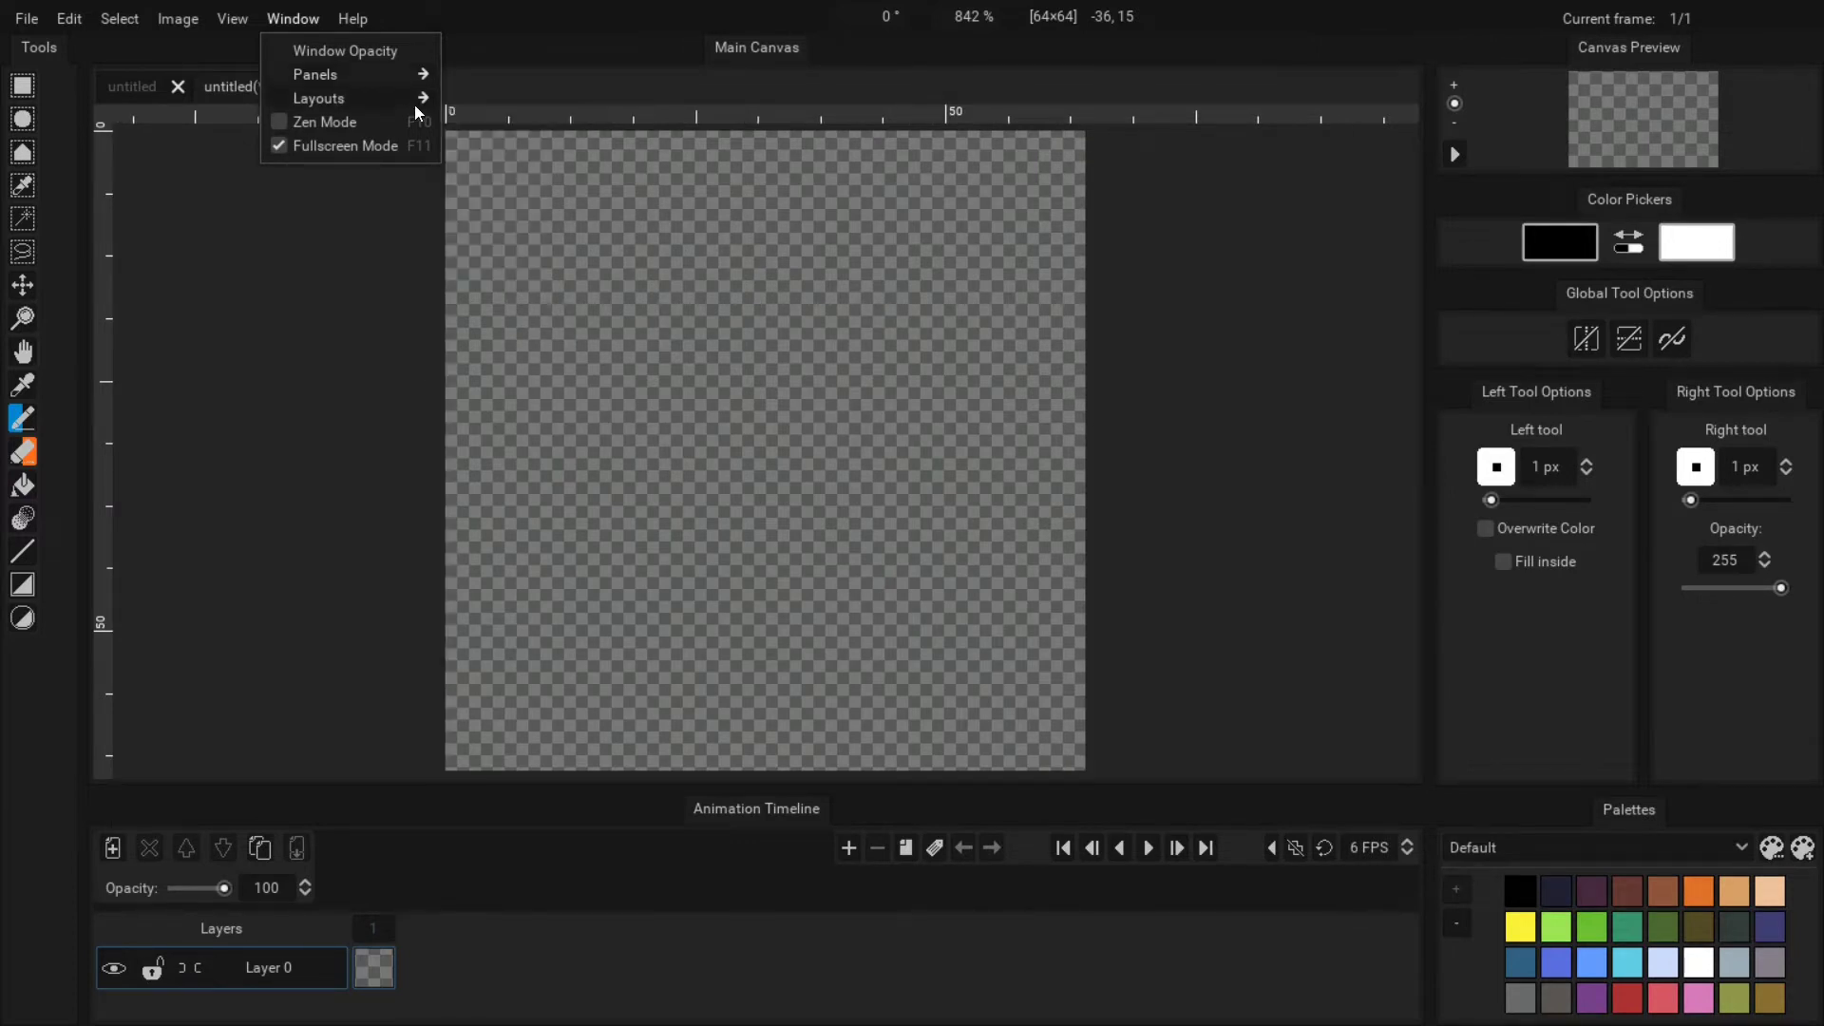
pyautogui.click(387, 123)
pyautogui.click(387, 122)
pyautogui.moveTo(358, 97)
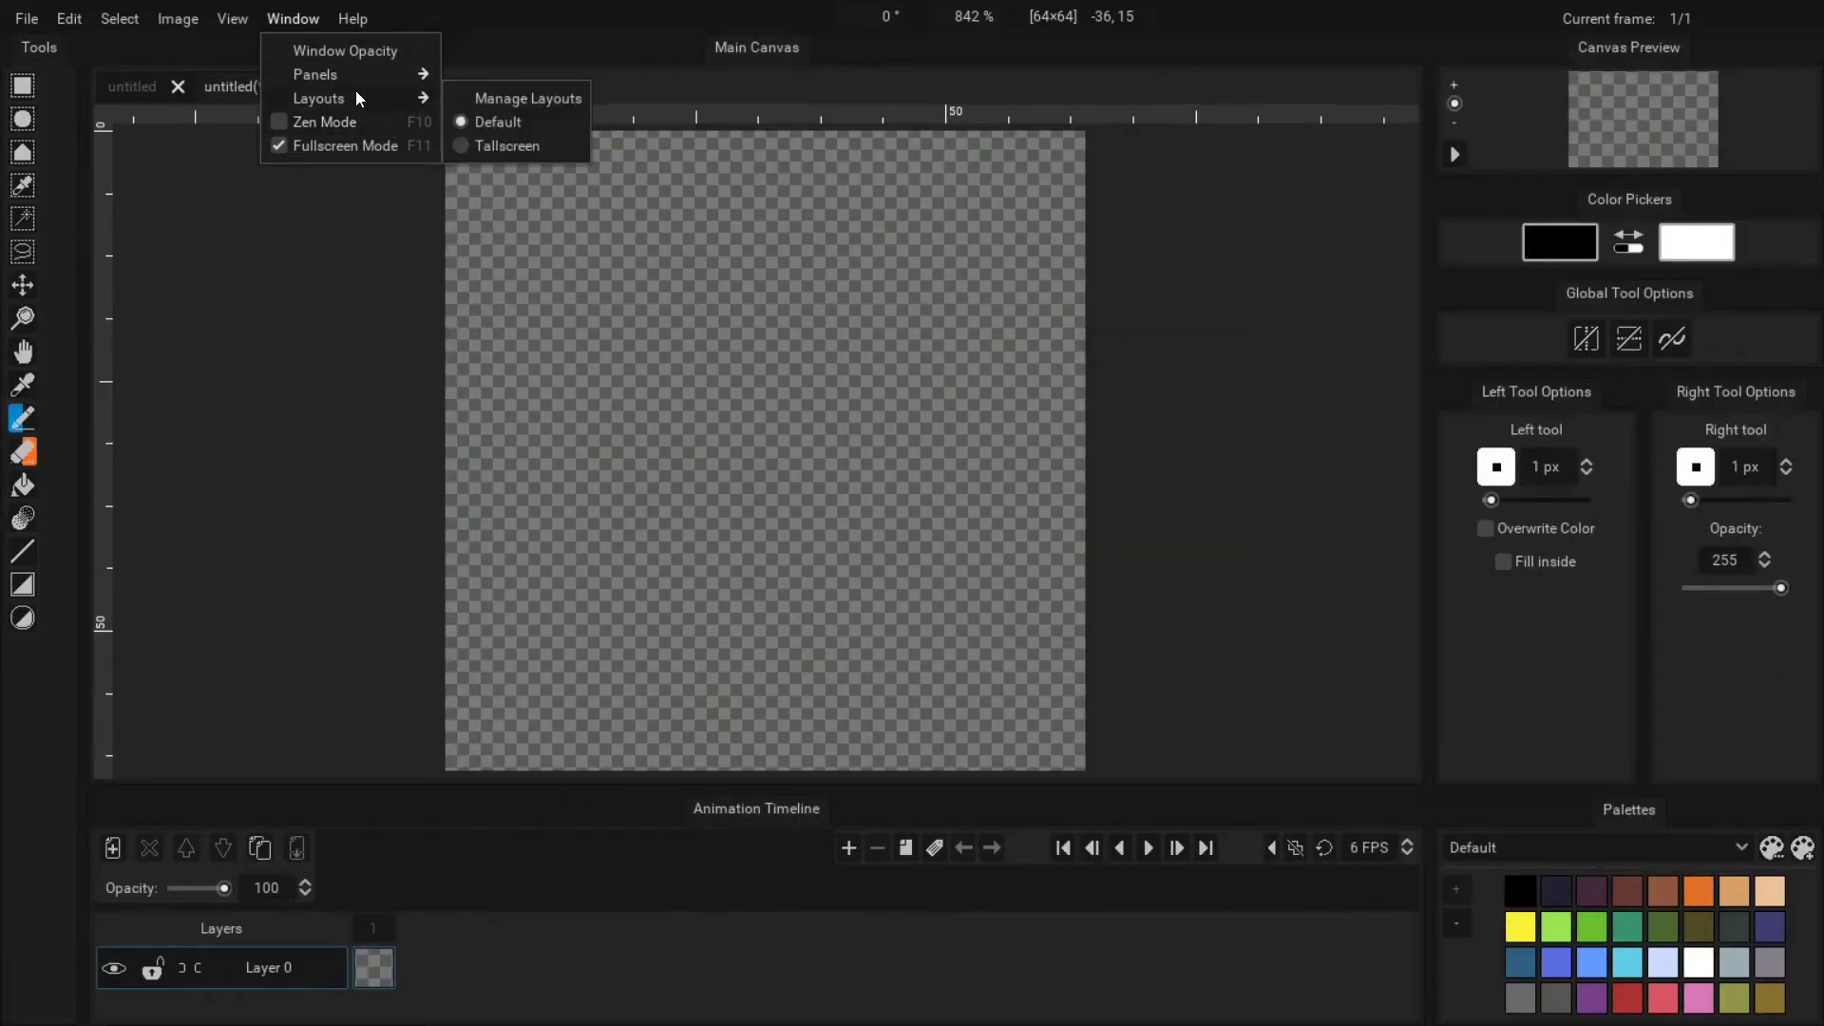
pyautogui.click(515, 97)
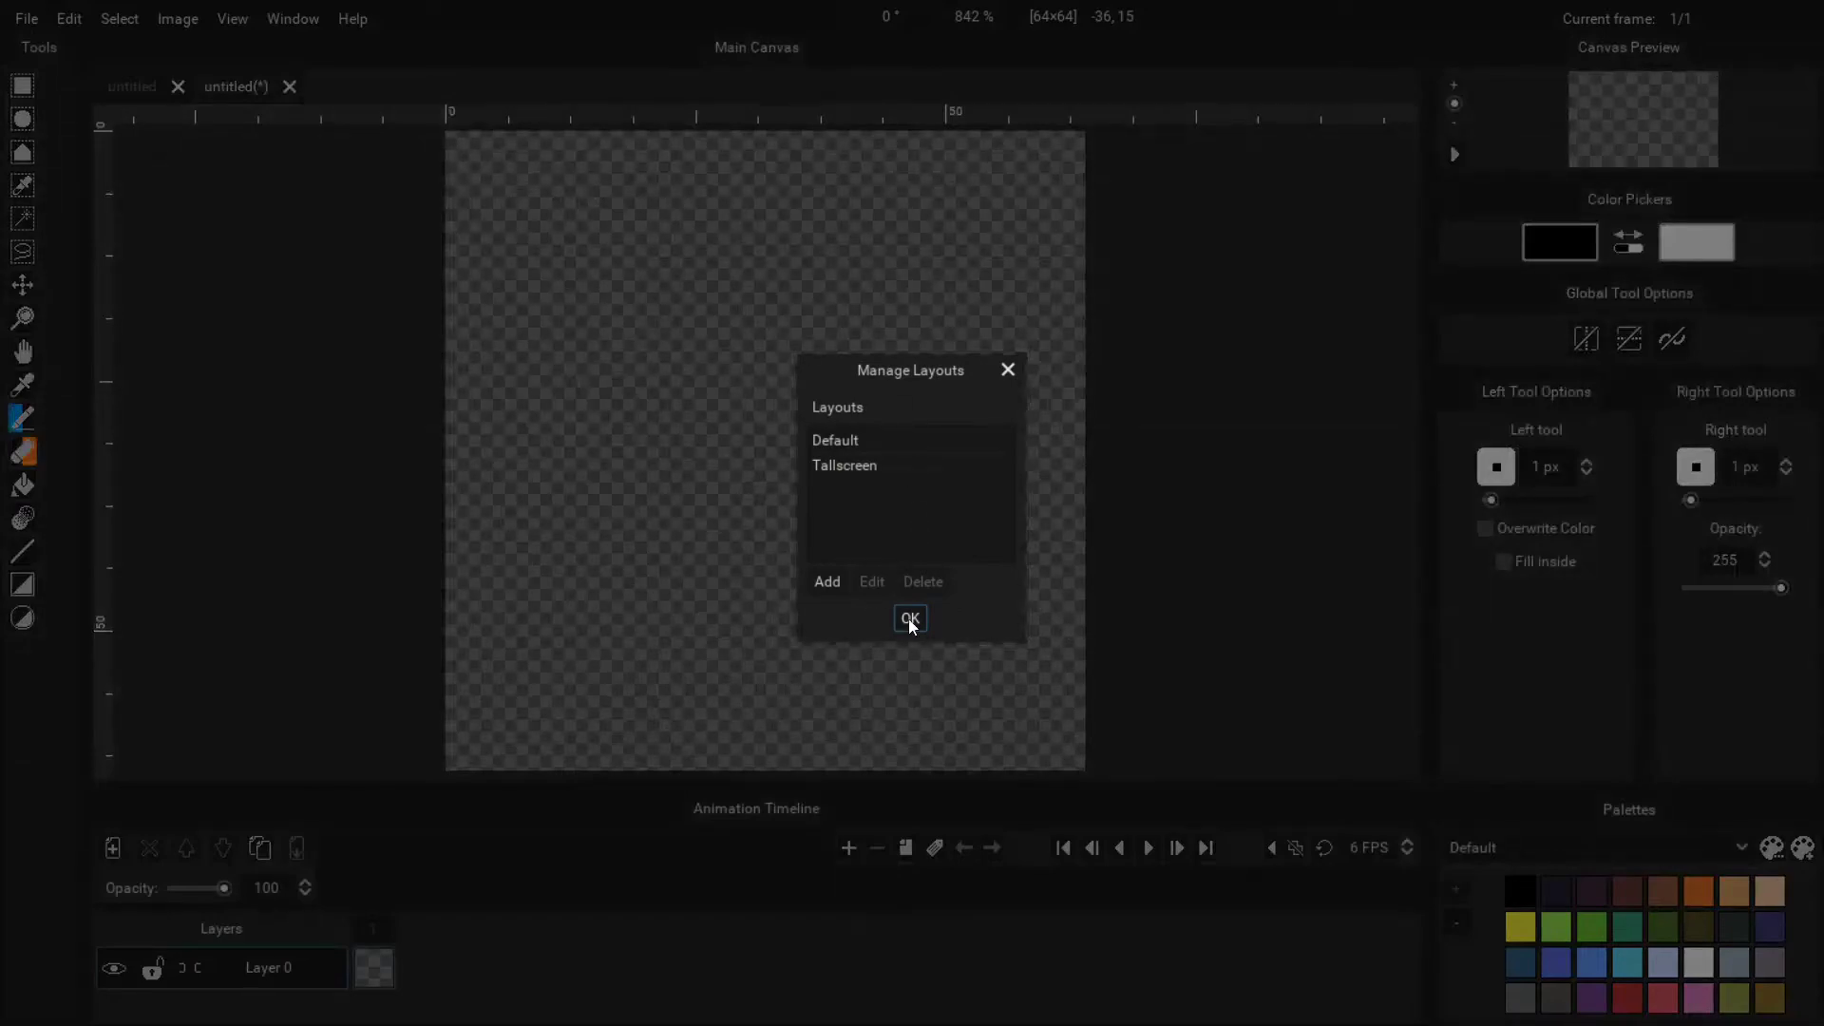
pyautogui.click(926, 617)
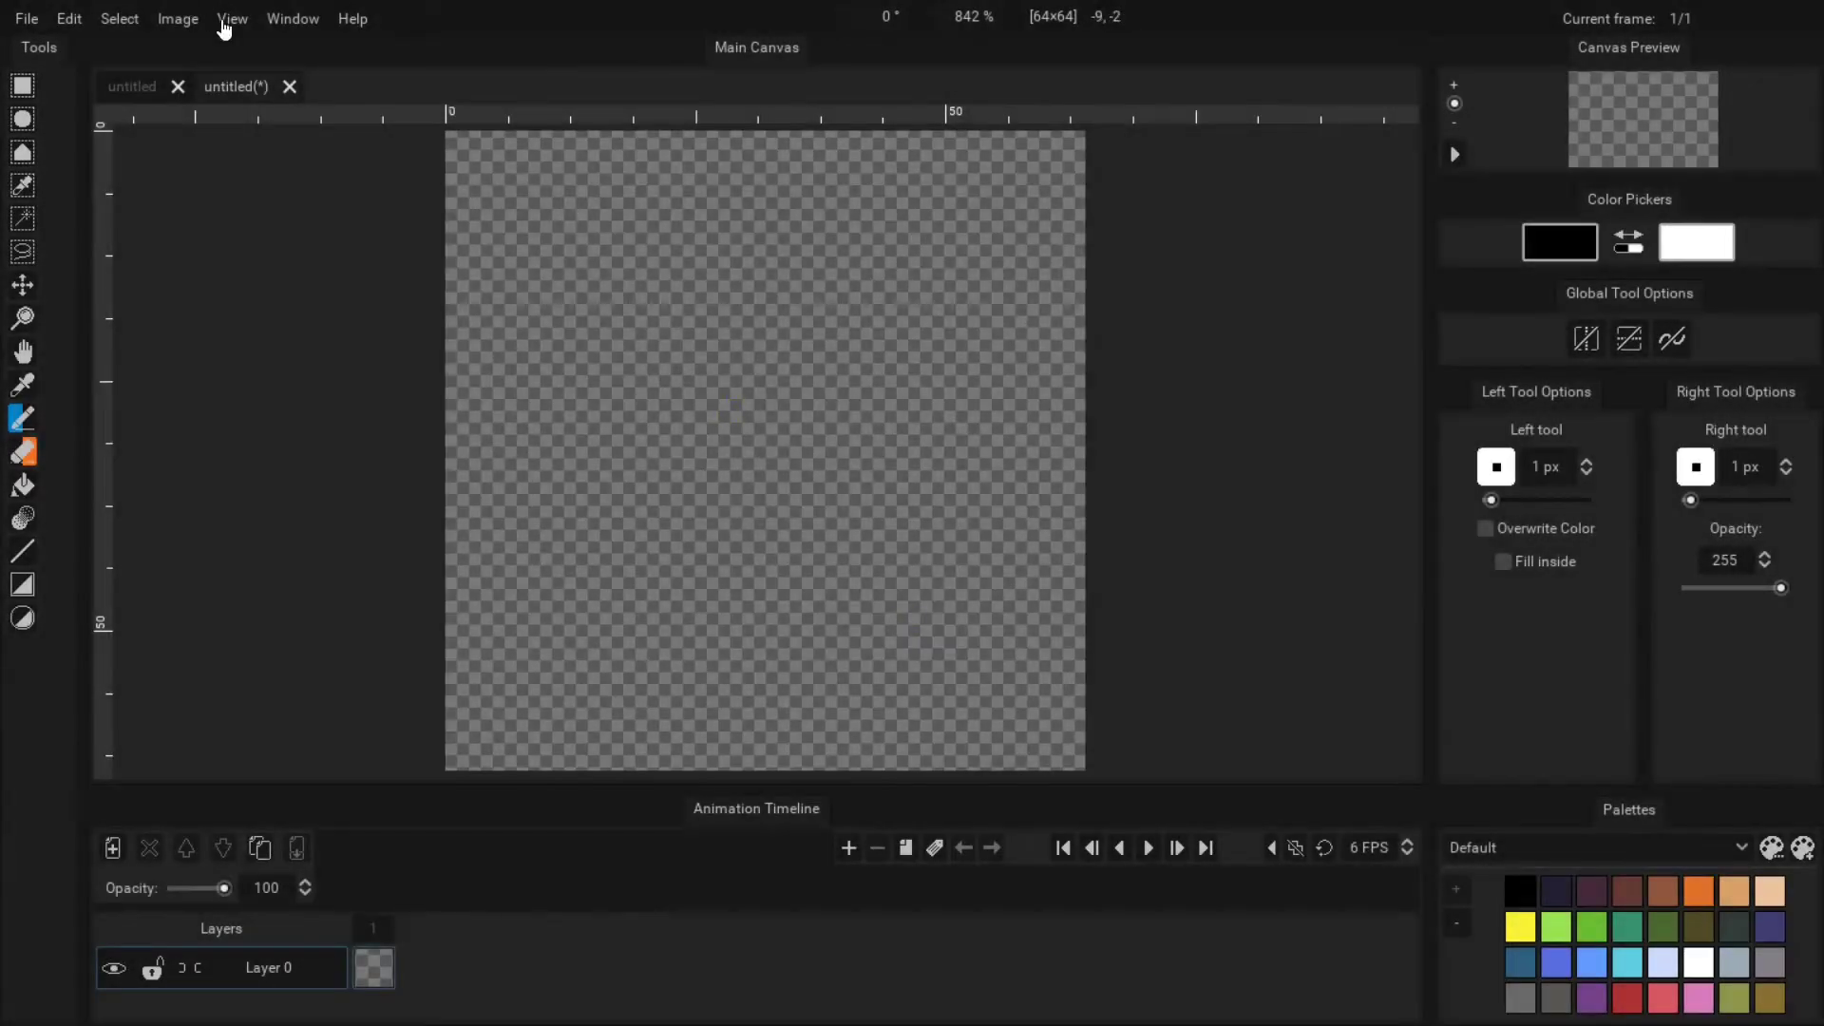
pyautogui.click(293, 19)
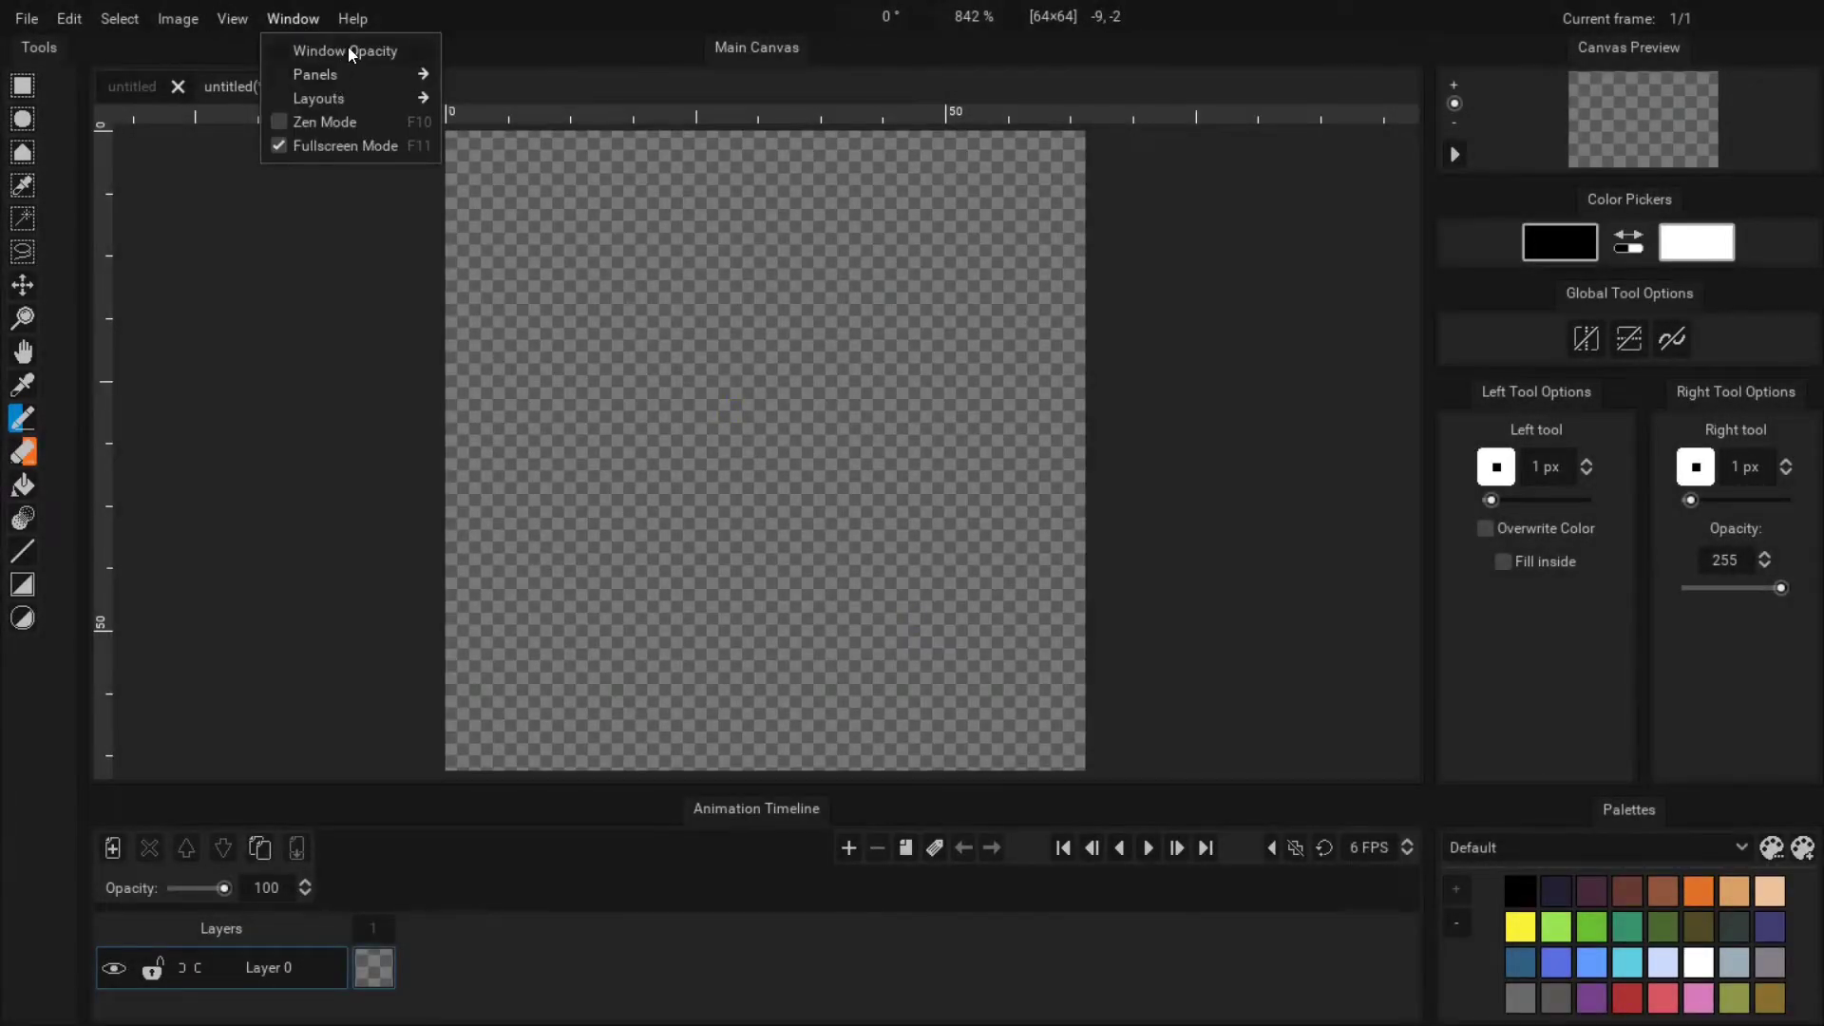
pyautogui.click(351, 54)
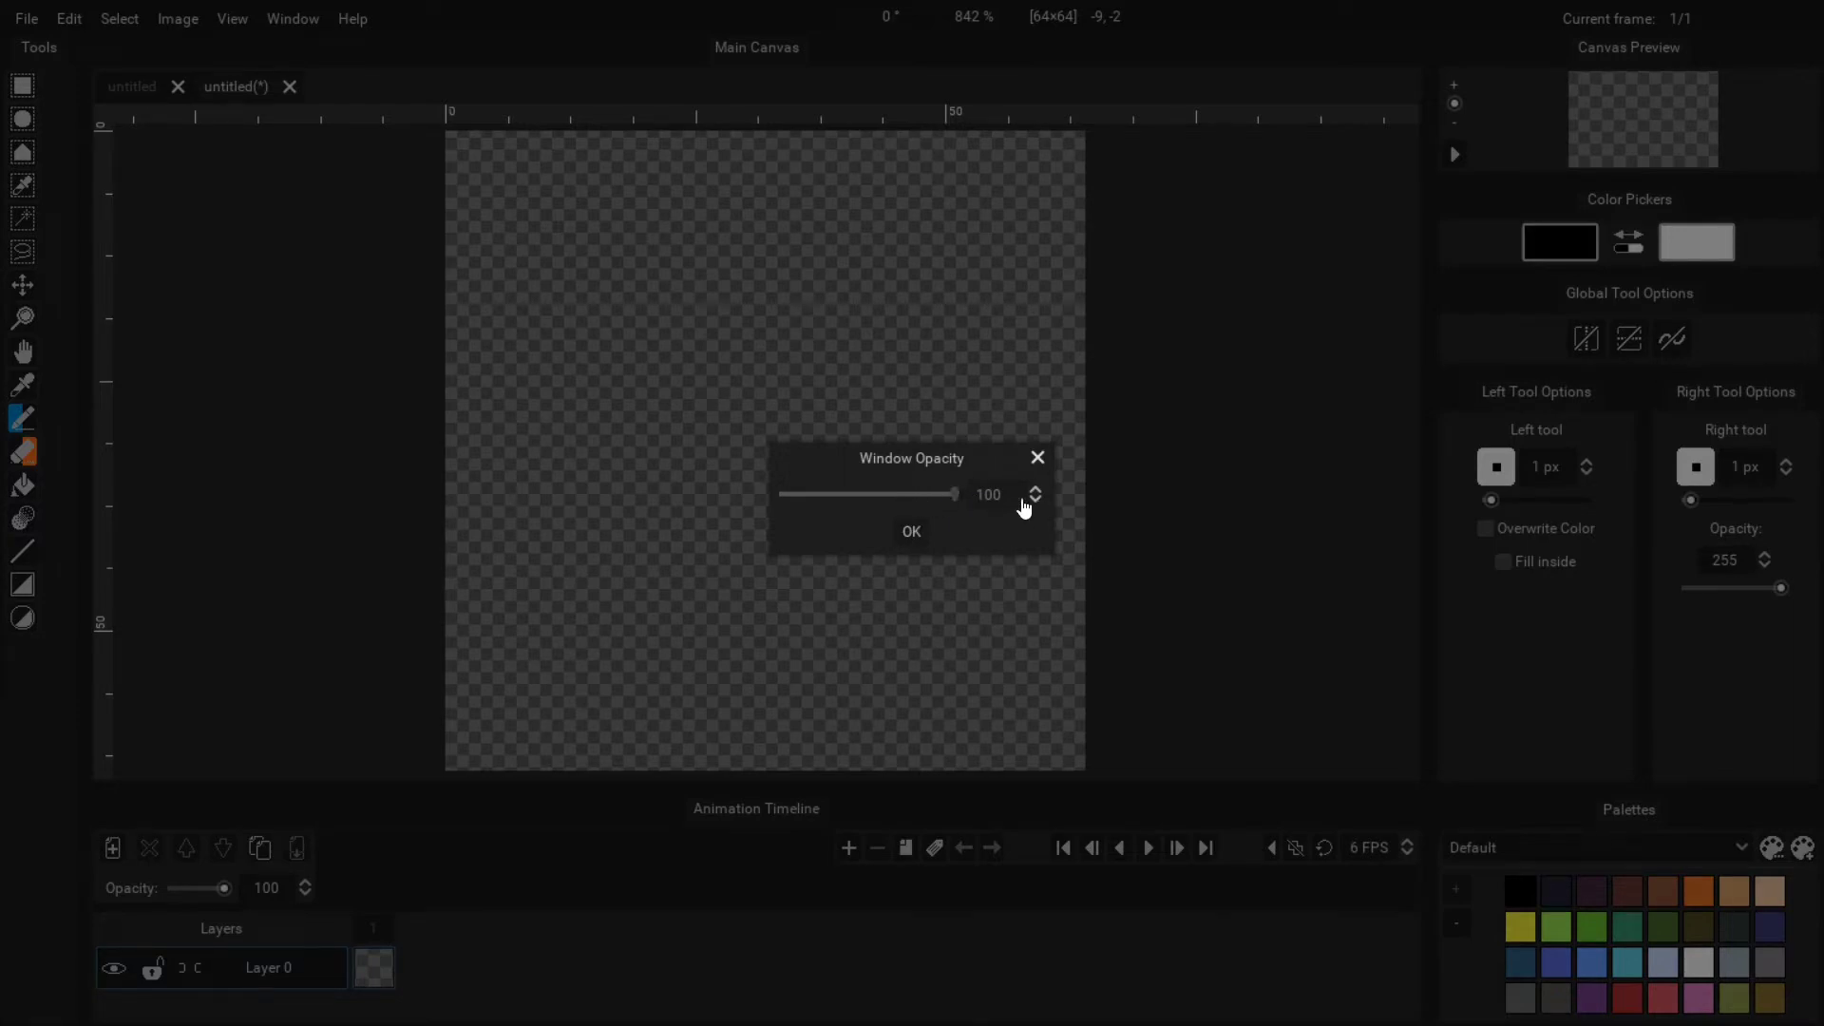
pyautogui.doubleClick(981, 490)
pyautogui.click(911, 531)
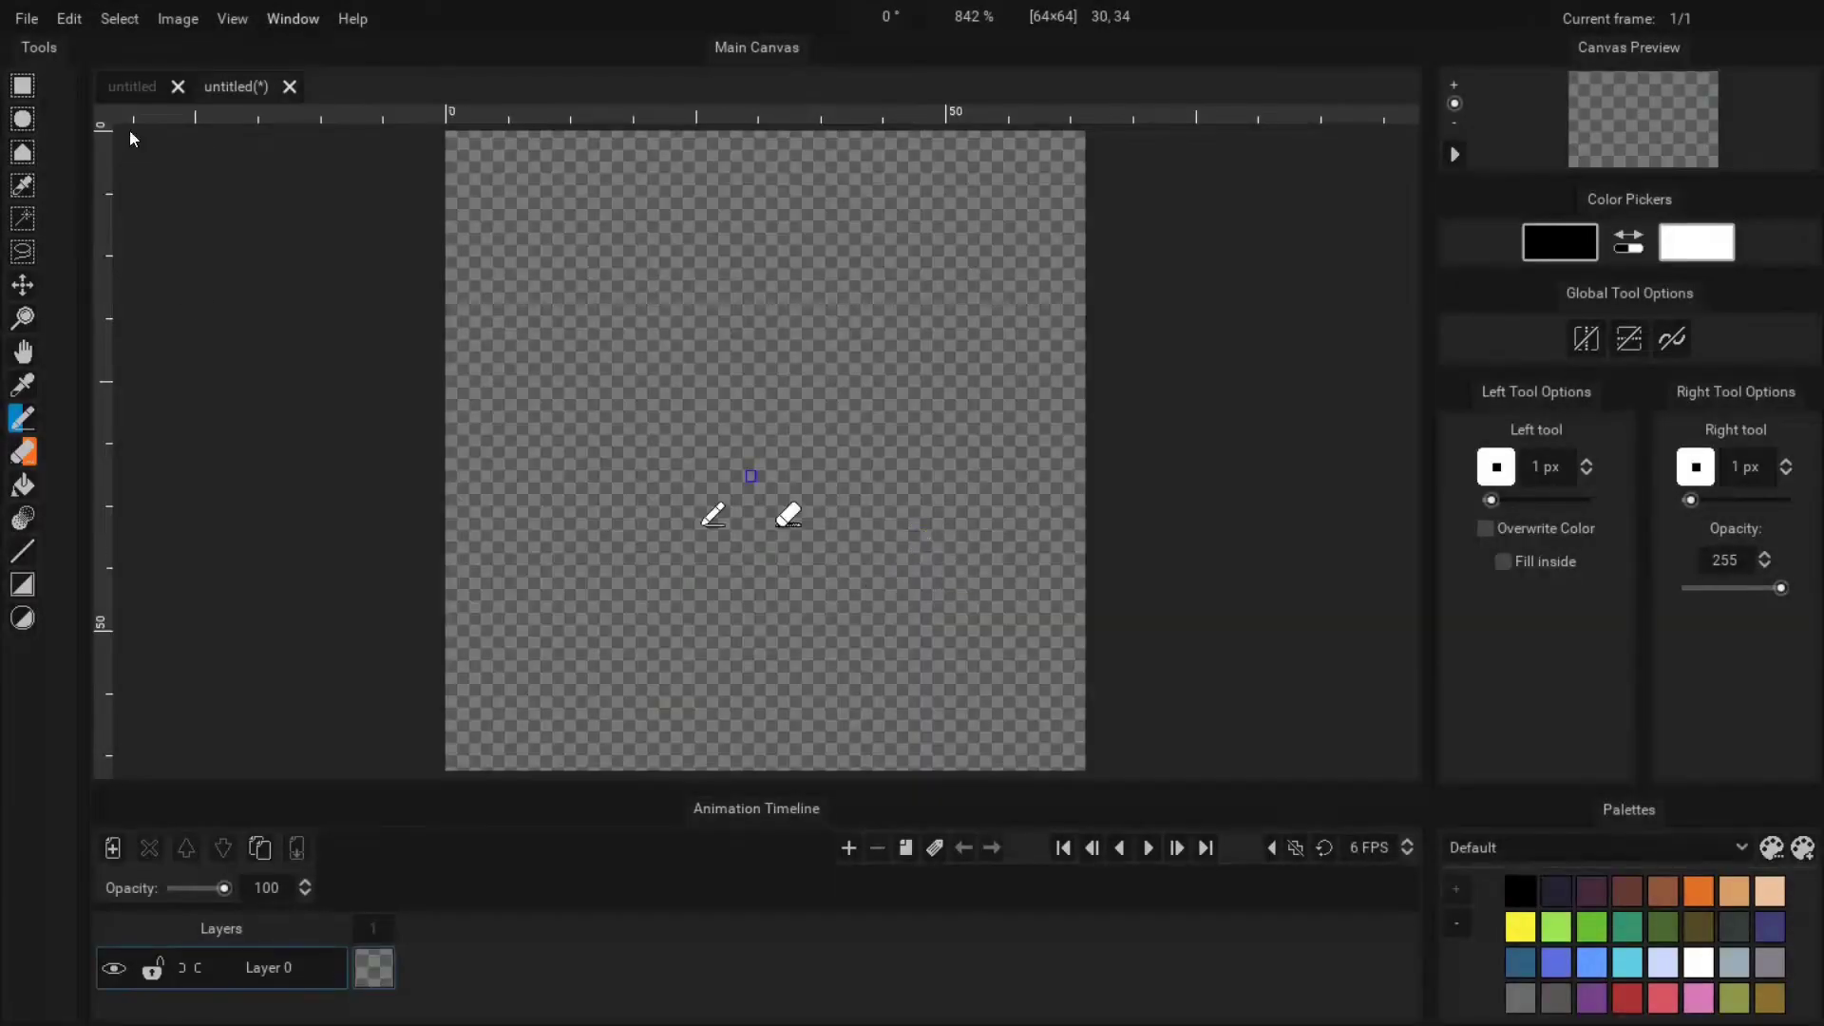
# Look over the panel and layout settings menu, then close it.
pyautogui.click(304, 22)
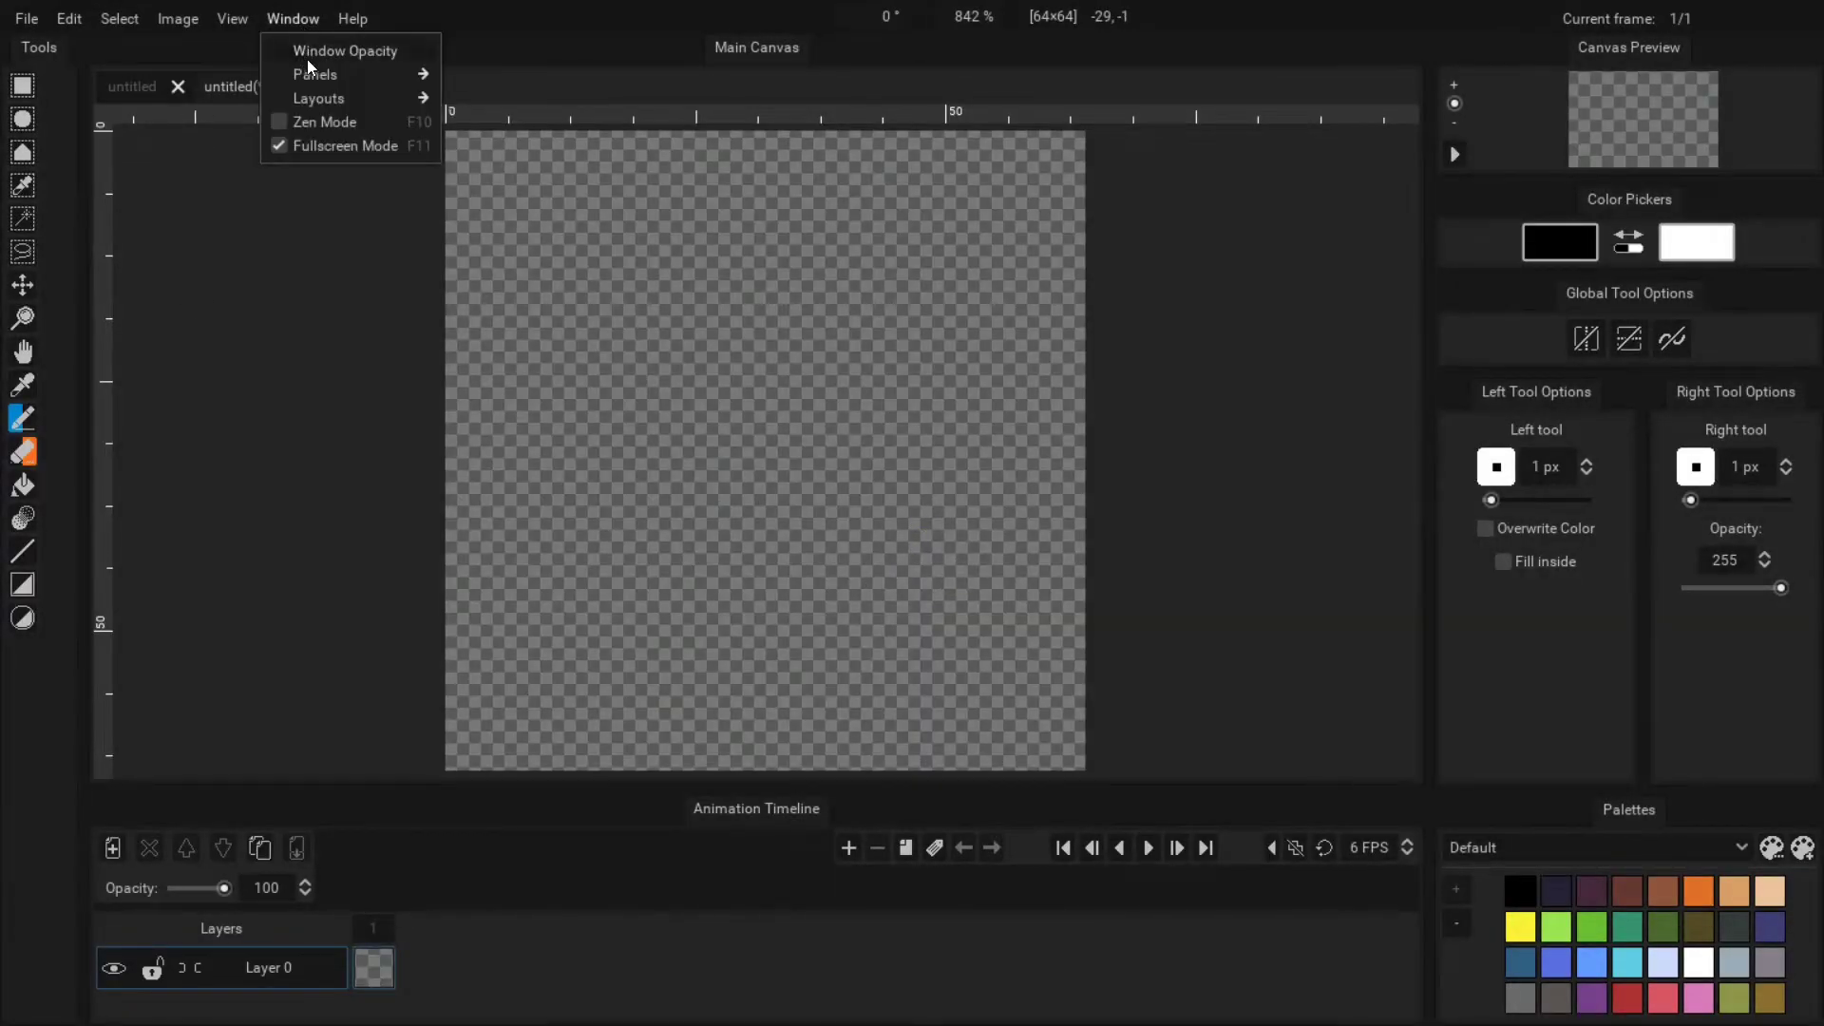
pyautogui.moveTo(353, 76)
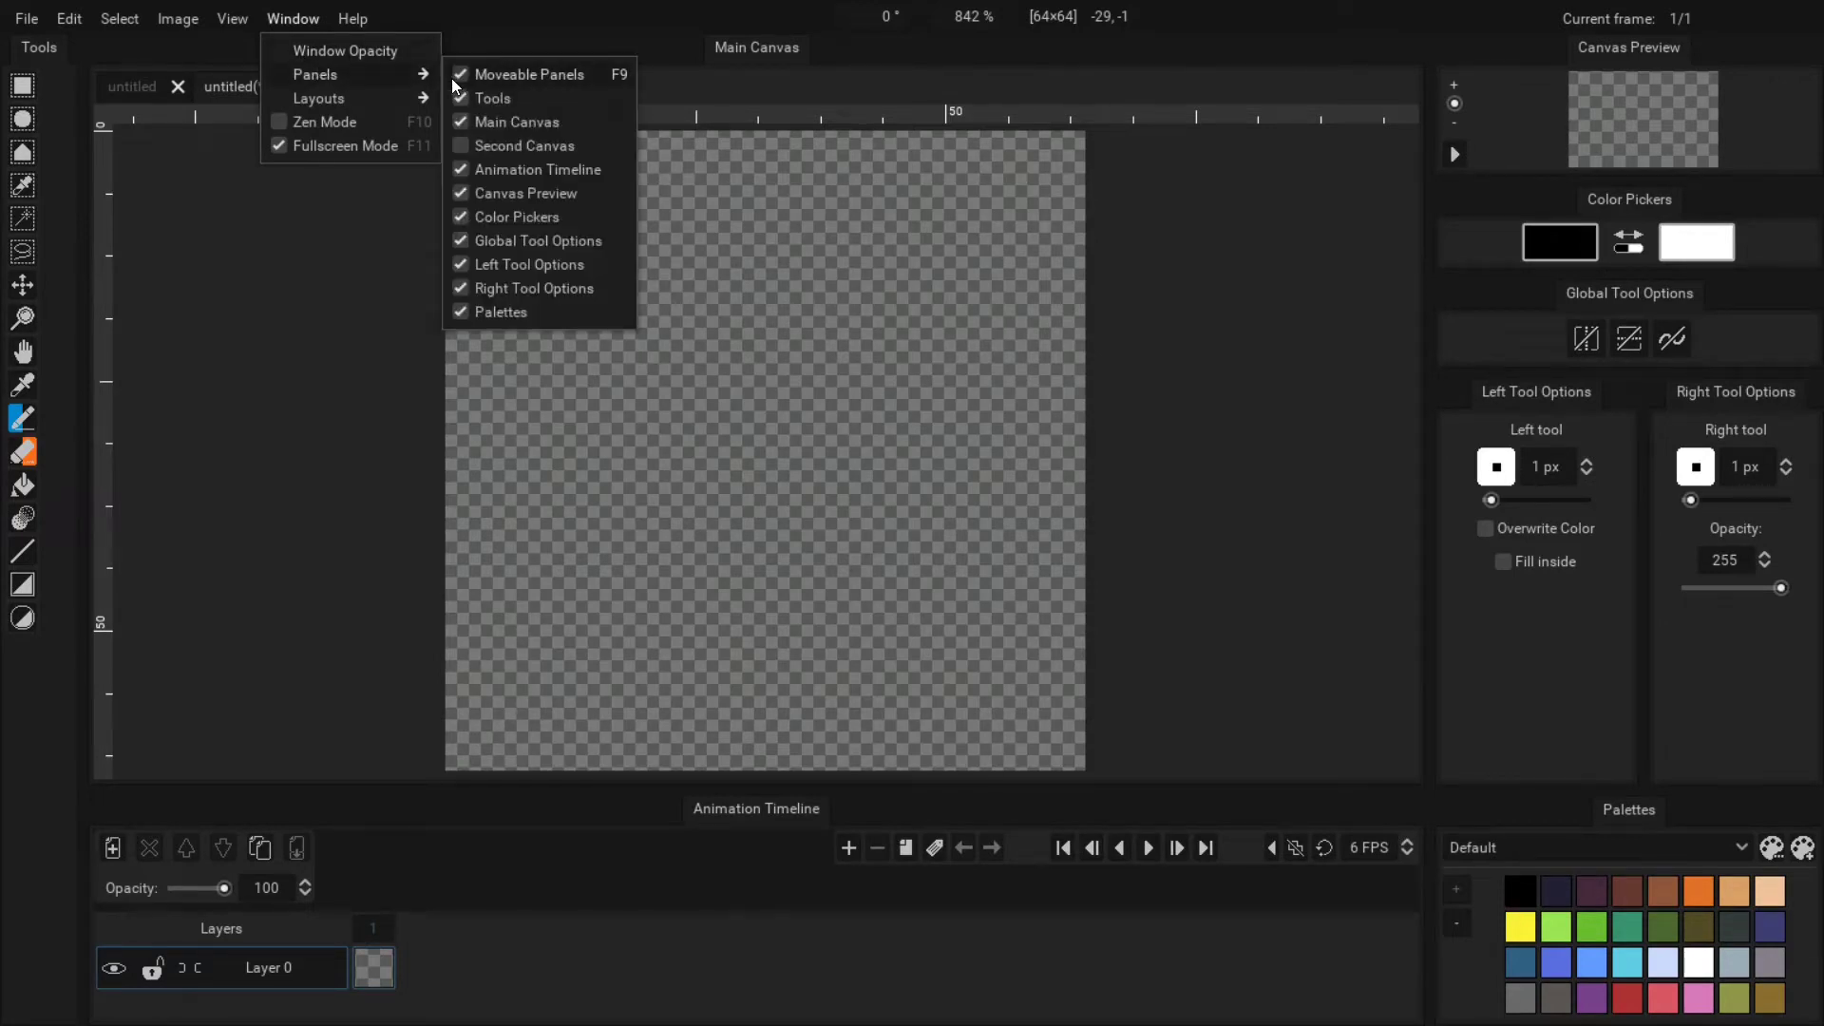
pyautogui.moveTo(396, 83)
pyautogui.click(356, 302)
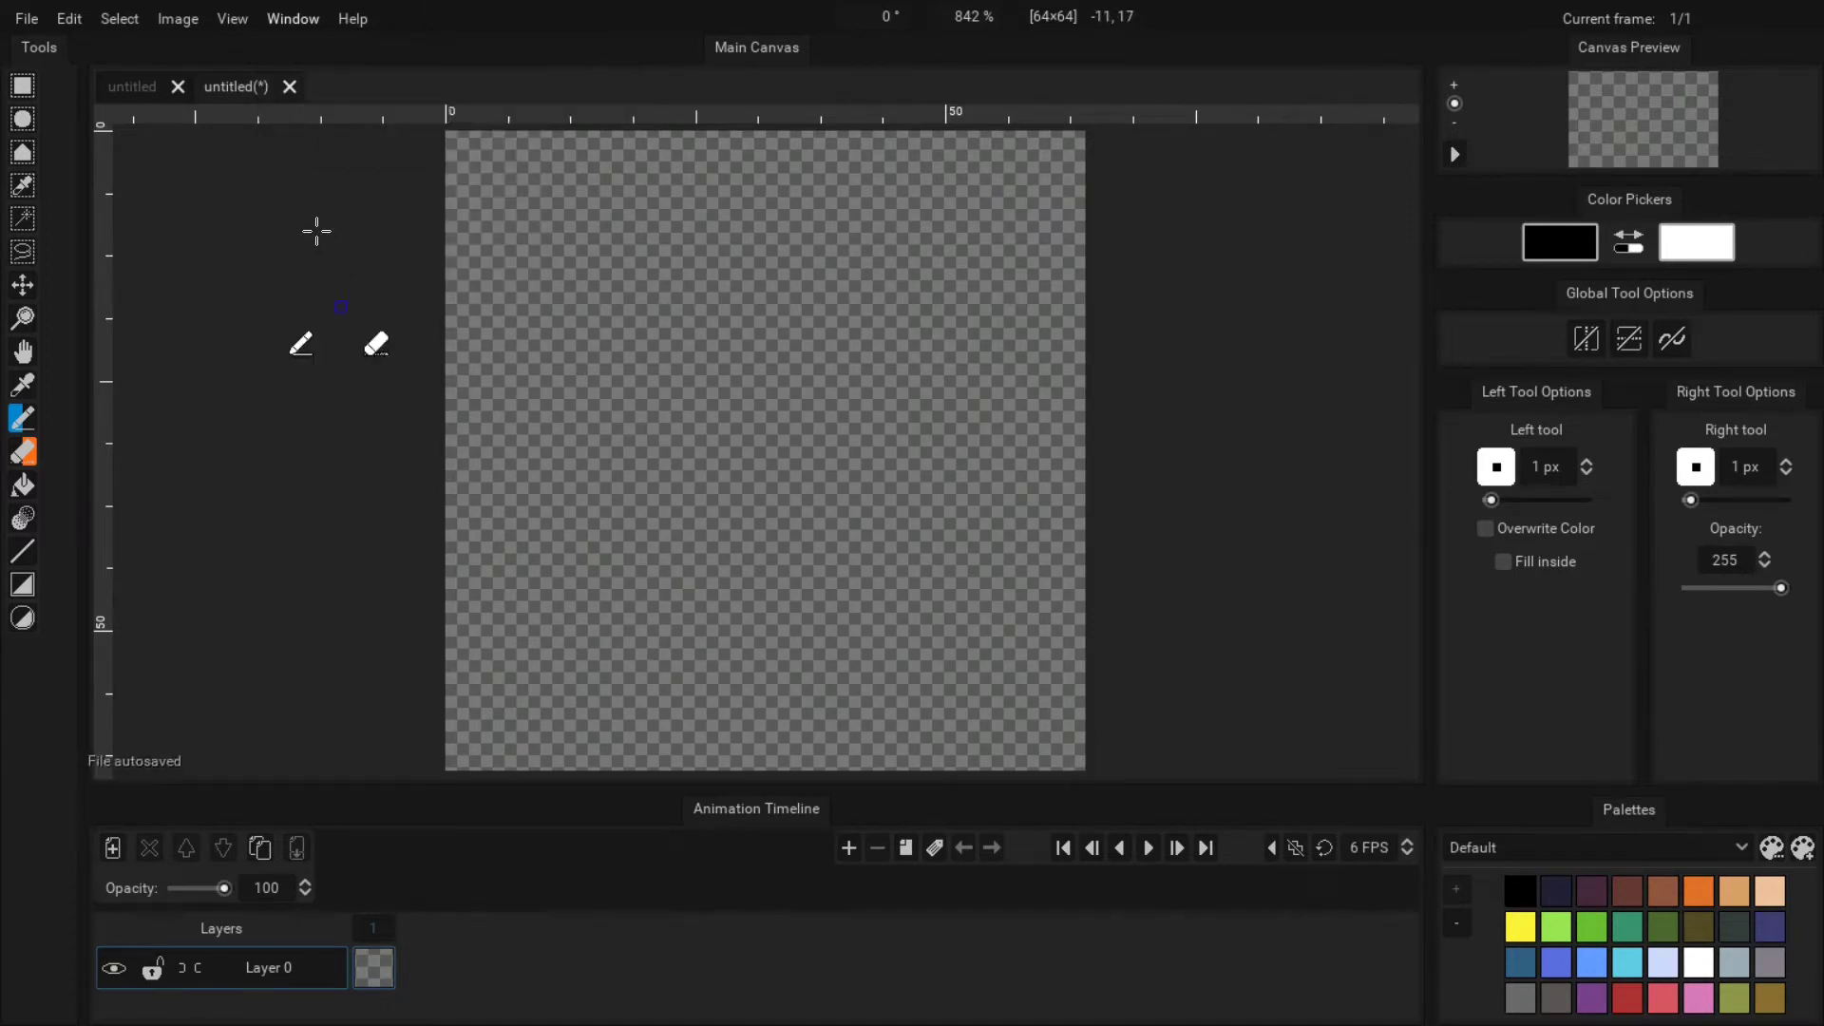
# Dock Tools left of the canvas, narrow it, and move Canvas Preview below Color Pickers.
pyautogui.moveTo(33, 47); pyautogui.dragTo(203, 196)
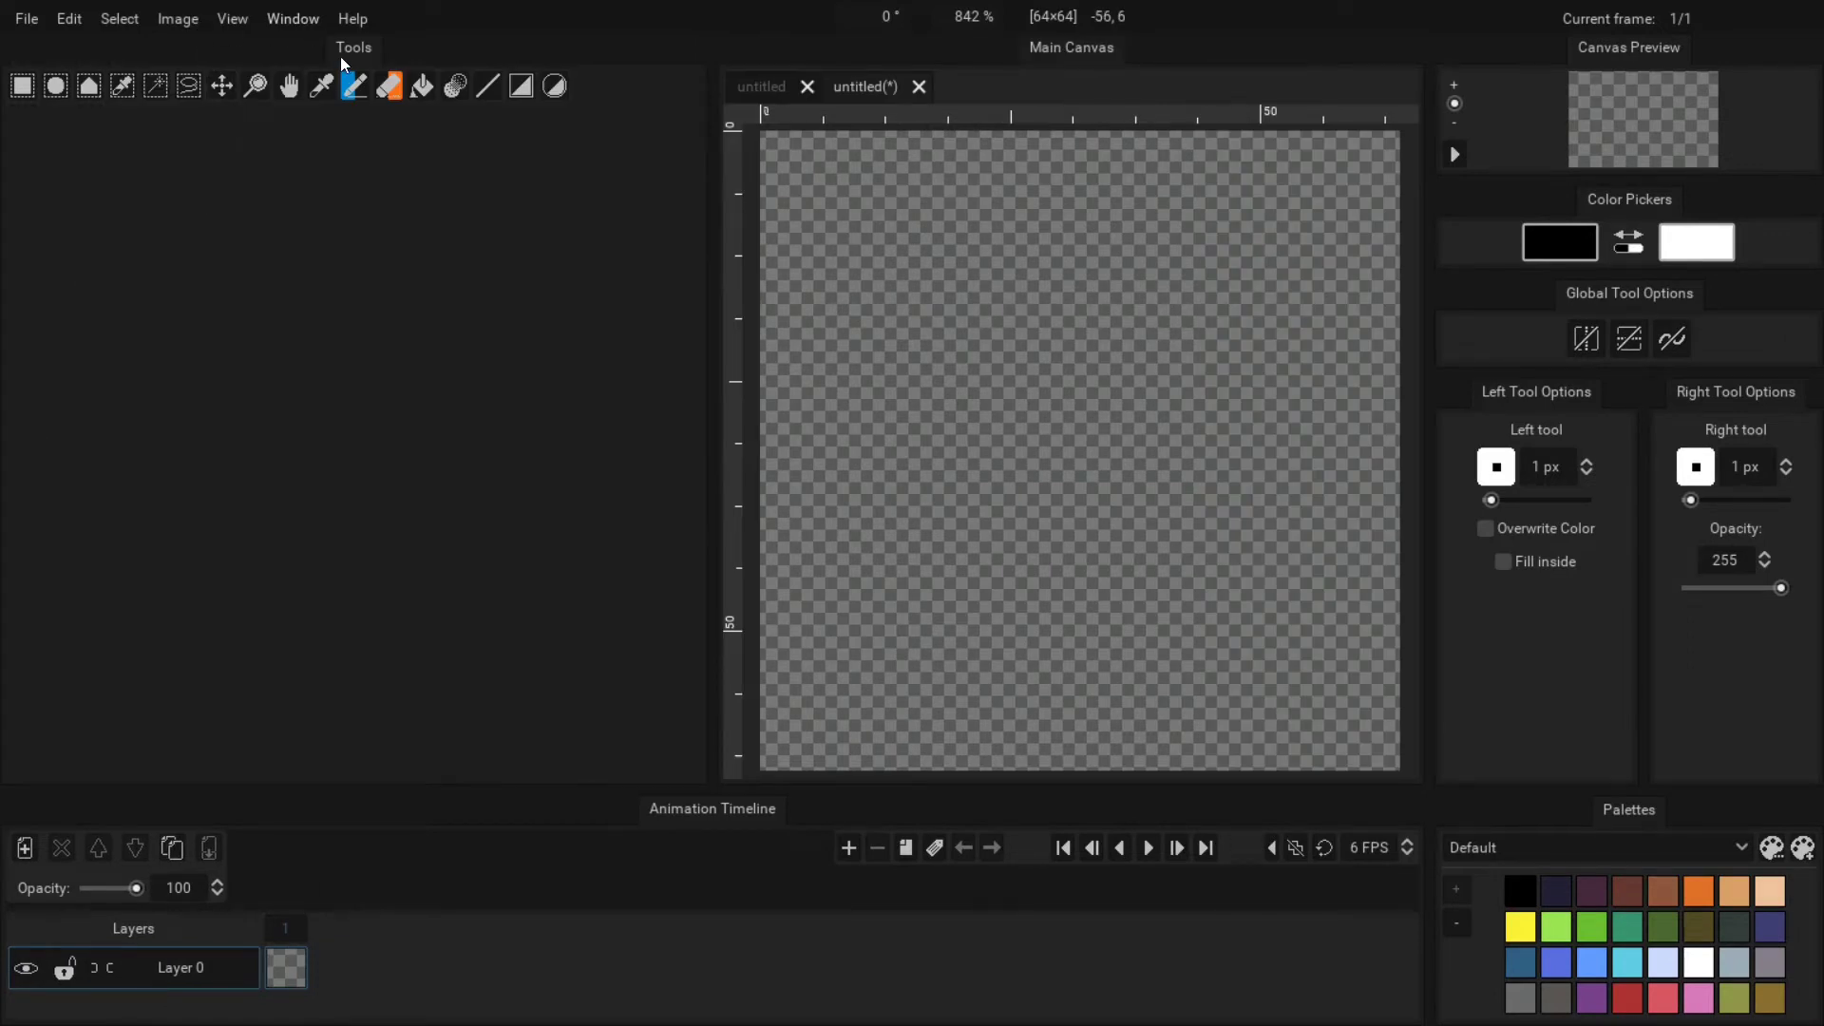
pyautogui.moveTo(351, 72); pyautogui.dragTo(1300, 398)
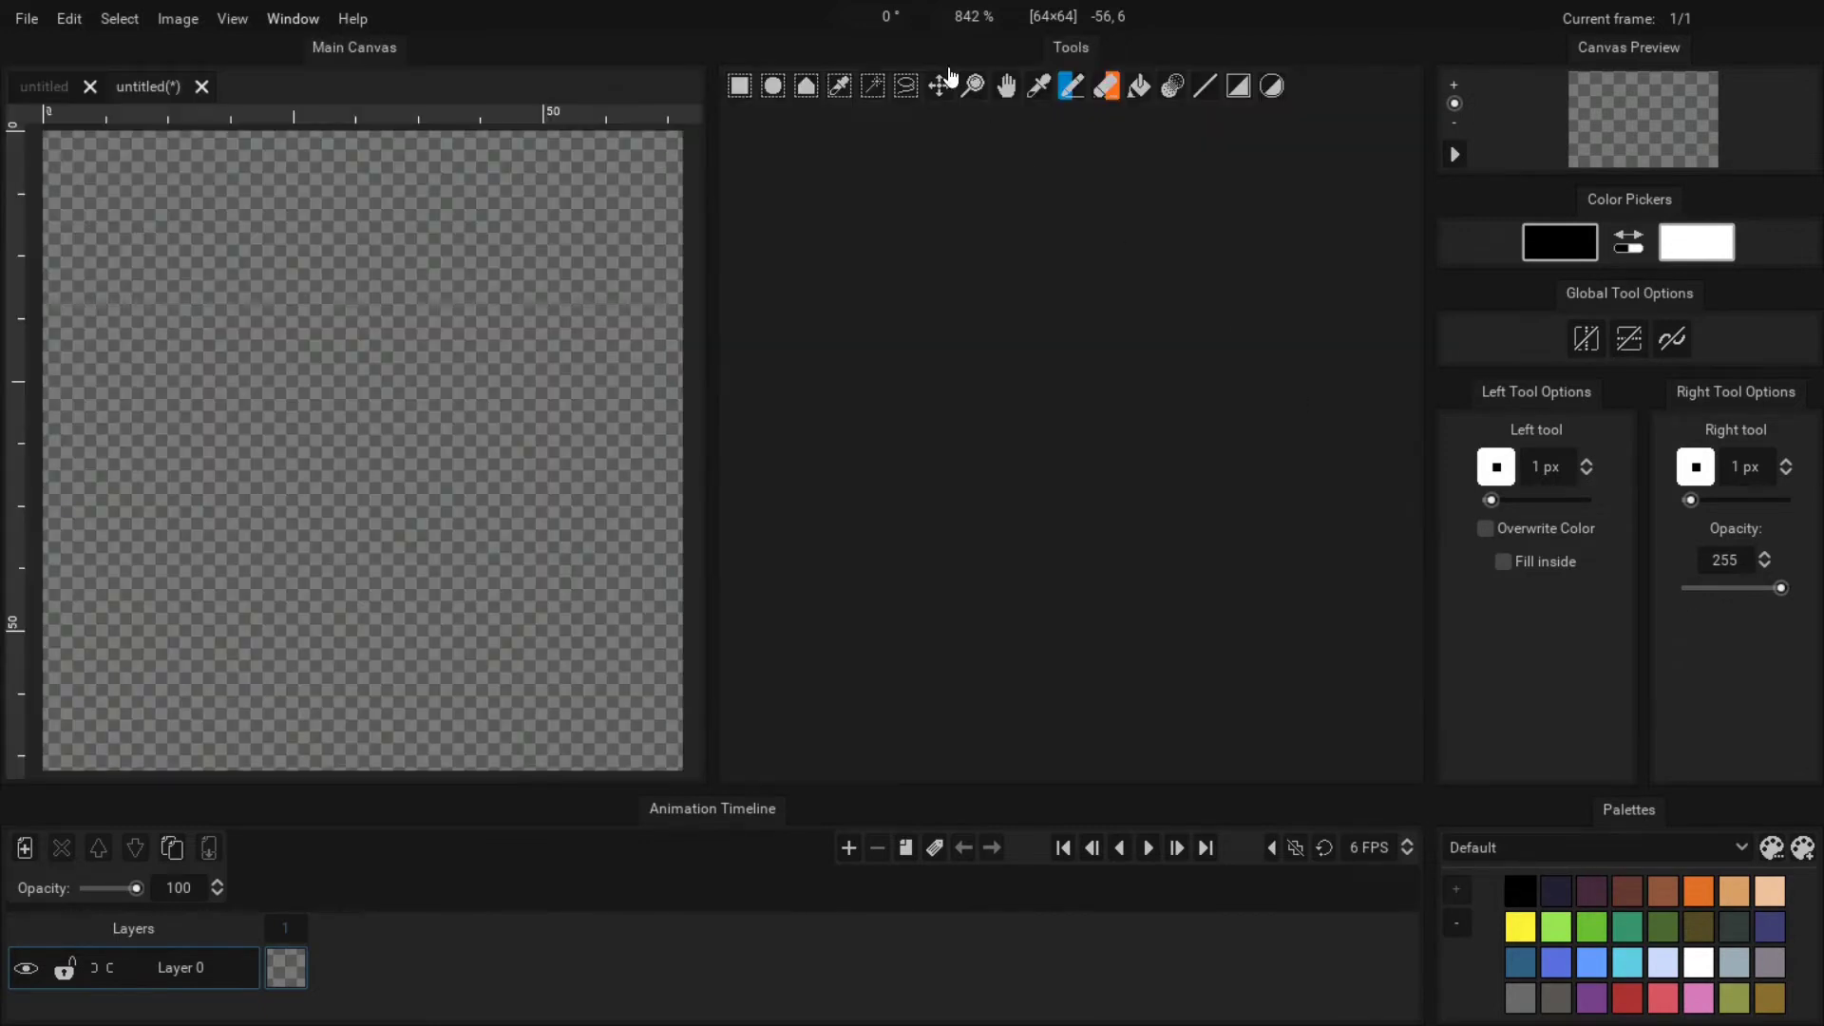
pyautogui.moveTo(1046, 107); pyautogui.dragTo(855, 506)
pyautogui.moveTo(1121, 503); pyautogui.dragTo(452, 425)
pyautogui.moveTo(1066, 53); pyautogui.dragTo(255, 268)
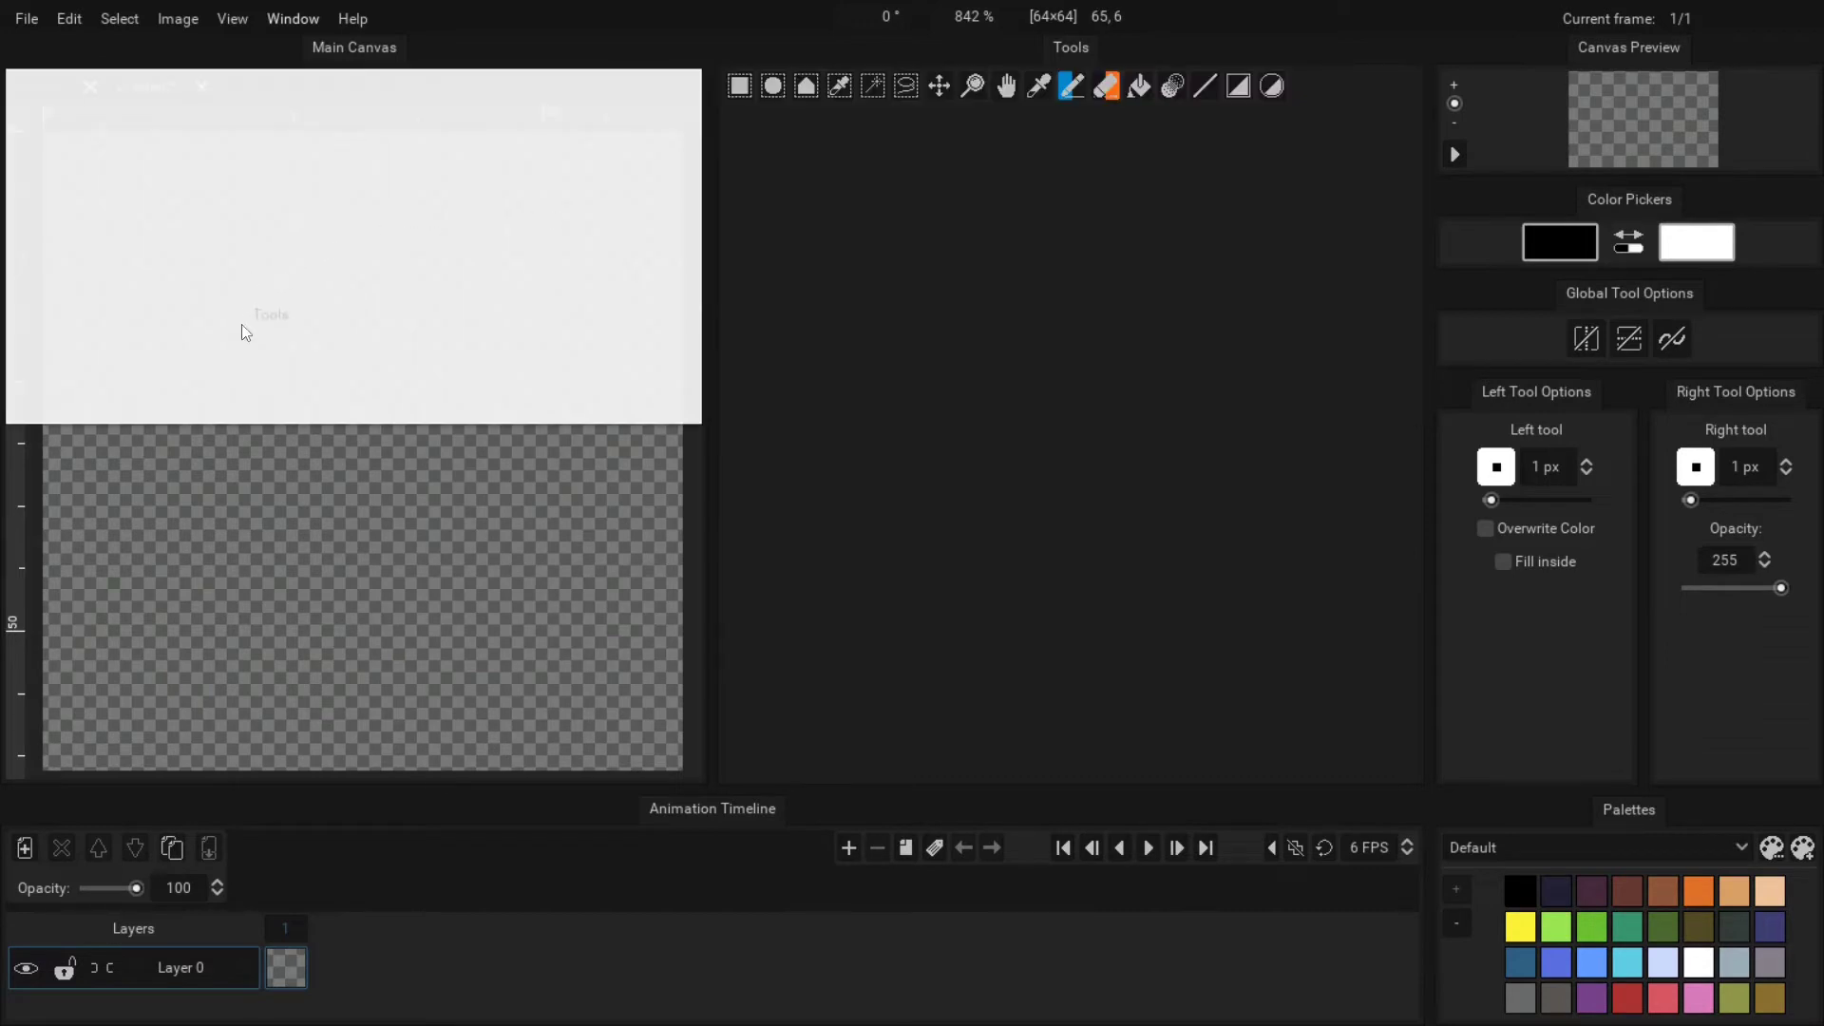
pyautogui.moveTo(245, 331); pyautogui.dragTo(245, 354)
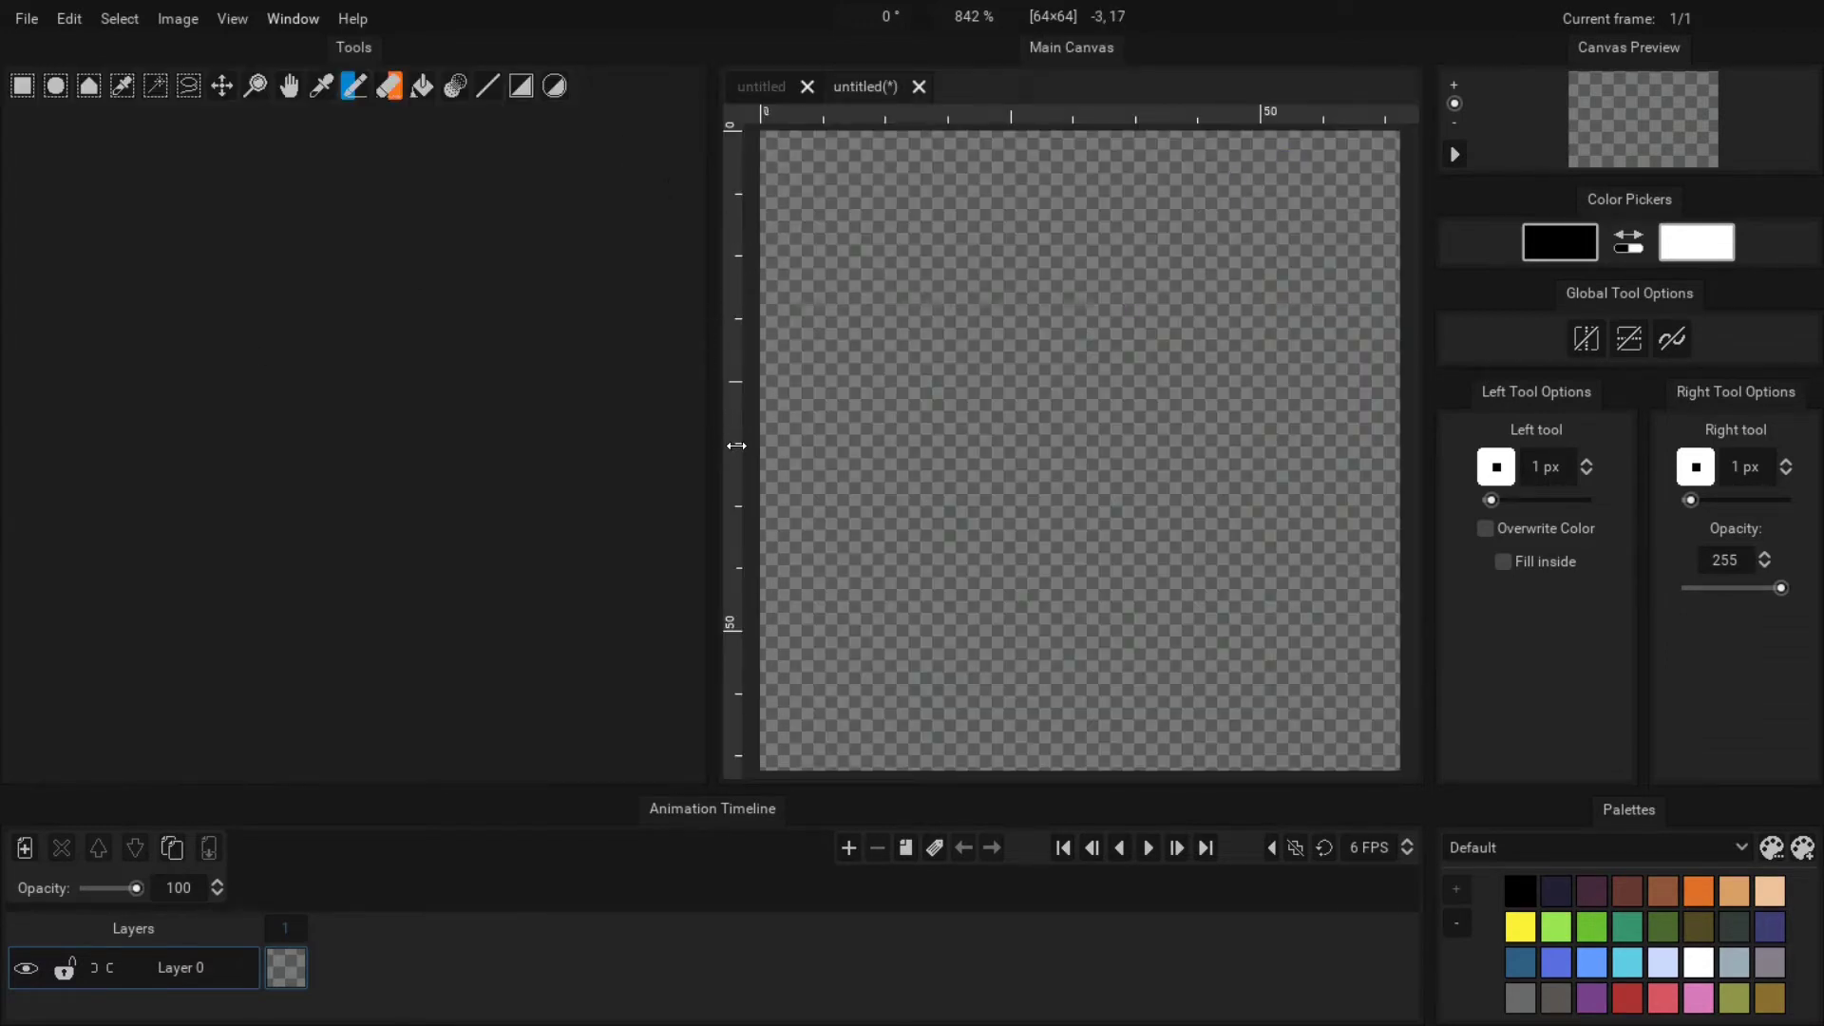
pyautogui.moveTo(712, 425); pyautogui.dragTo(106, 407)
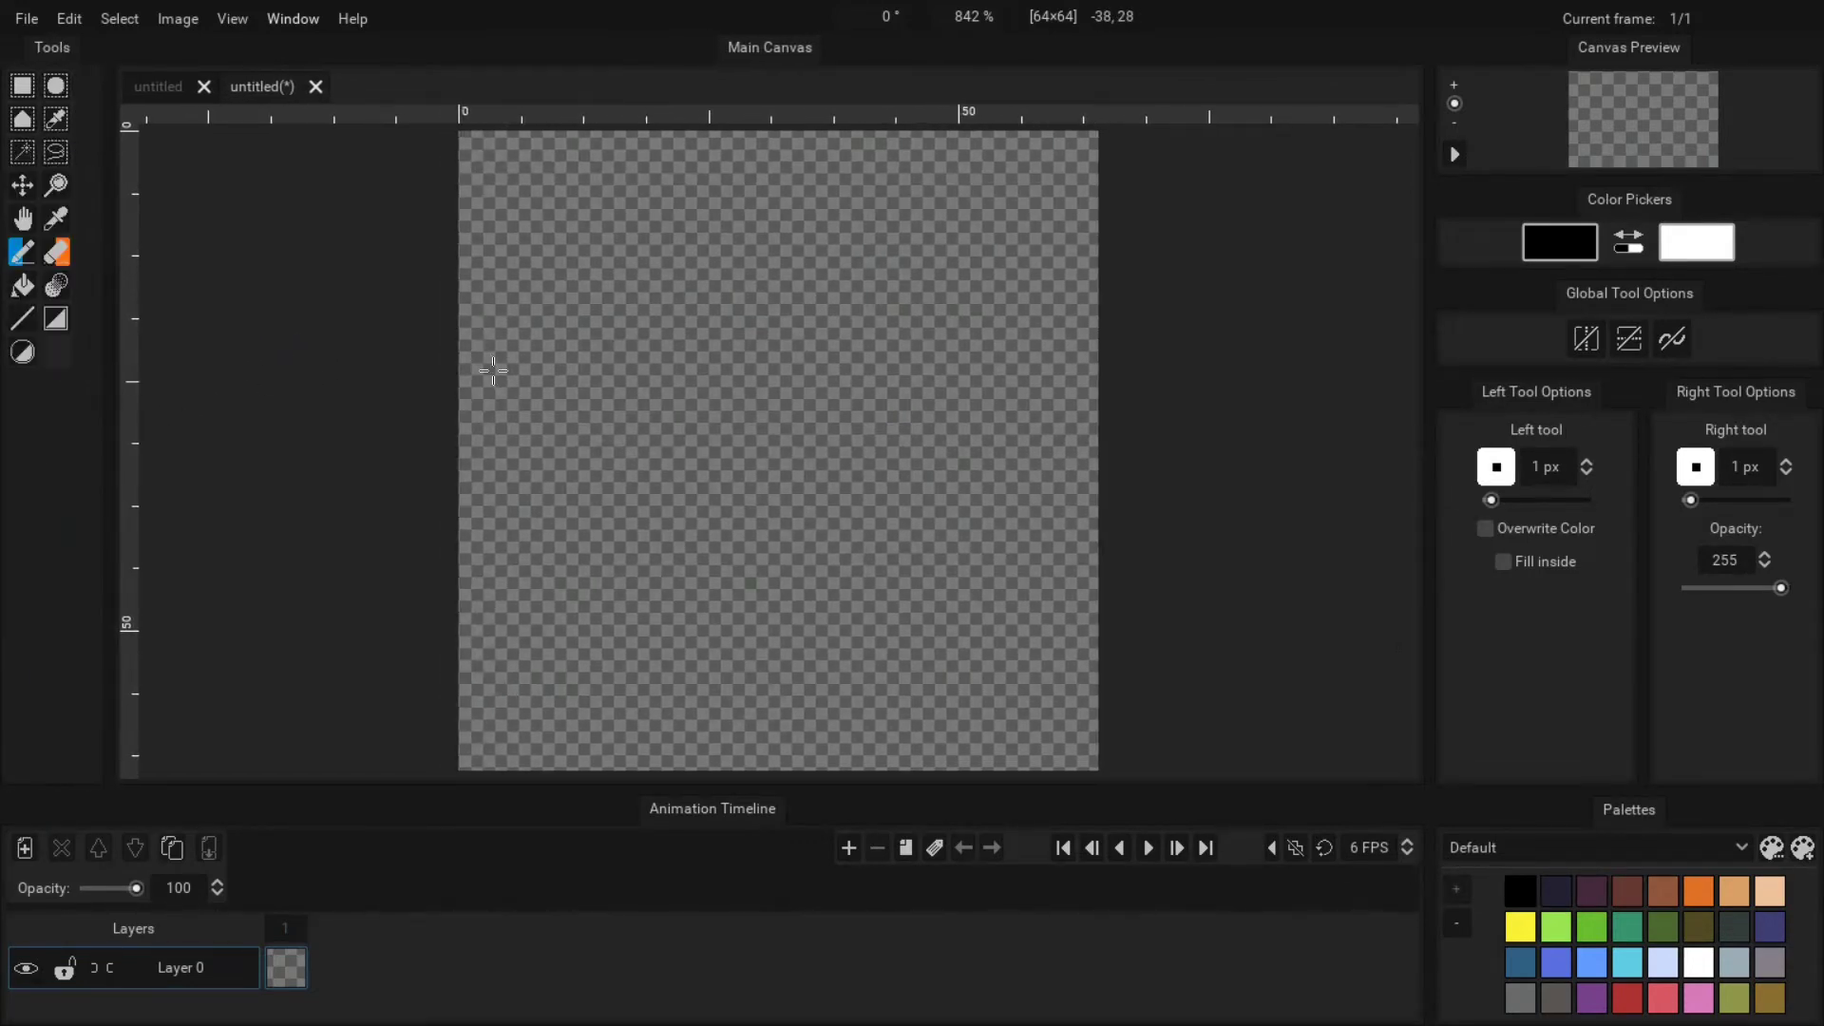
pyautogui.moveTo(1600, 53); pyautogui.dragTo(1584, 362)
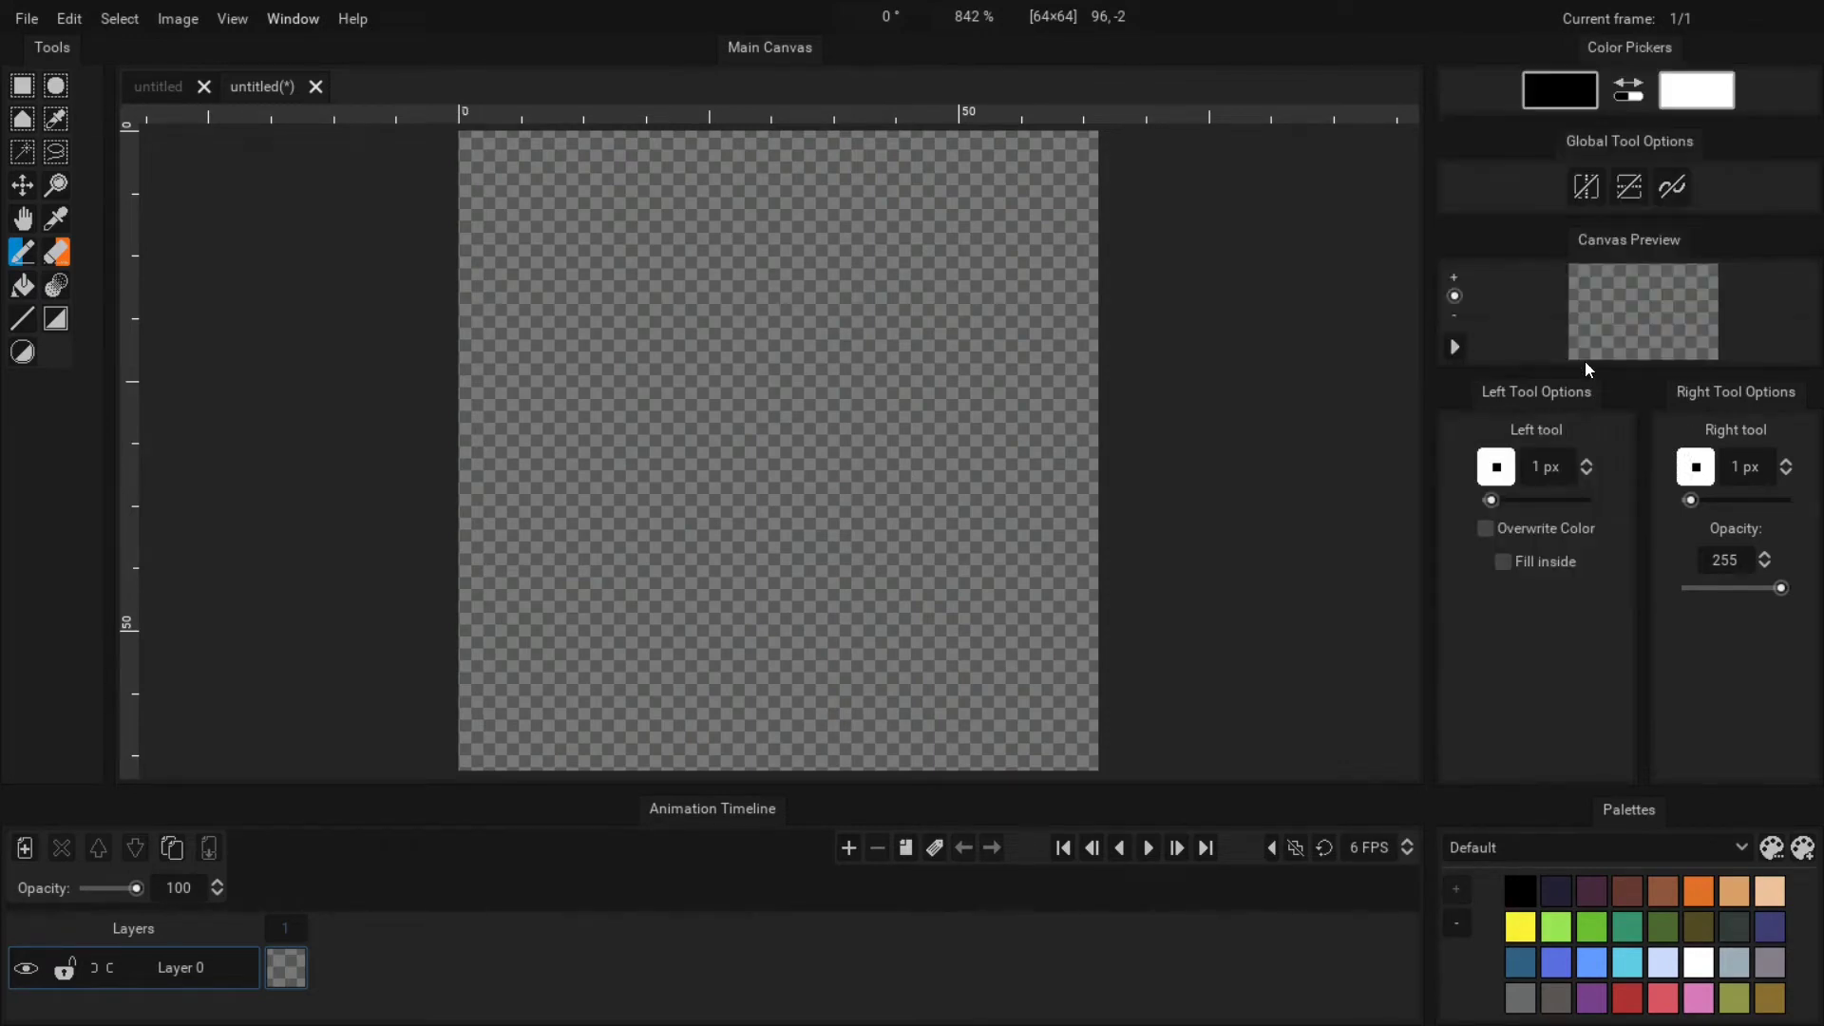
pyautogui.moveTo(1590, 245); pyautogui.dragTo(1617, 83)
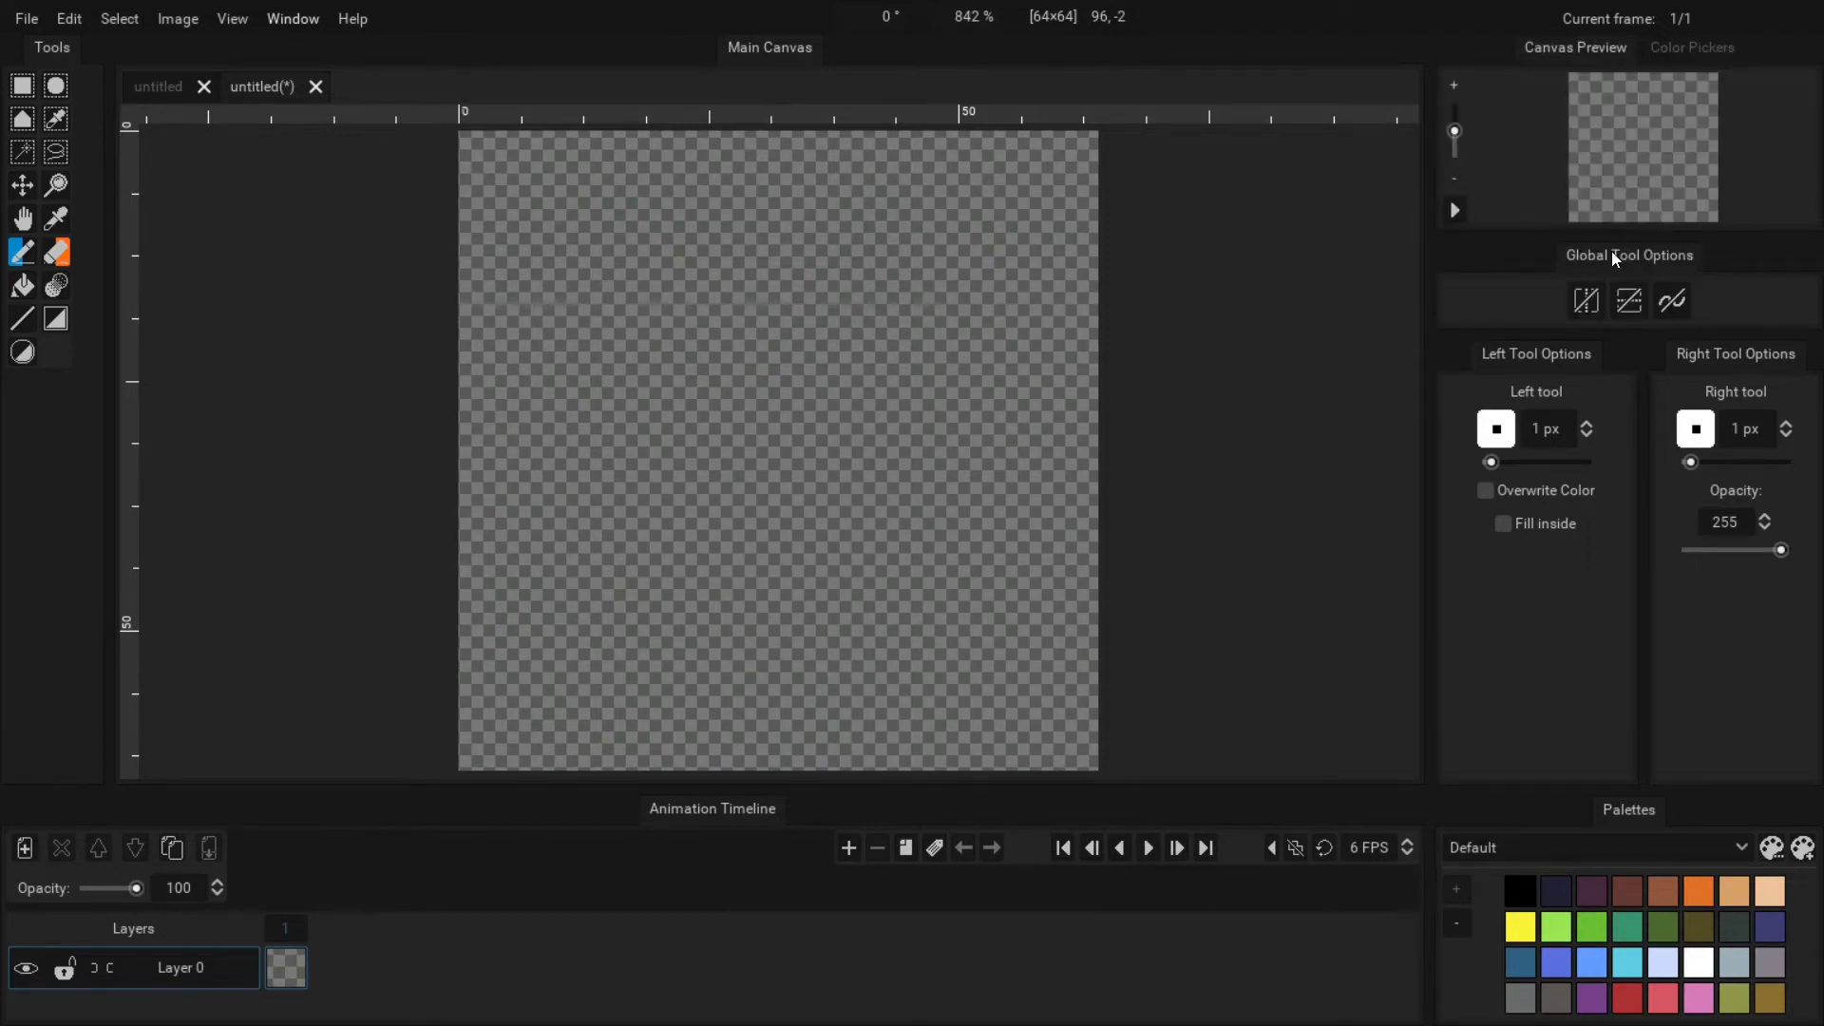
pyautogui.click(1673, 42)
pyautogui.click(1603, 40)
pyautogui.click(1664, 48)
pyautogui.moveTo(1667, 48); pyautogui.dragTo(1695, 91)
pyautogui.moveTo(1628, 140); pyautogui.dragTo(1667, 83)
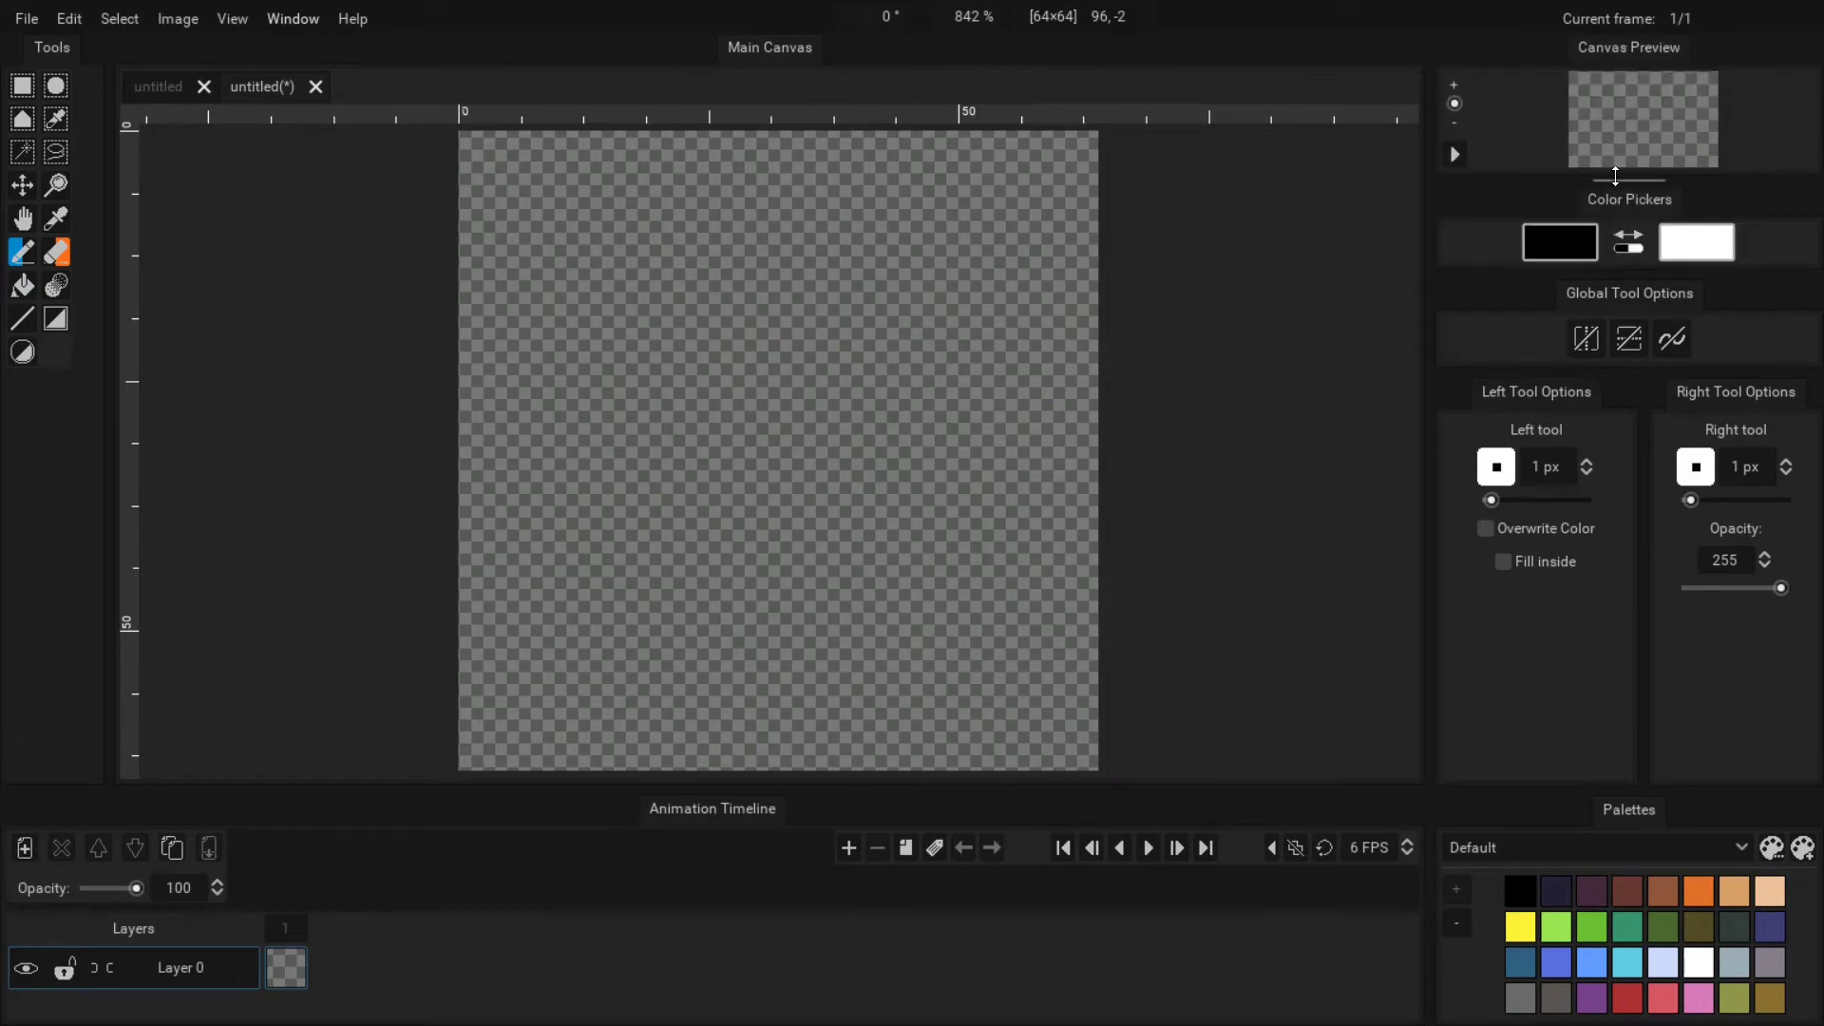
pyautogui.moveTo(1616, 197); pyautogui.dragTo(1698, 50)
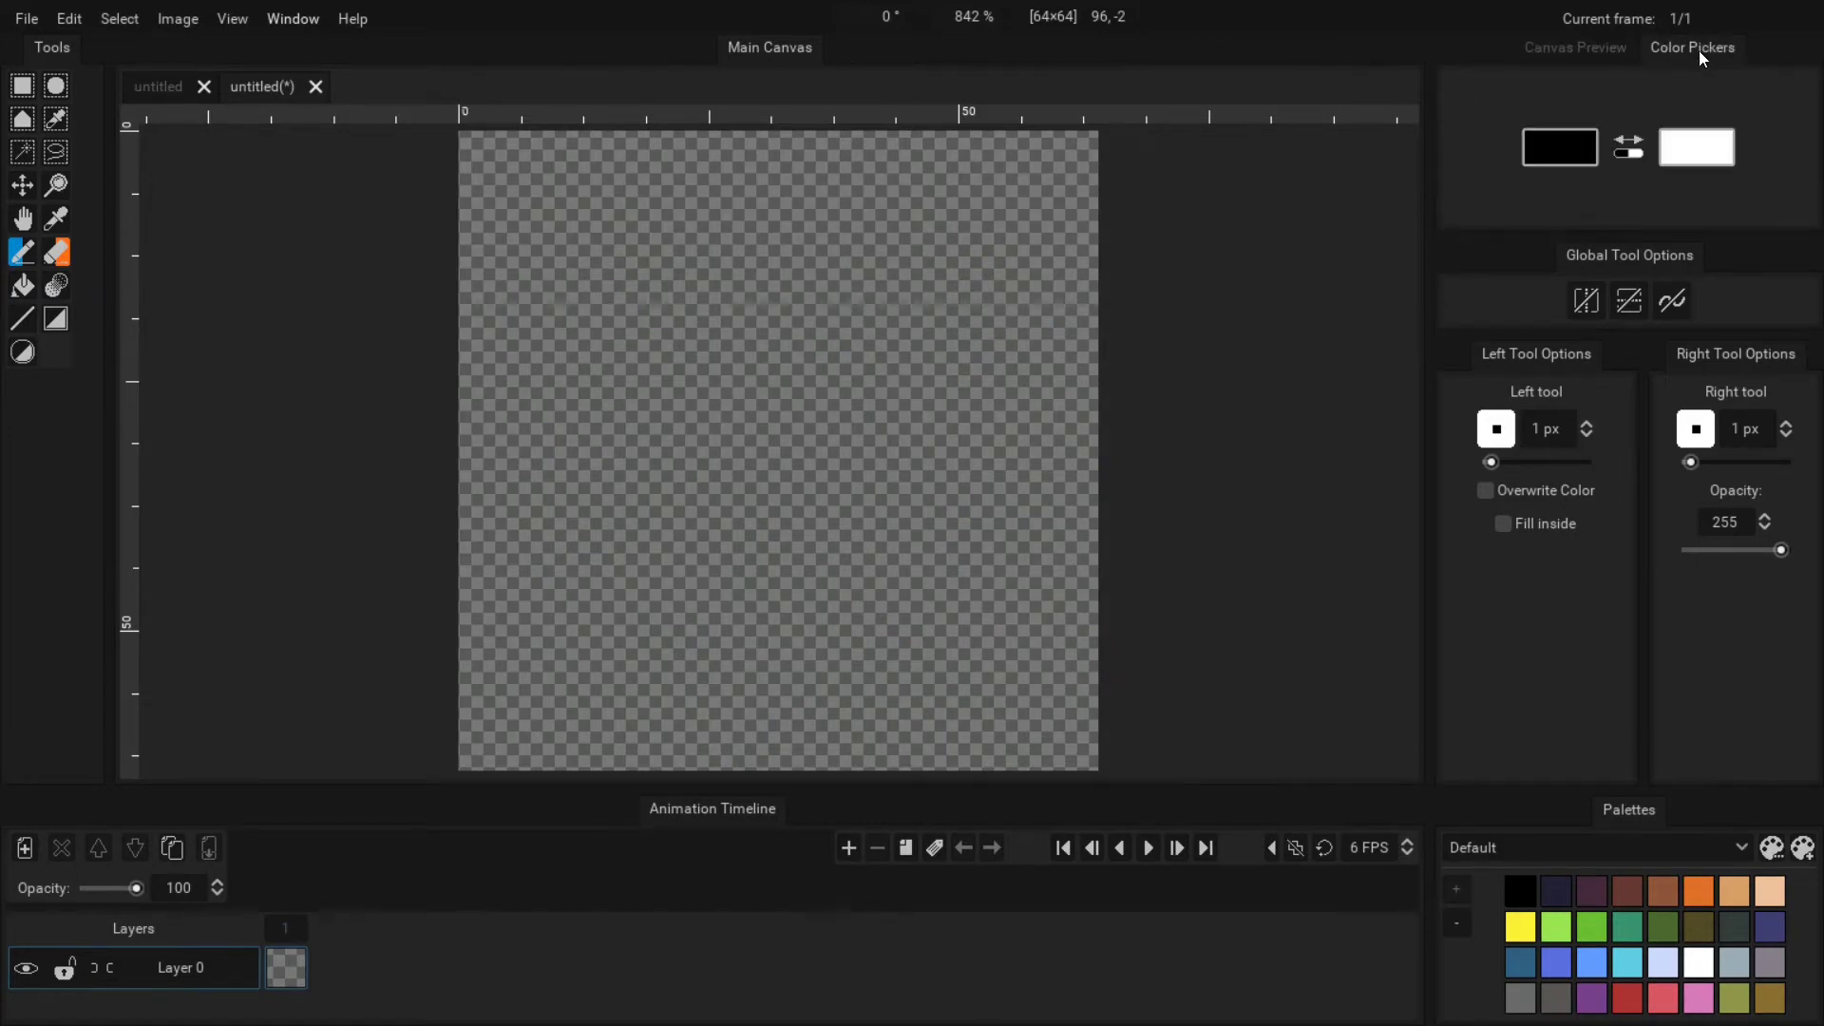
pyautogui.click(1596, 50)
pyautogui.click(1690, 46)
pyautogui.moveTo(1654, 100); pyautogui.dragTo(1642, 209)
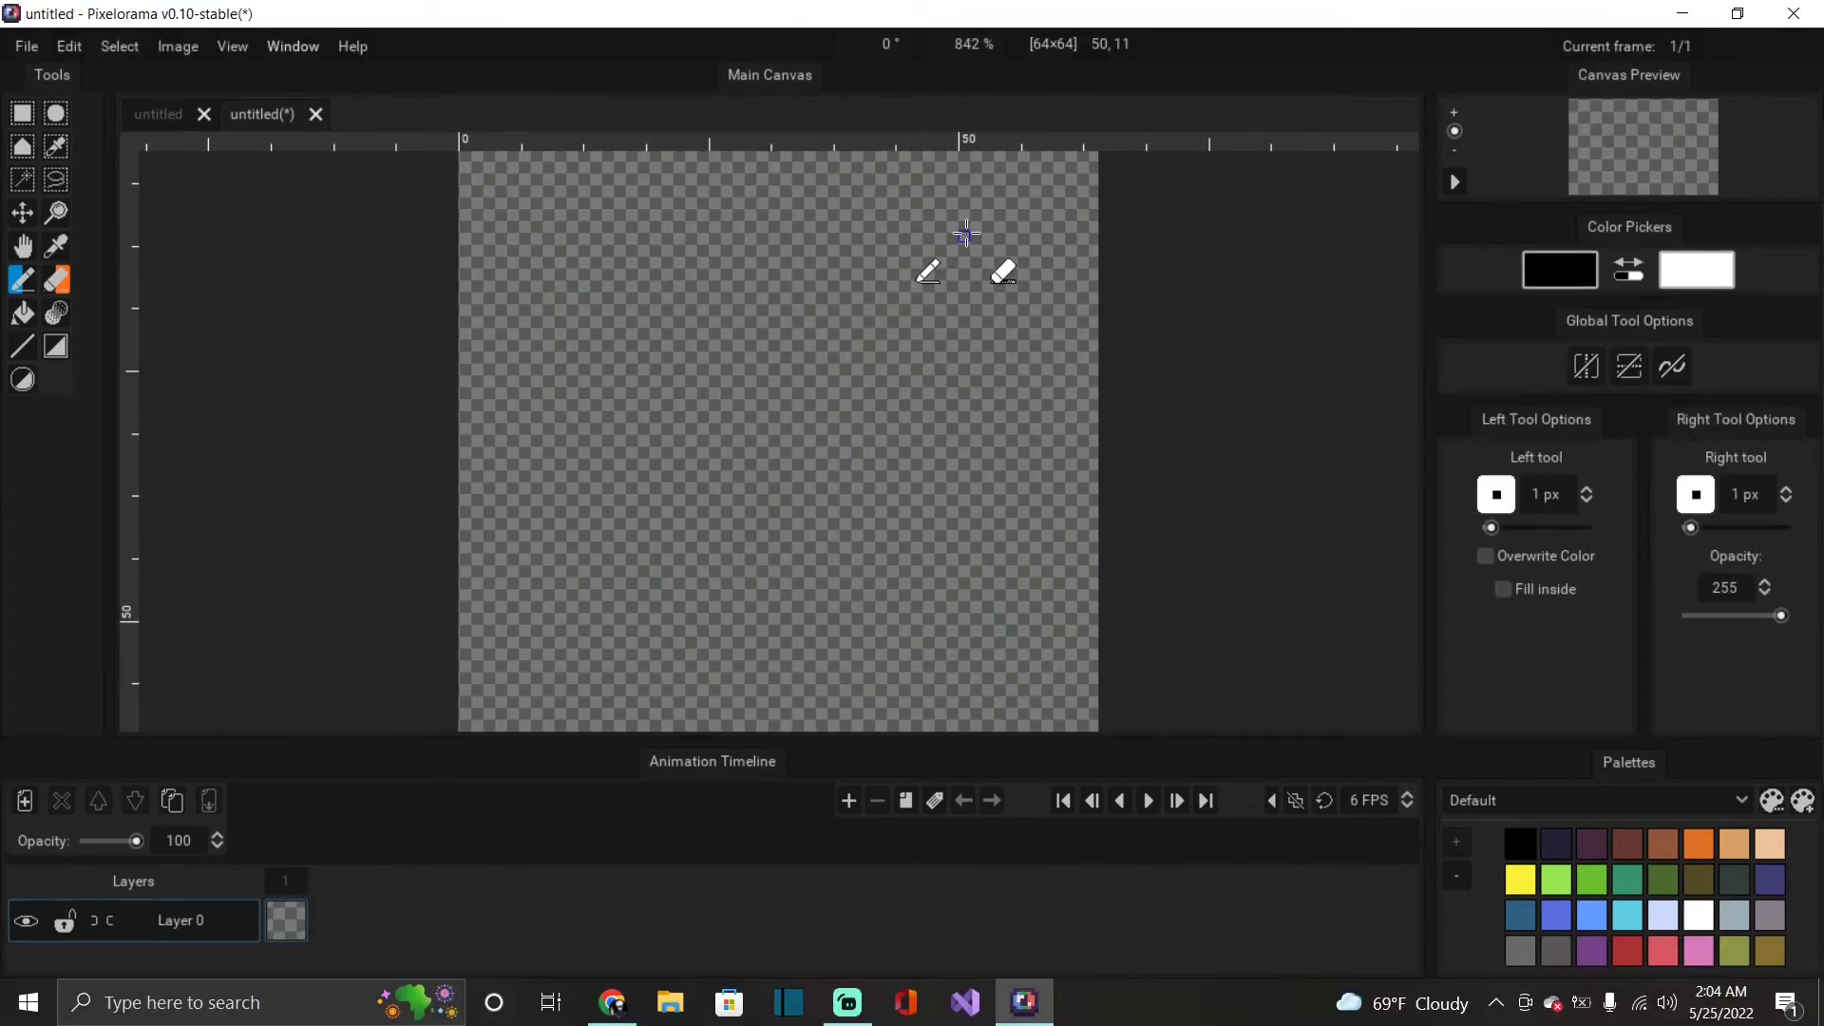
# Switch to Chrome and scroll the v0.10 devlog to its 'More changes include' list.
pyautogui.click(615, 1009)
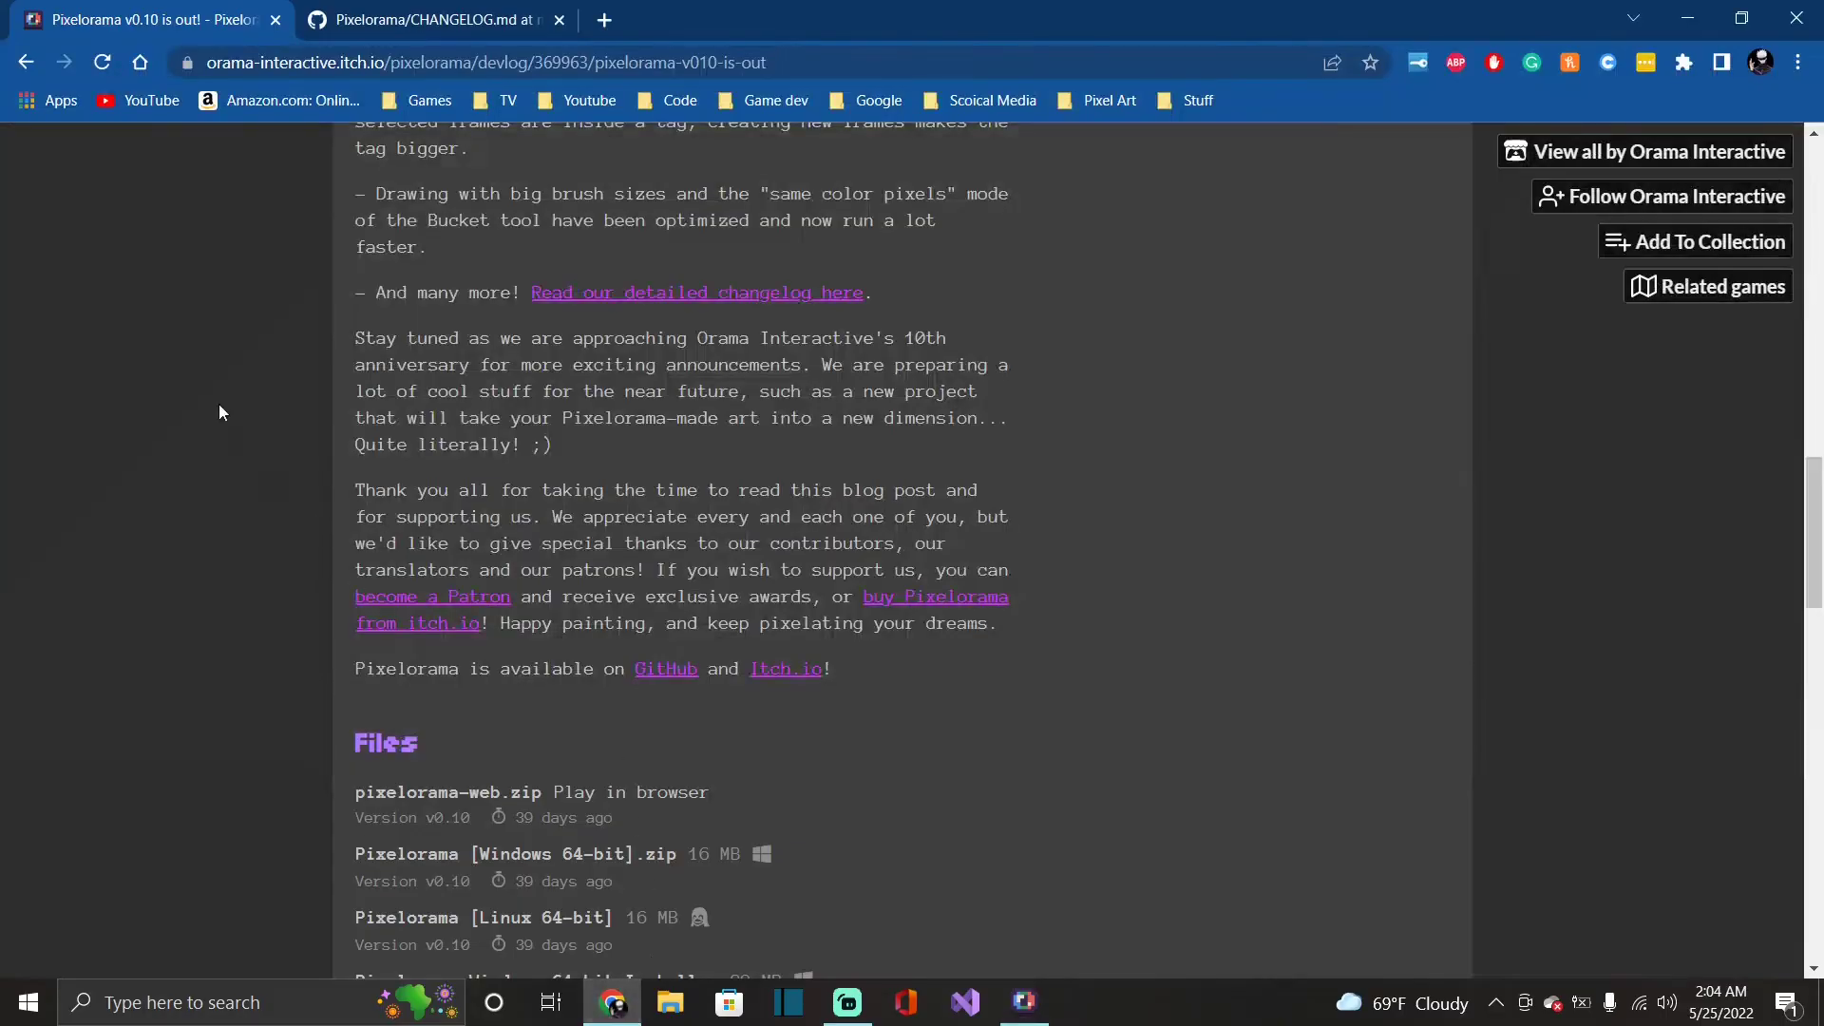
pyautogui.scroll(4, 546, 503)
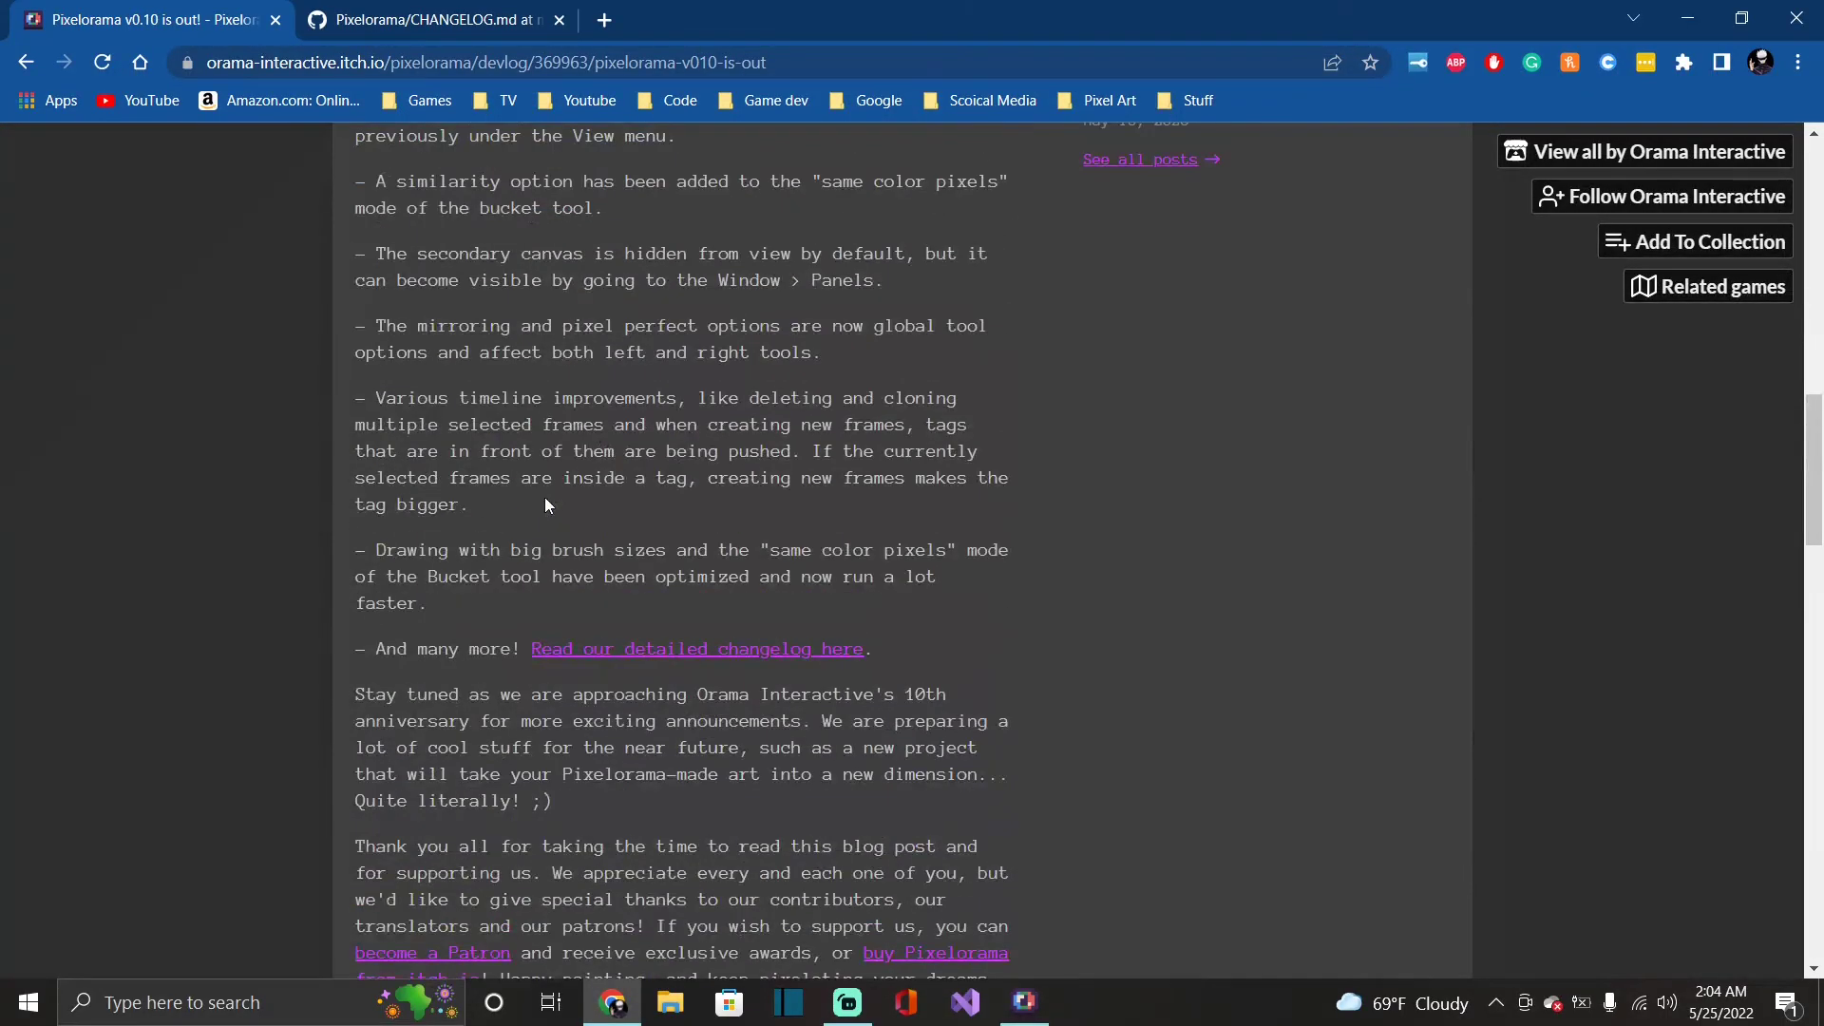
pyautogui.scroll(9, 544, 495)
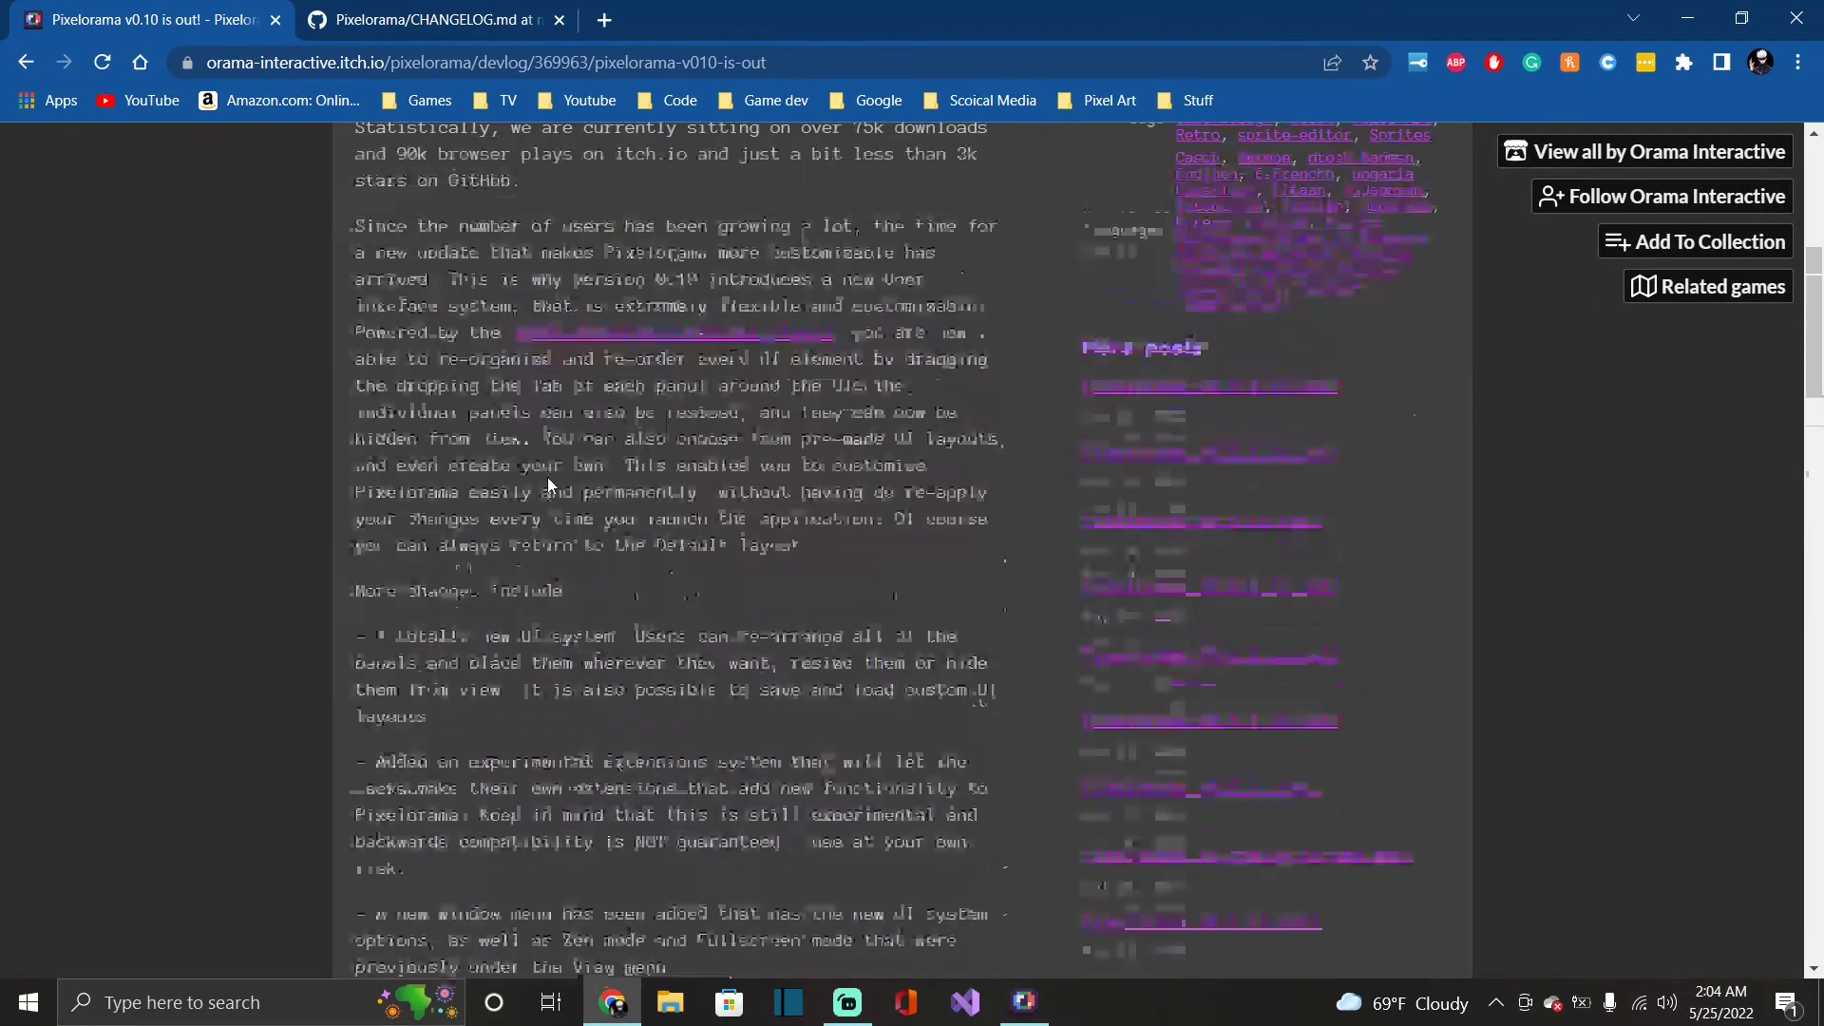
pyautogui.scroll(-5, 548, 485)
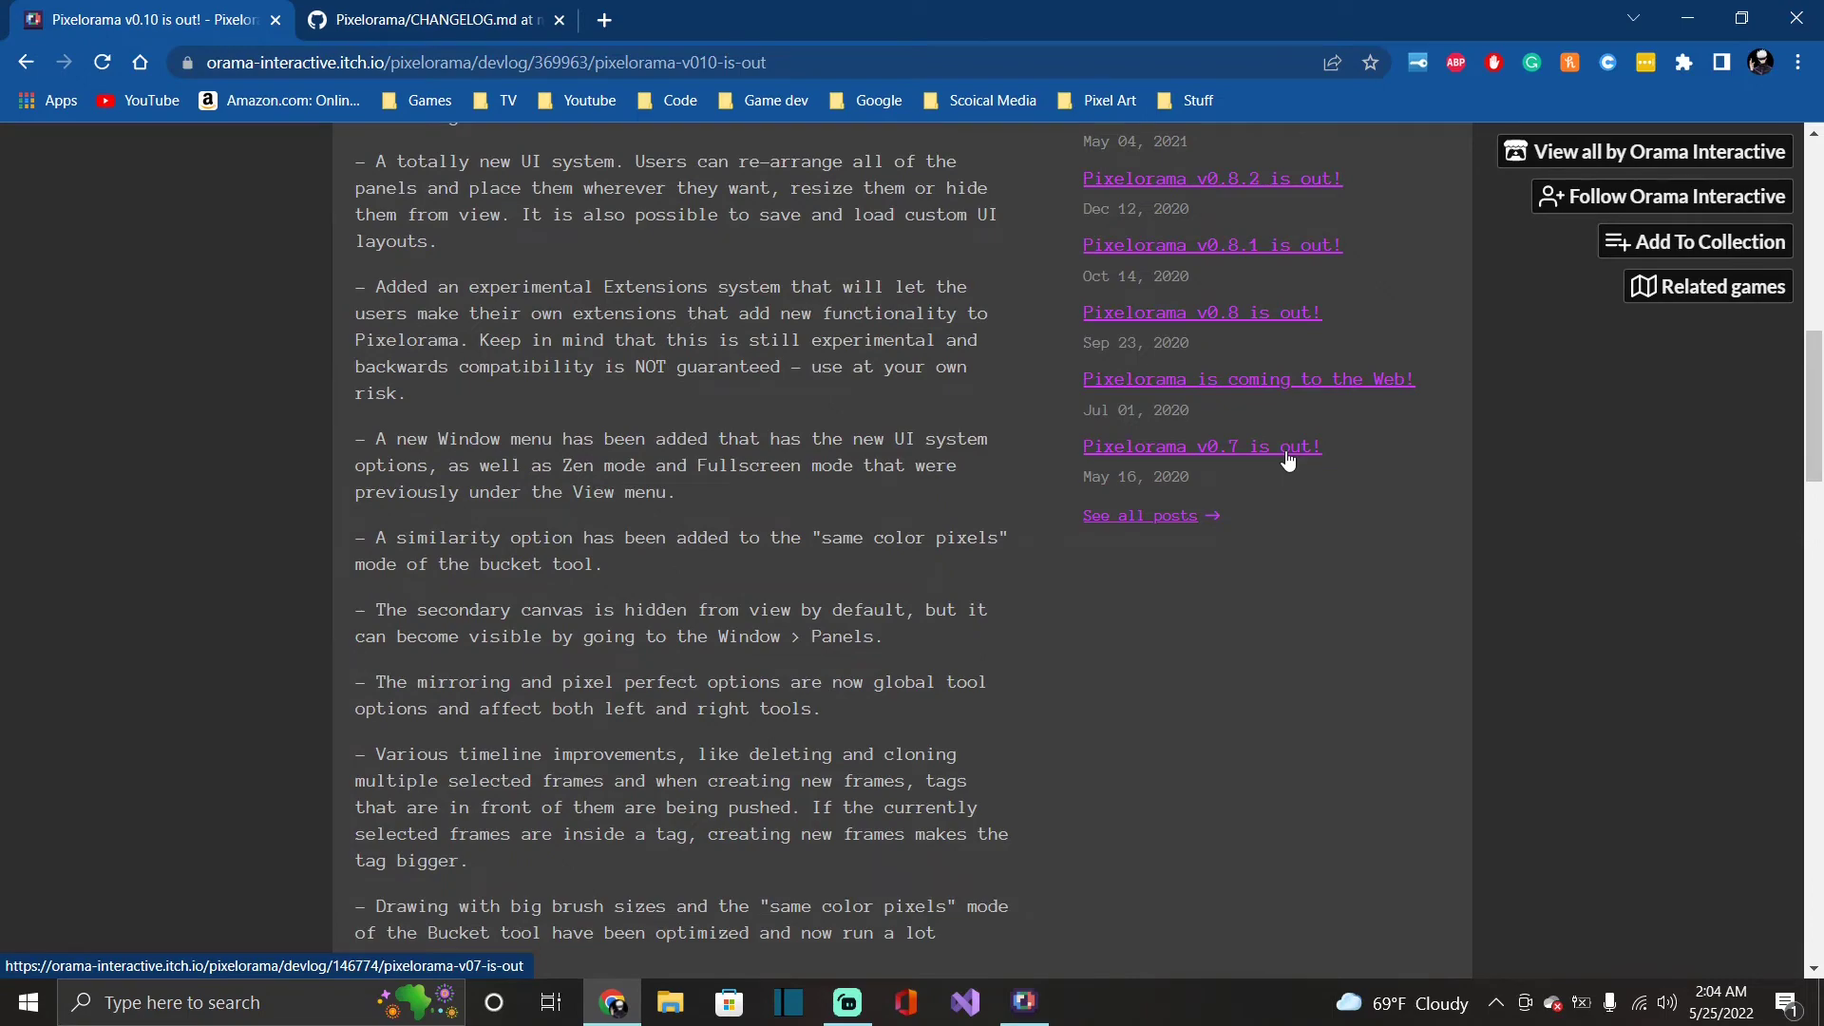
pyautogui.scroll(4, 1273, 458)
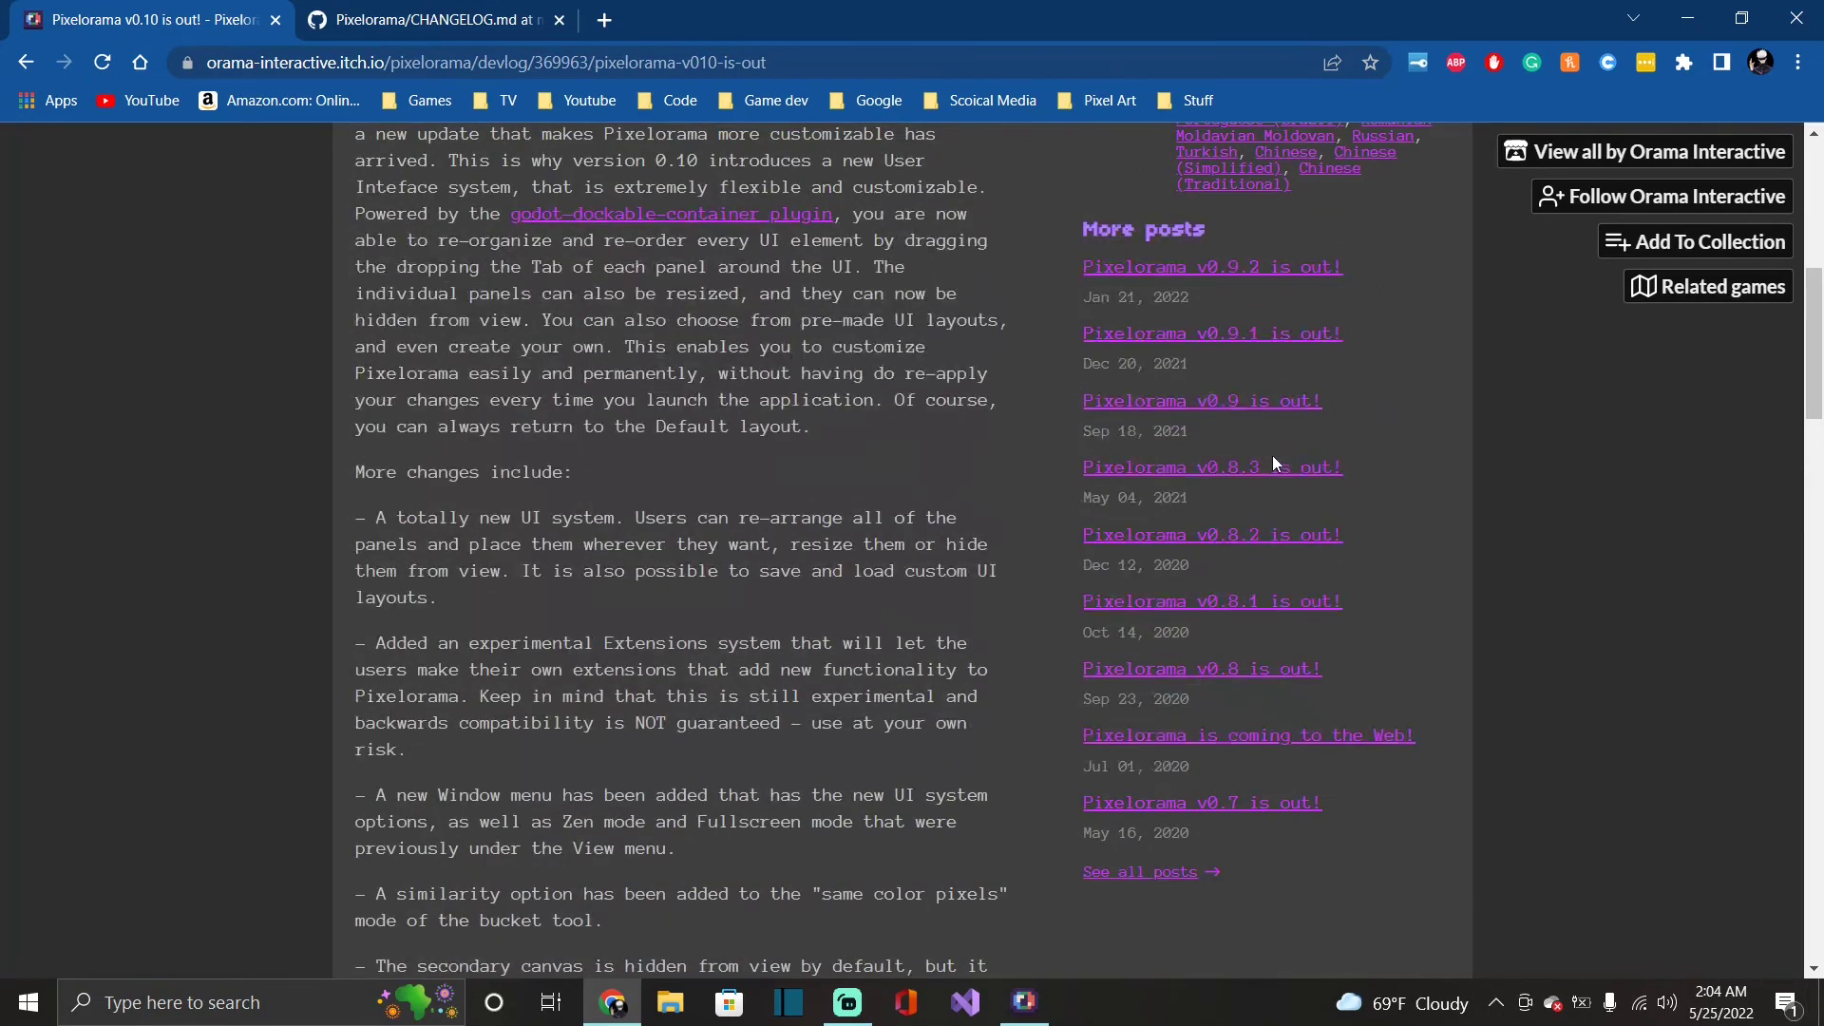
pyautogui.scroll(6, 1273, 454)
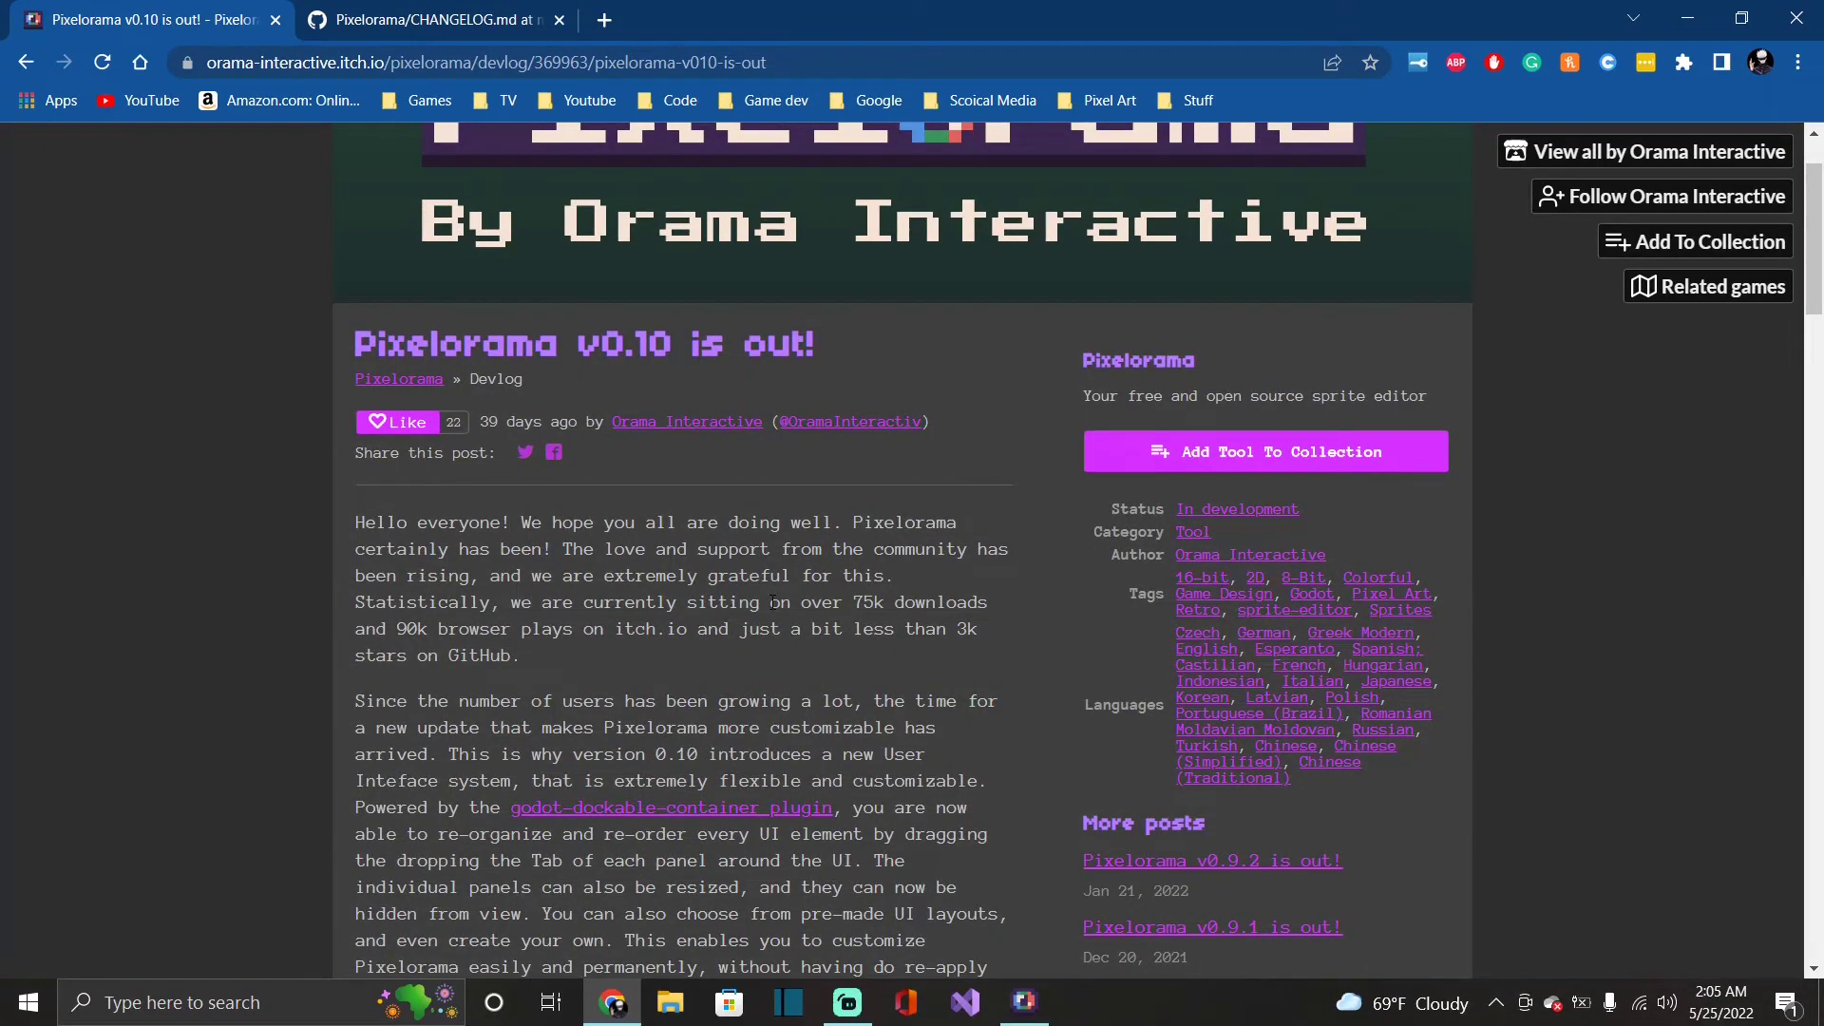
pyautogui.scroll(-6, 568, 458)
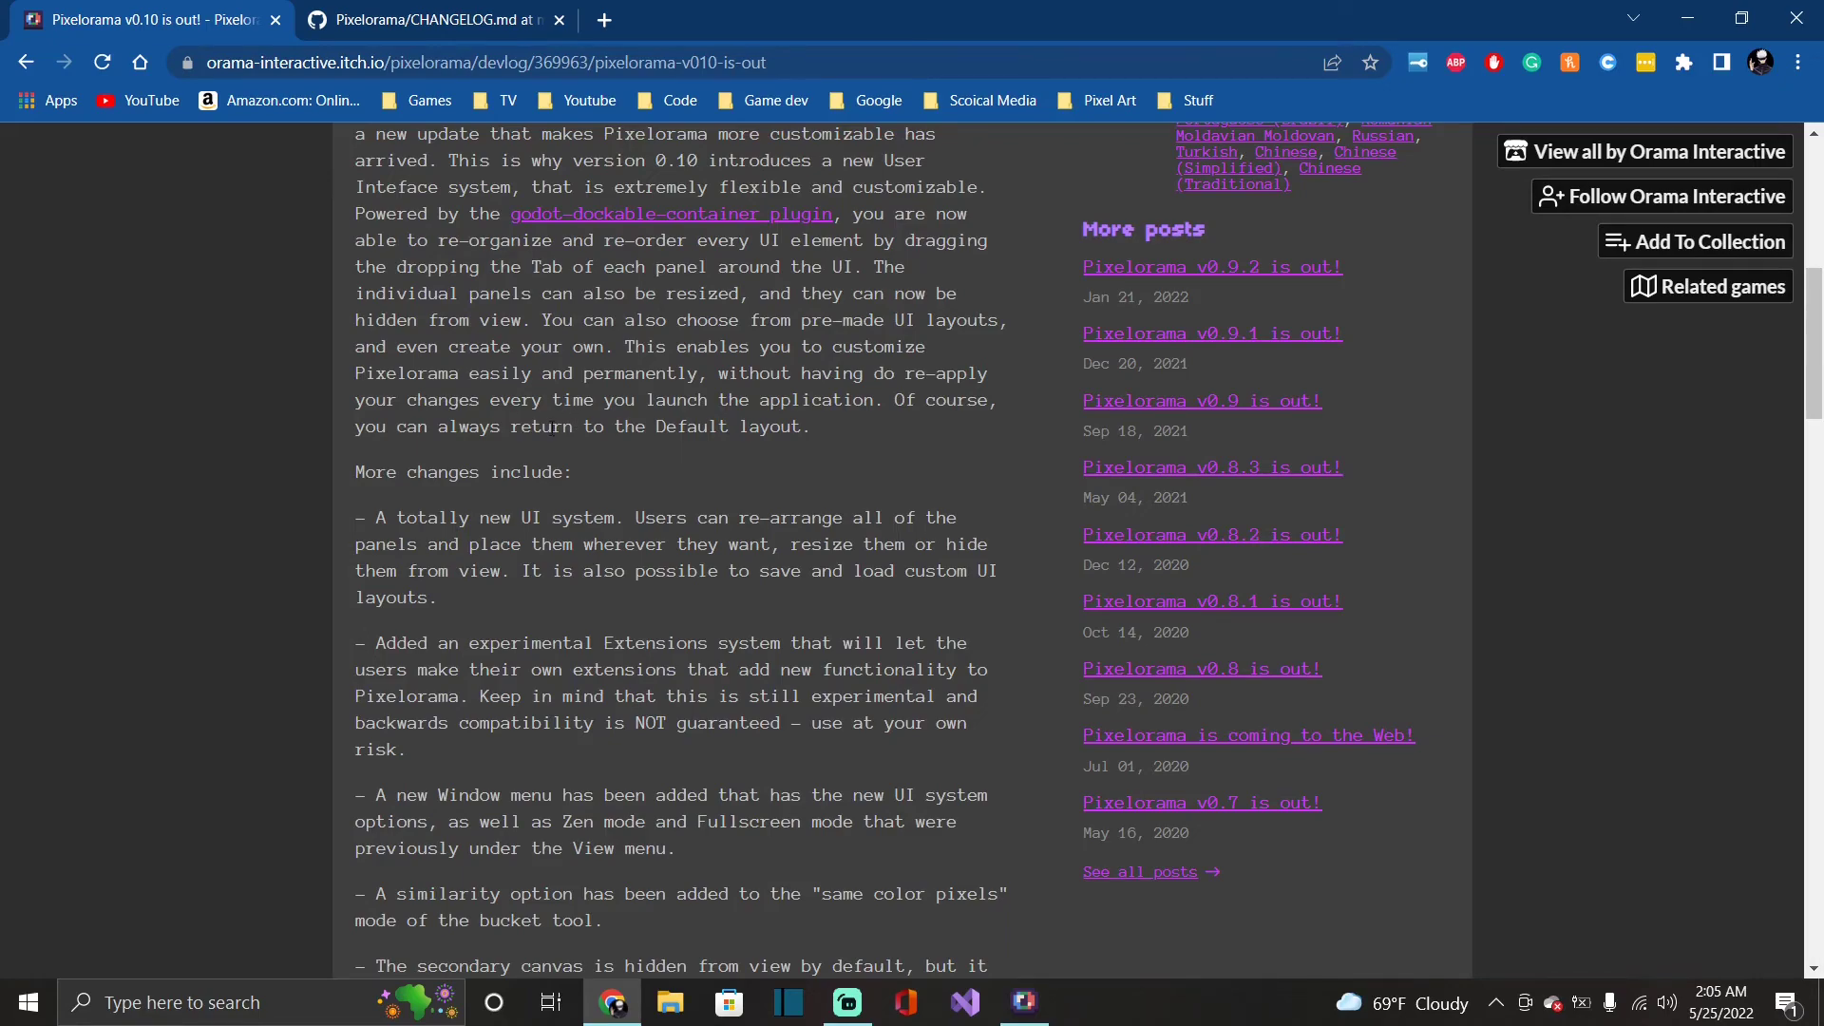
pyautogui.scroll(8, 549, 430)
pyautogui.scroll(-20, 463, 466)
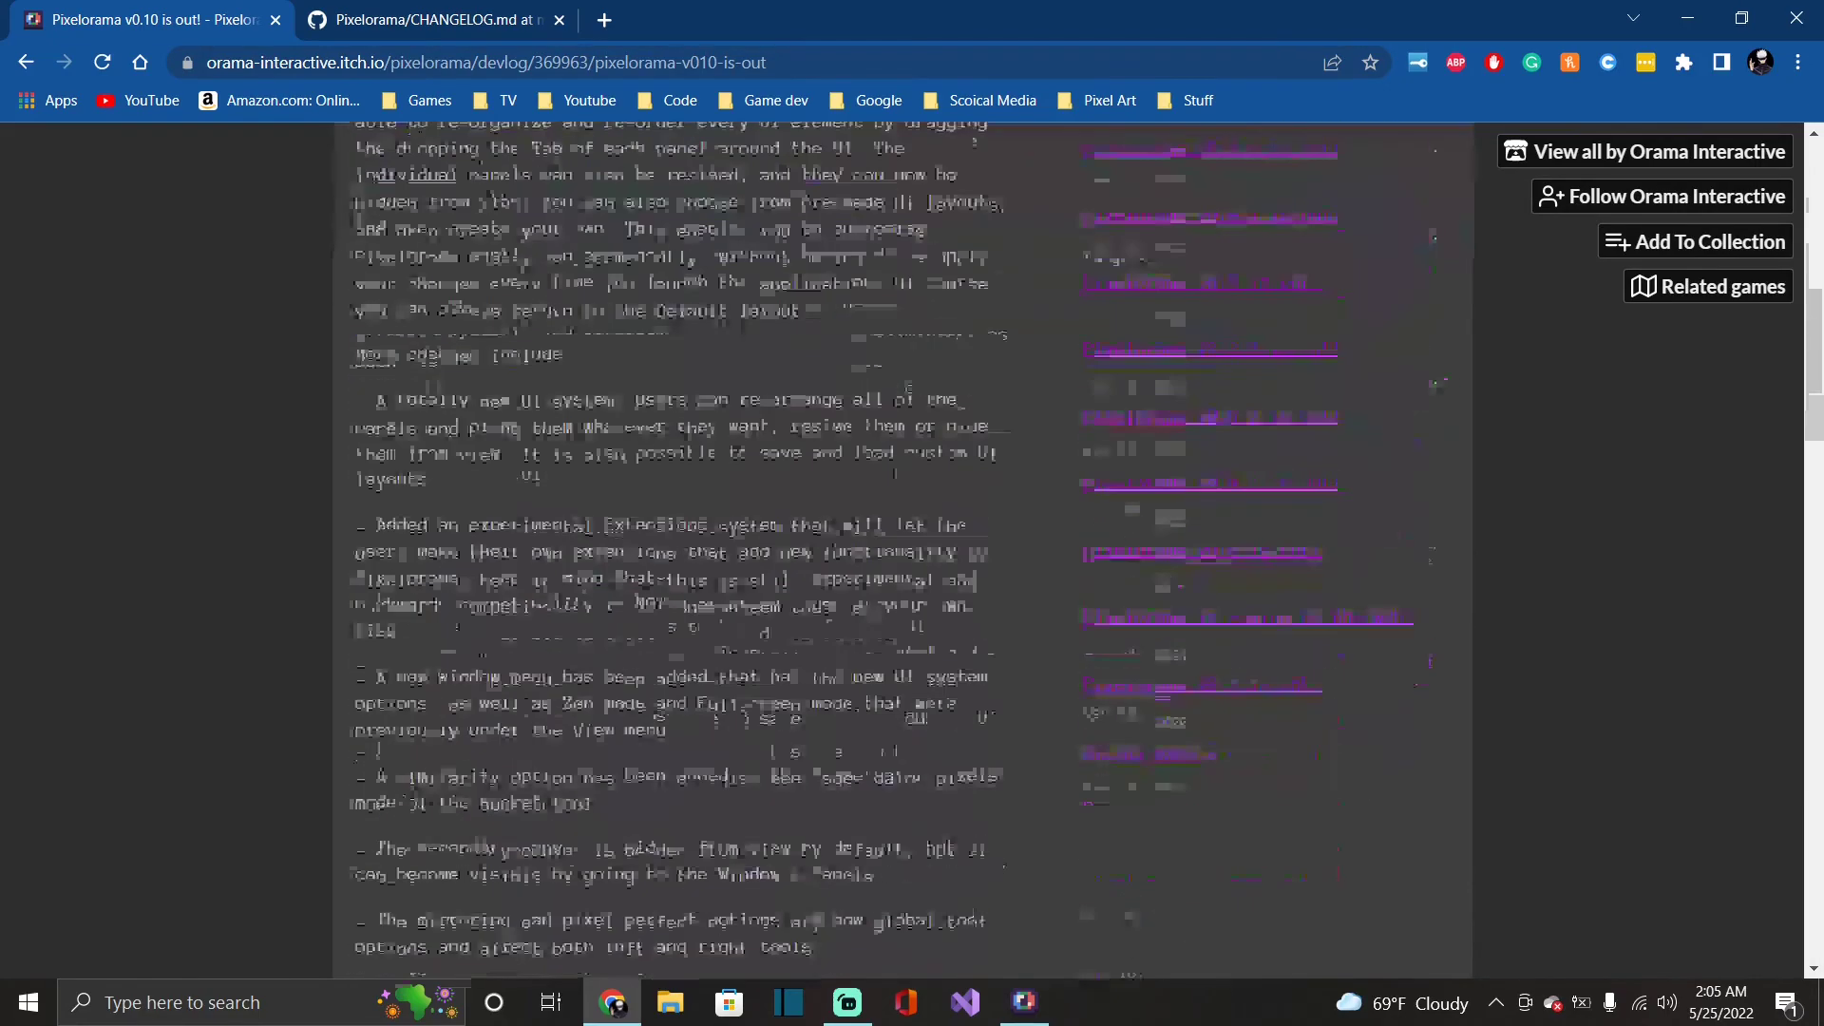
pyautogui.scroll(2, 463, 462)
pyautogui.scroll(-7, 464, 461)
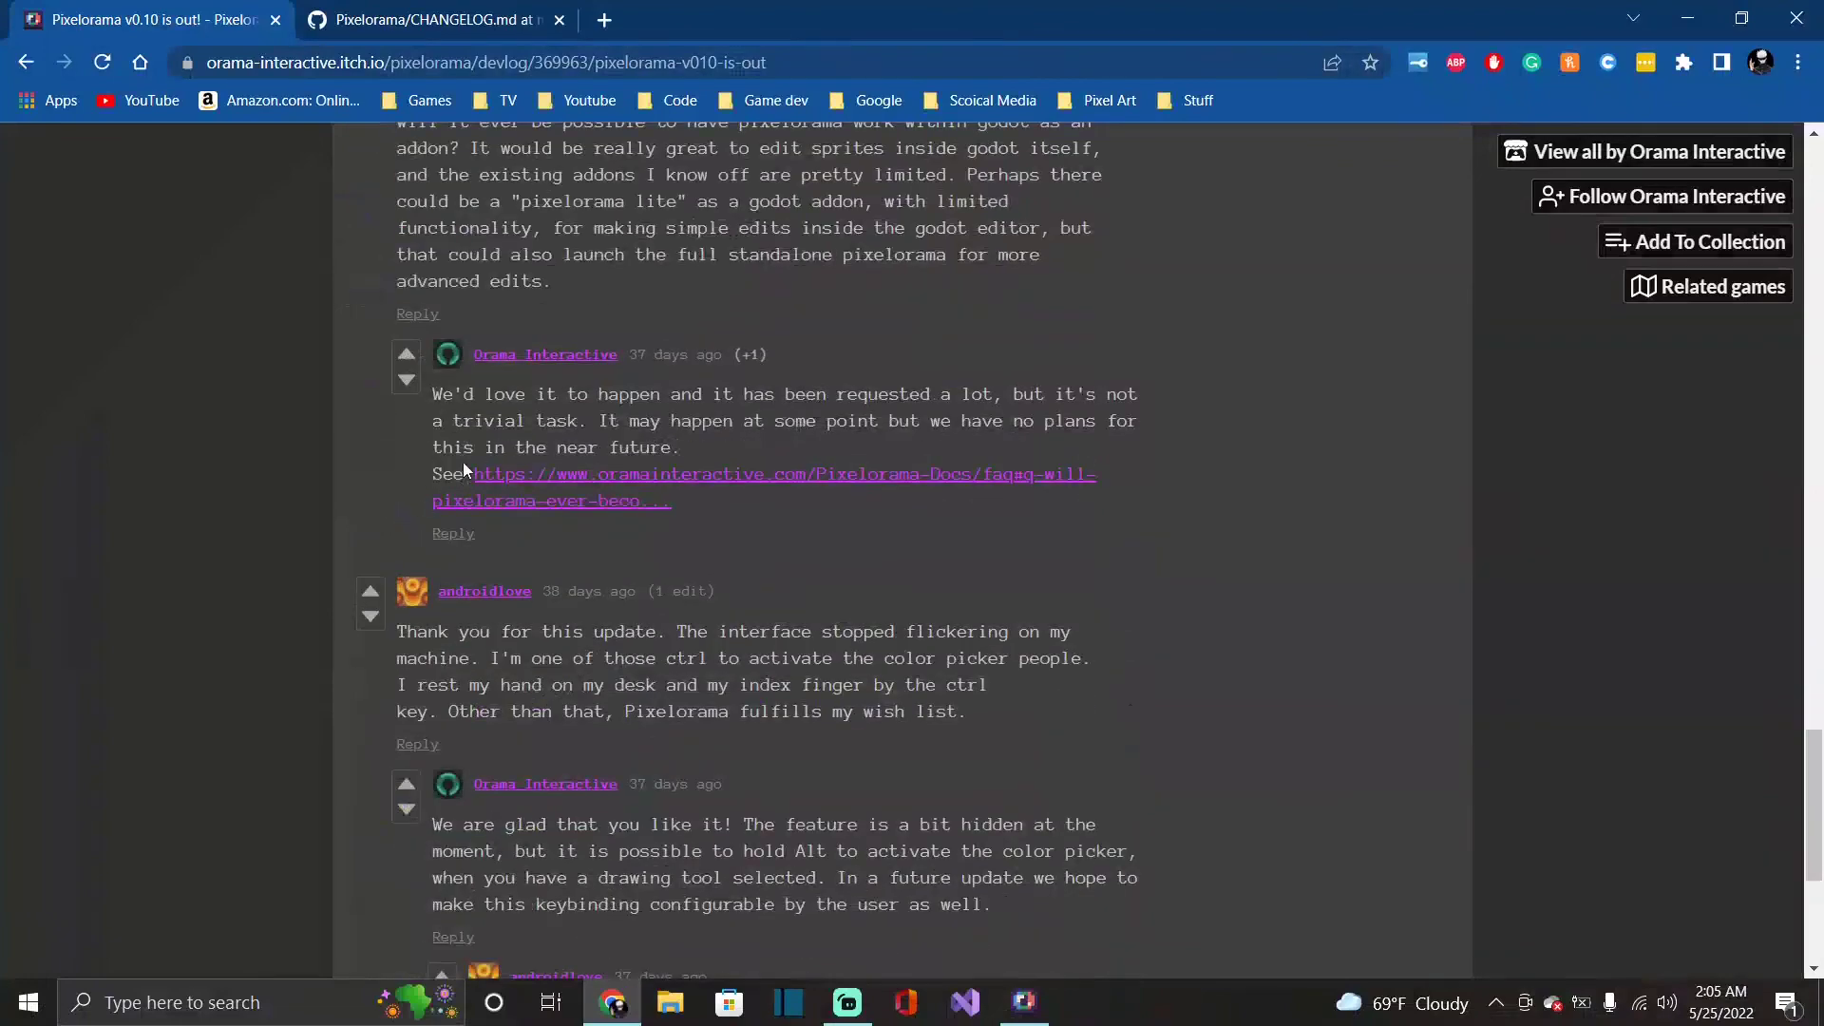
pyautogui.scroll(1, 543, 409)
pyautogui.scroll(-2, 543, 409)
pyautogui.scroll(-1, 545, 411)
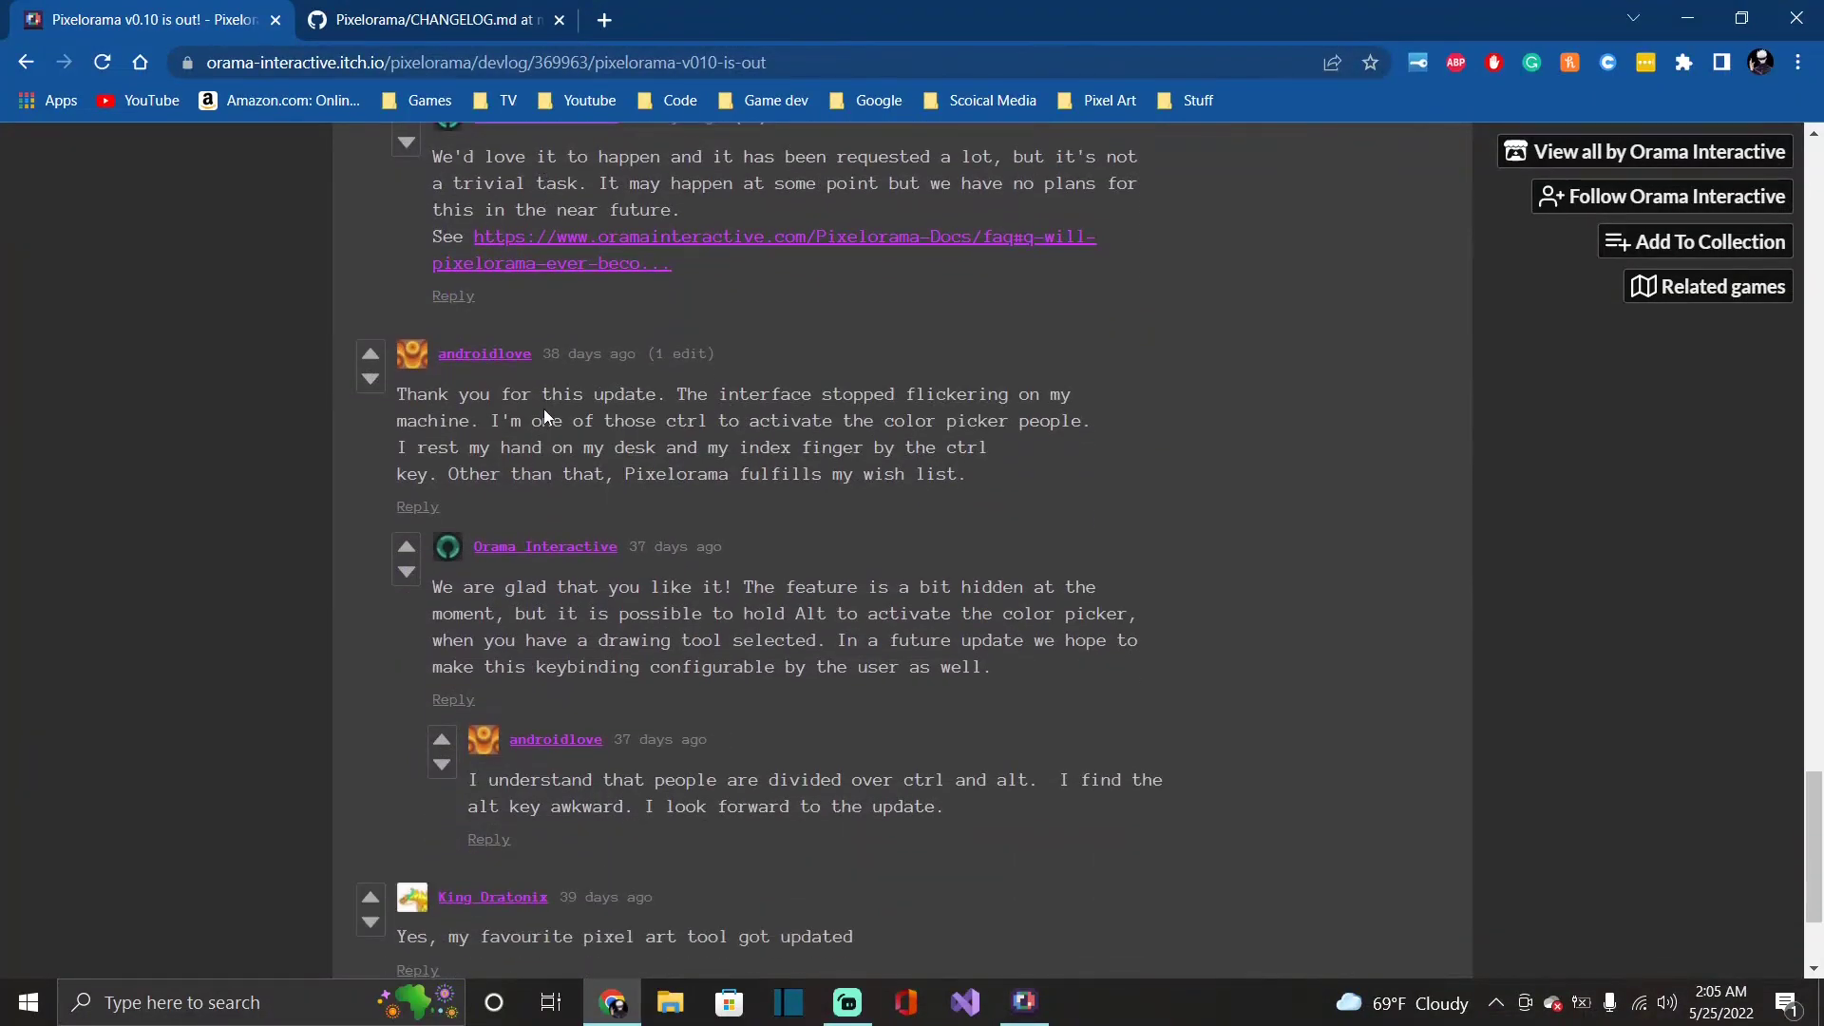
pyautogui.scroll(-2, 554, 411)
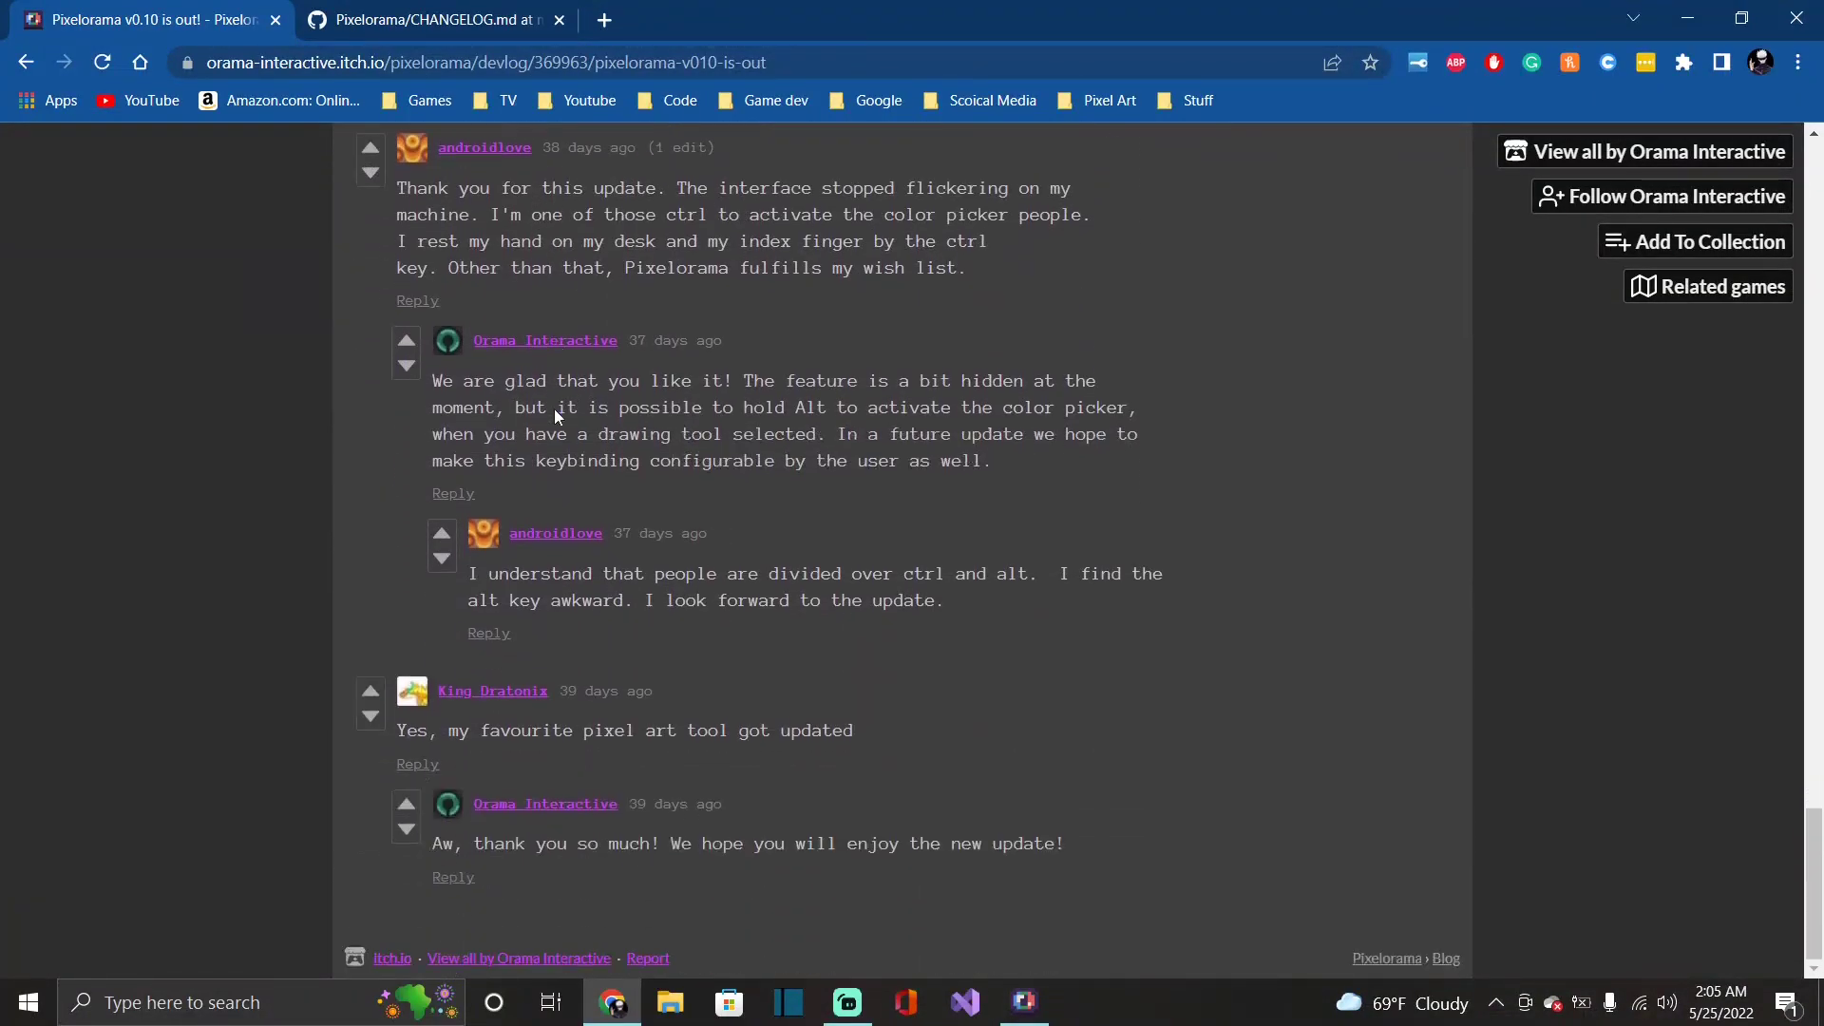
pyautogui.scroll(12, 613, 612)
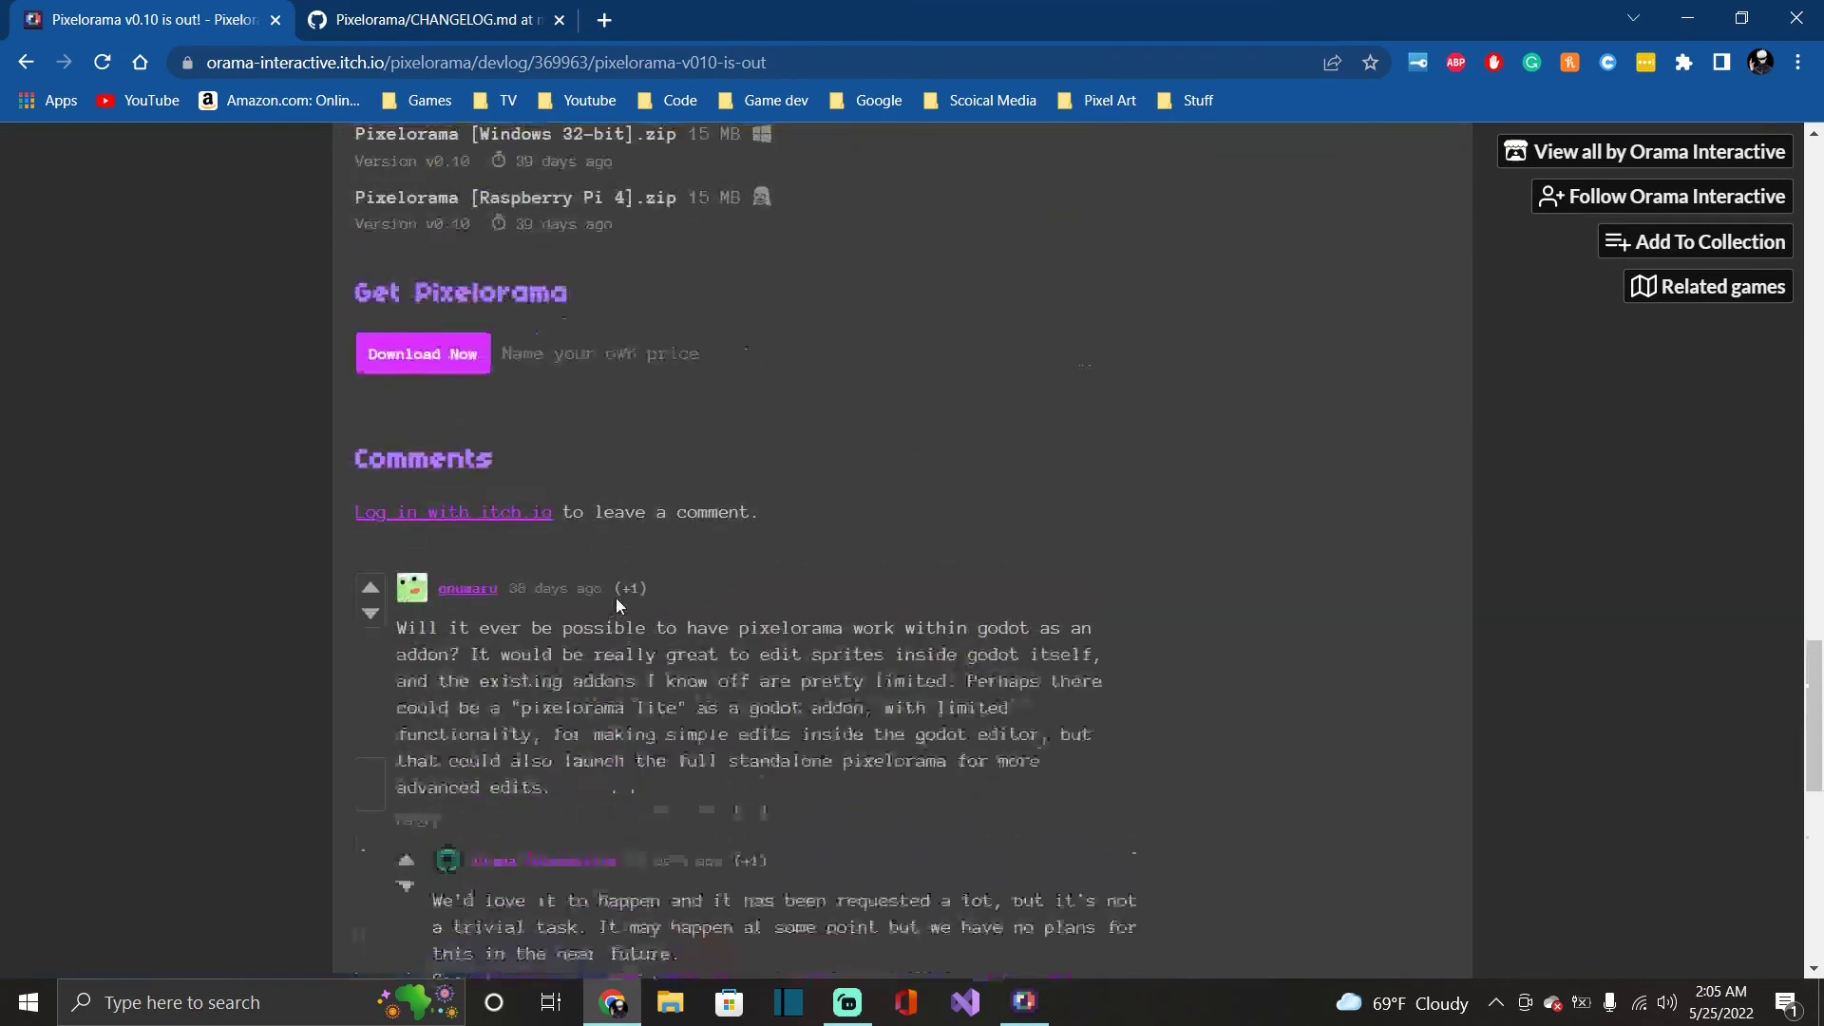
pyautogui.scroll(-5, 618, 593)
pyautogui.scroll(-7, 618, 591)
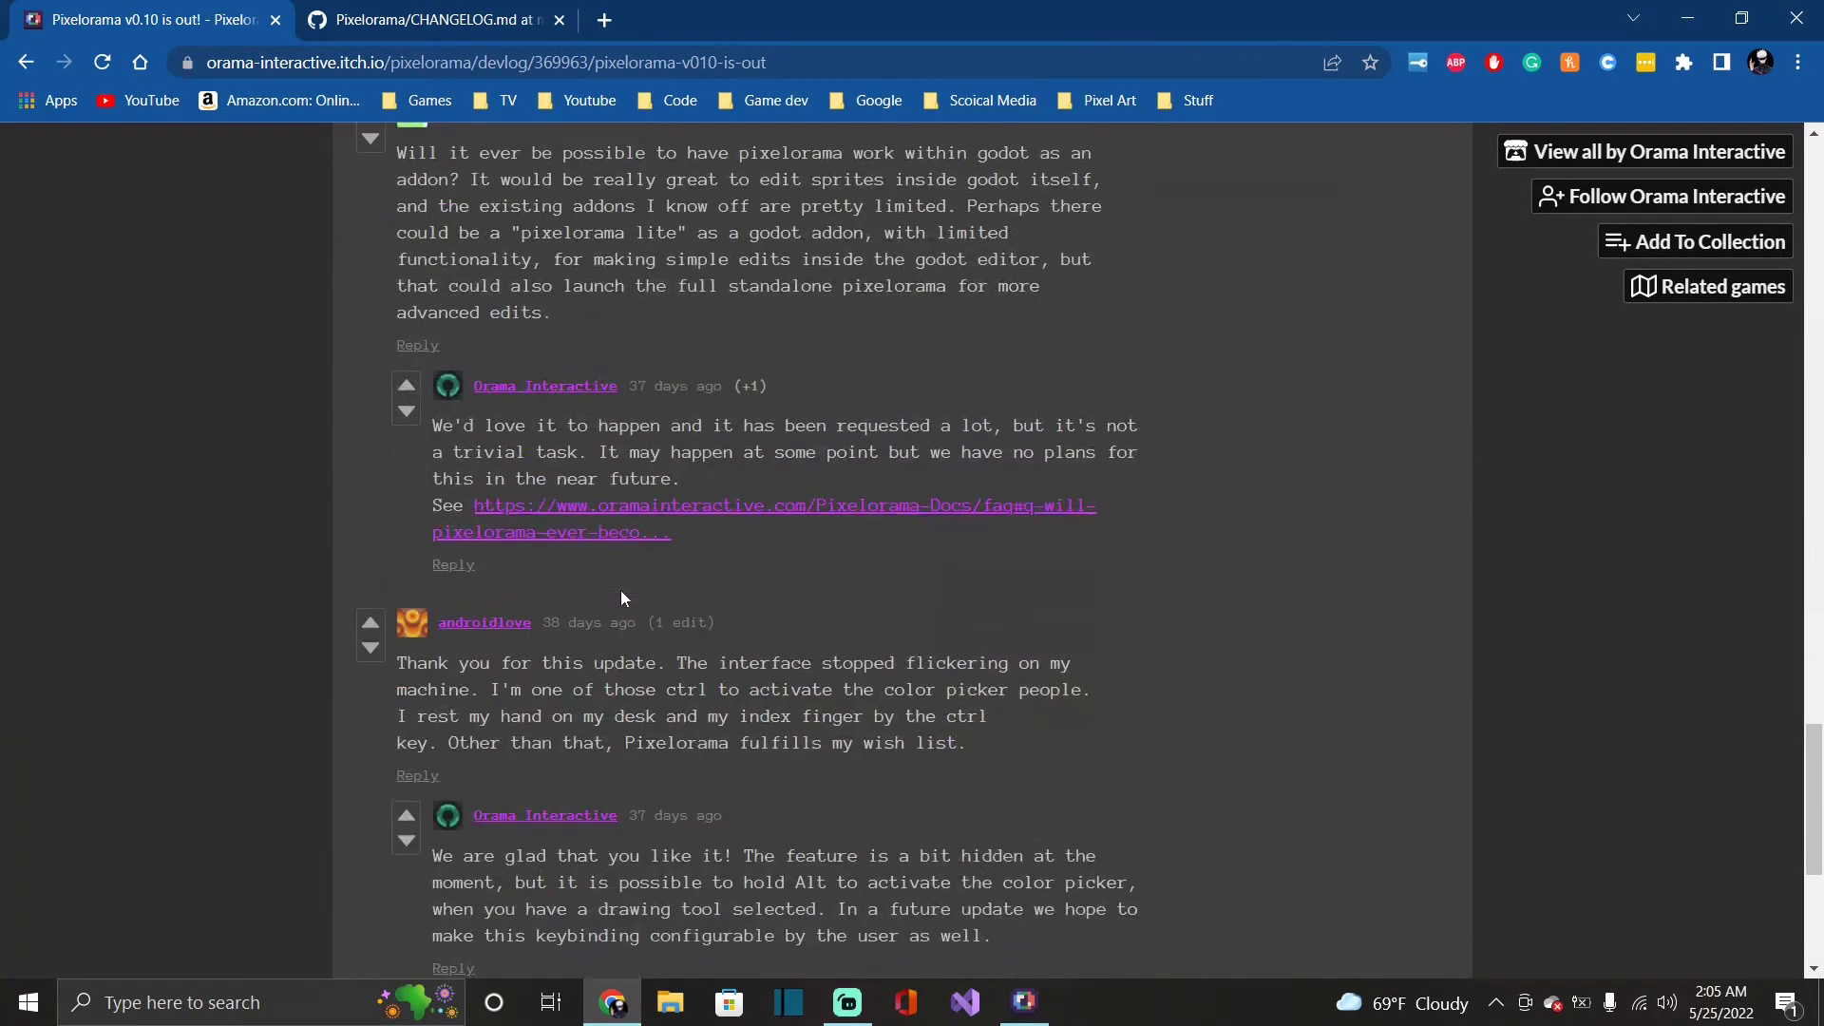
pyautogui.scroll(5, 620, 585)
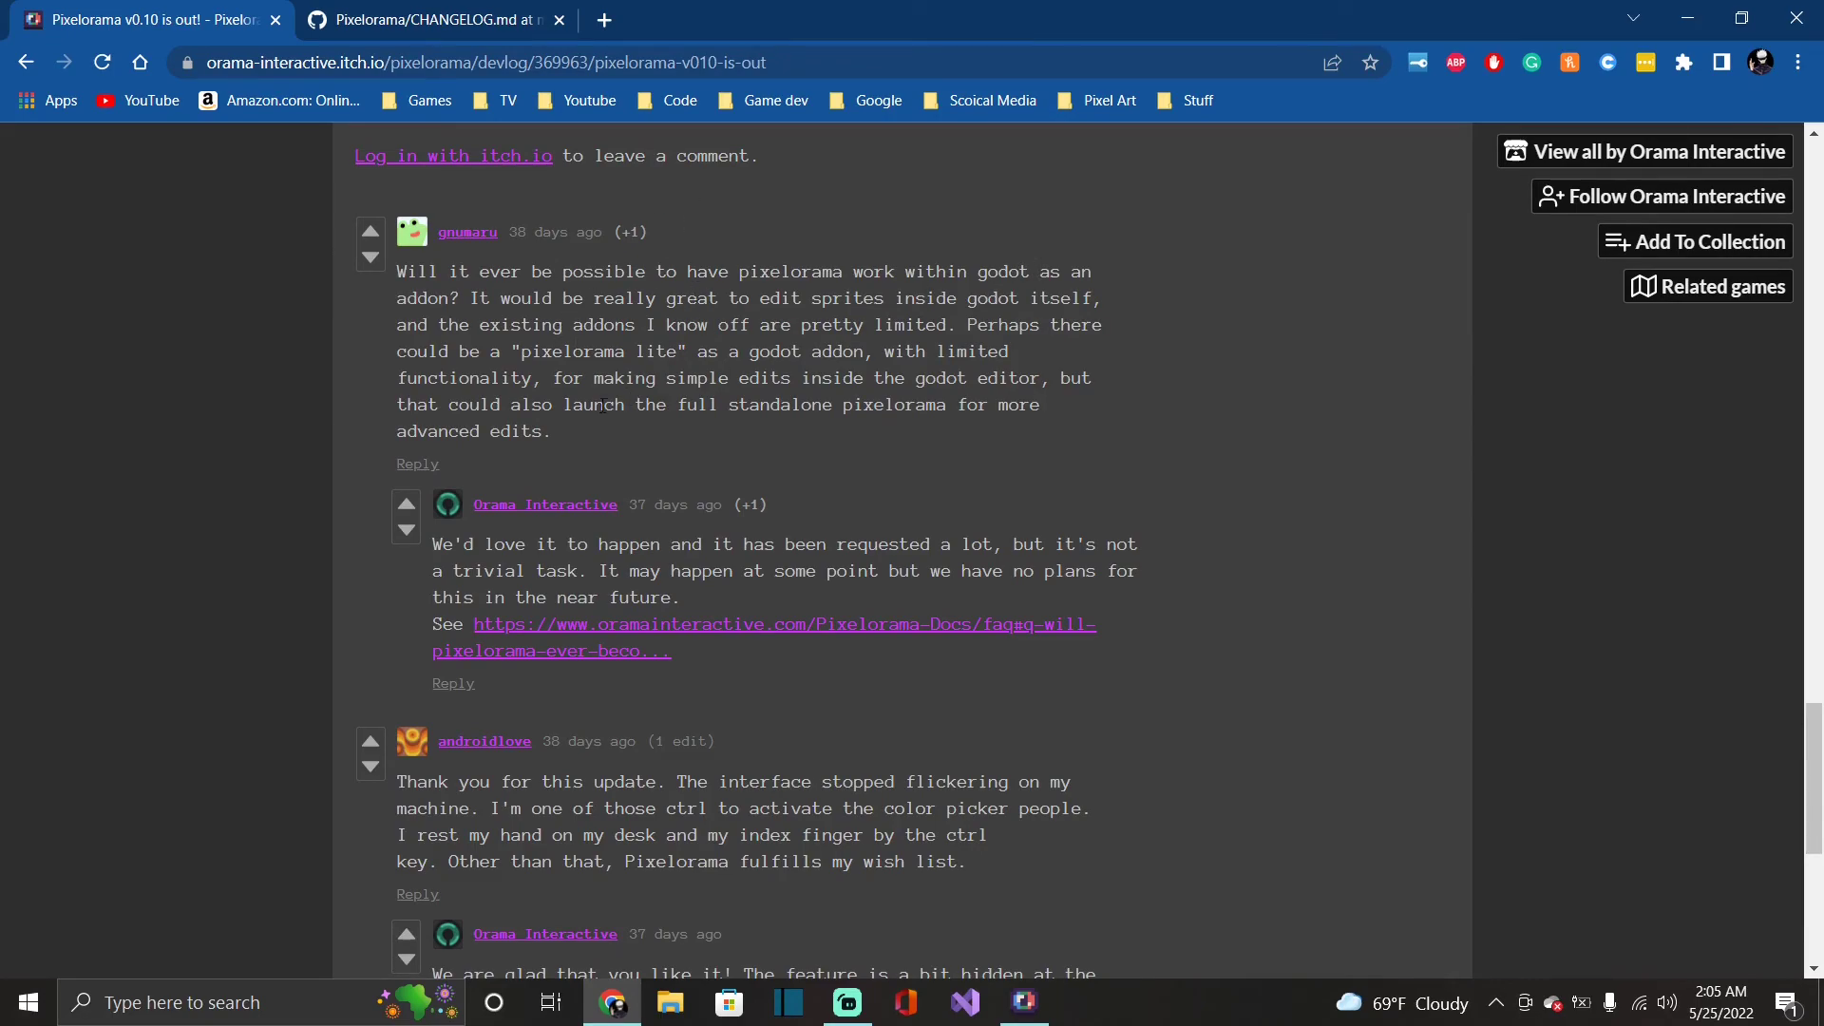
pyautogui.scroll(20, 592, 422)
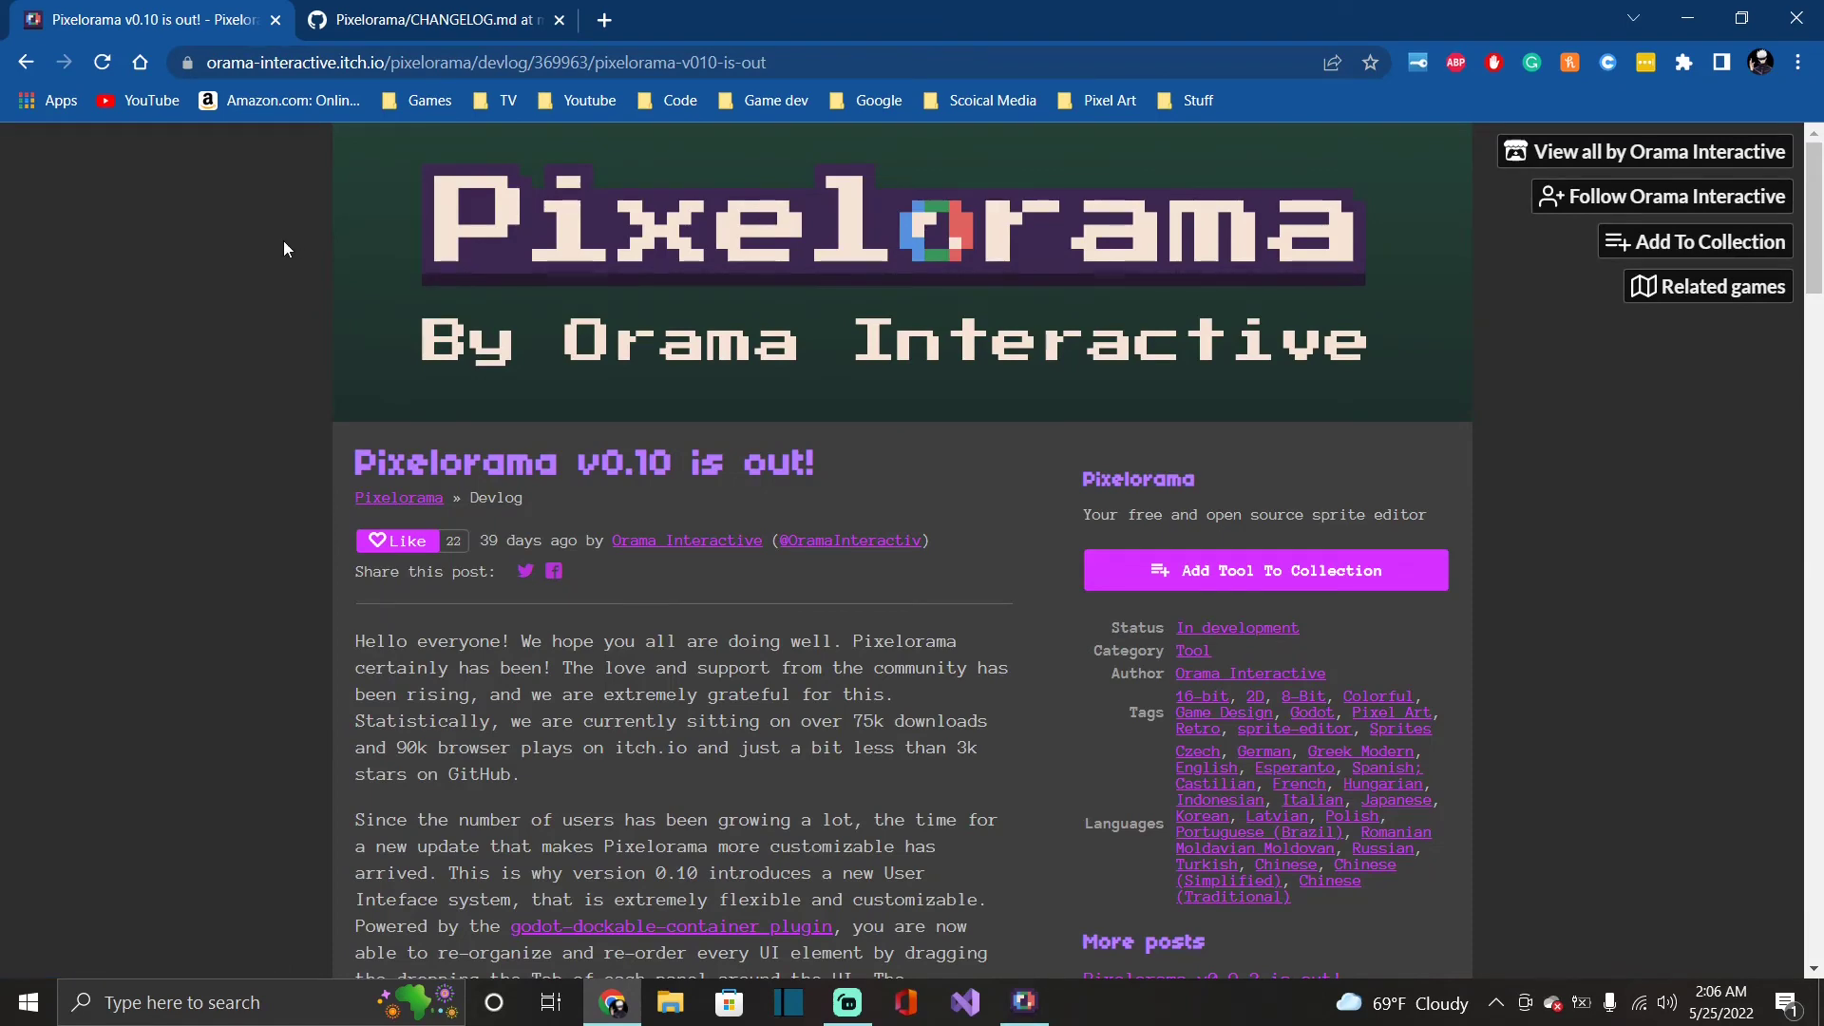
pyautogui.click(402, 14)
pyautogui.click(198, 11)
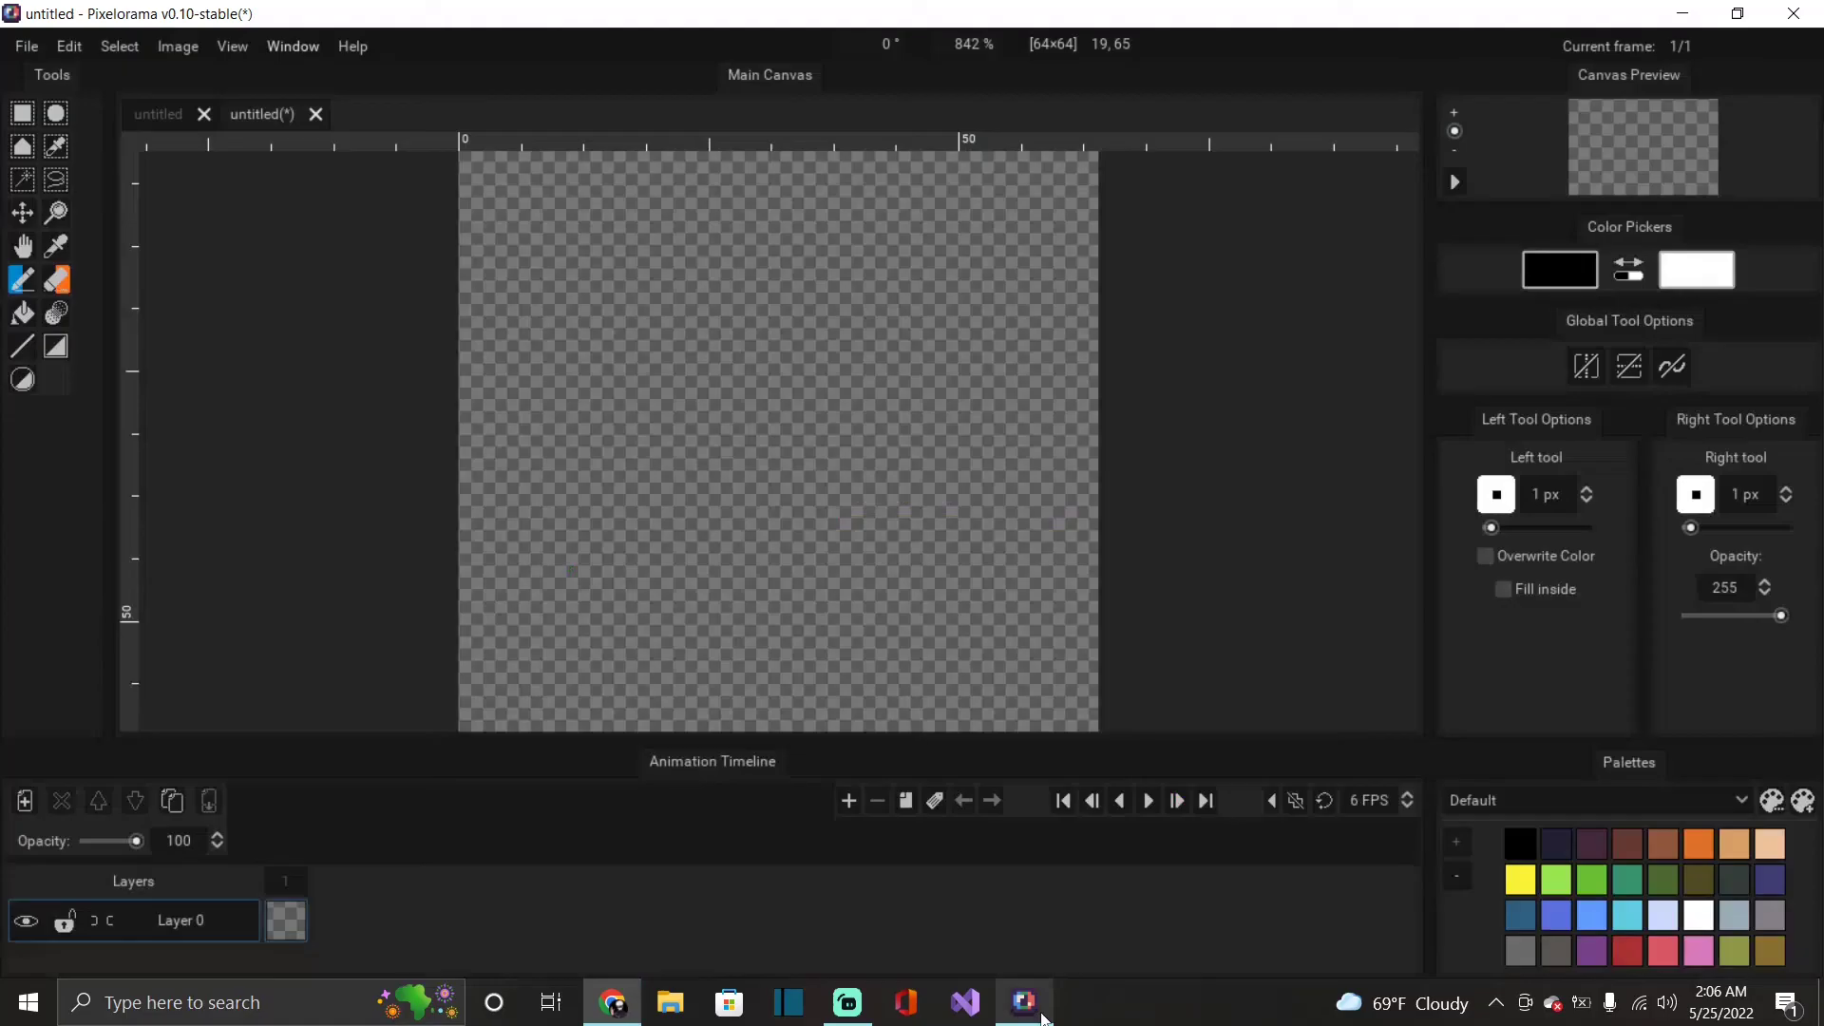
pyautogui.click(1024, 1001)
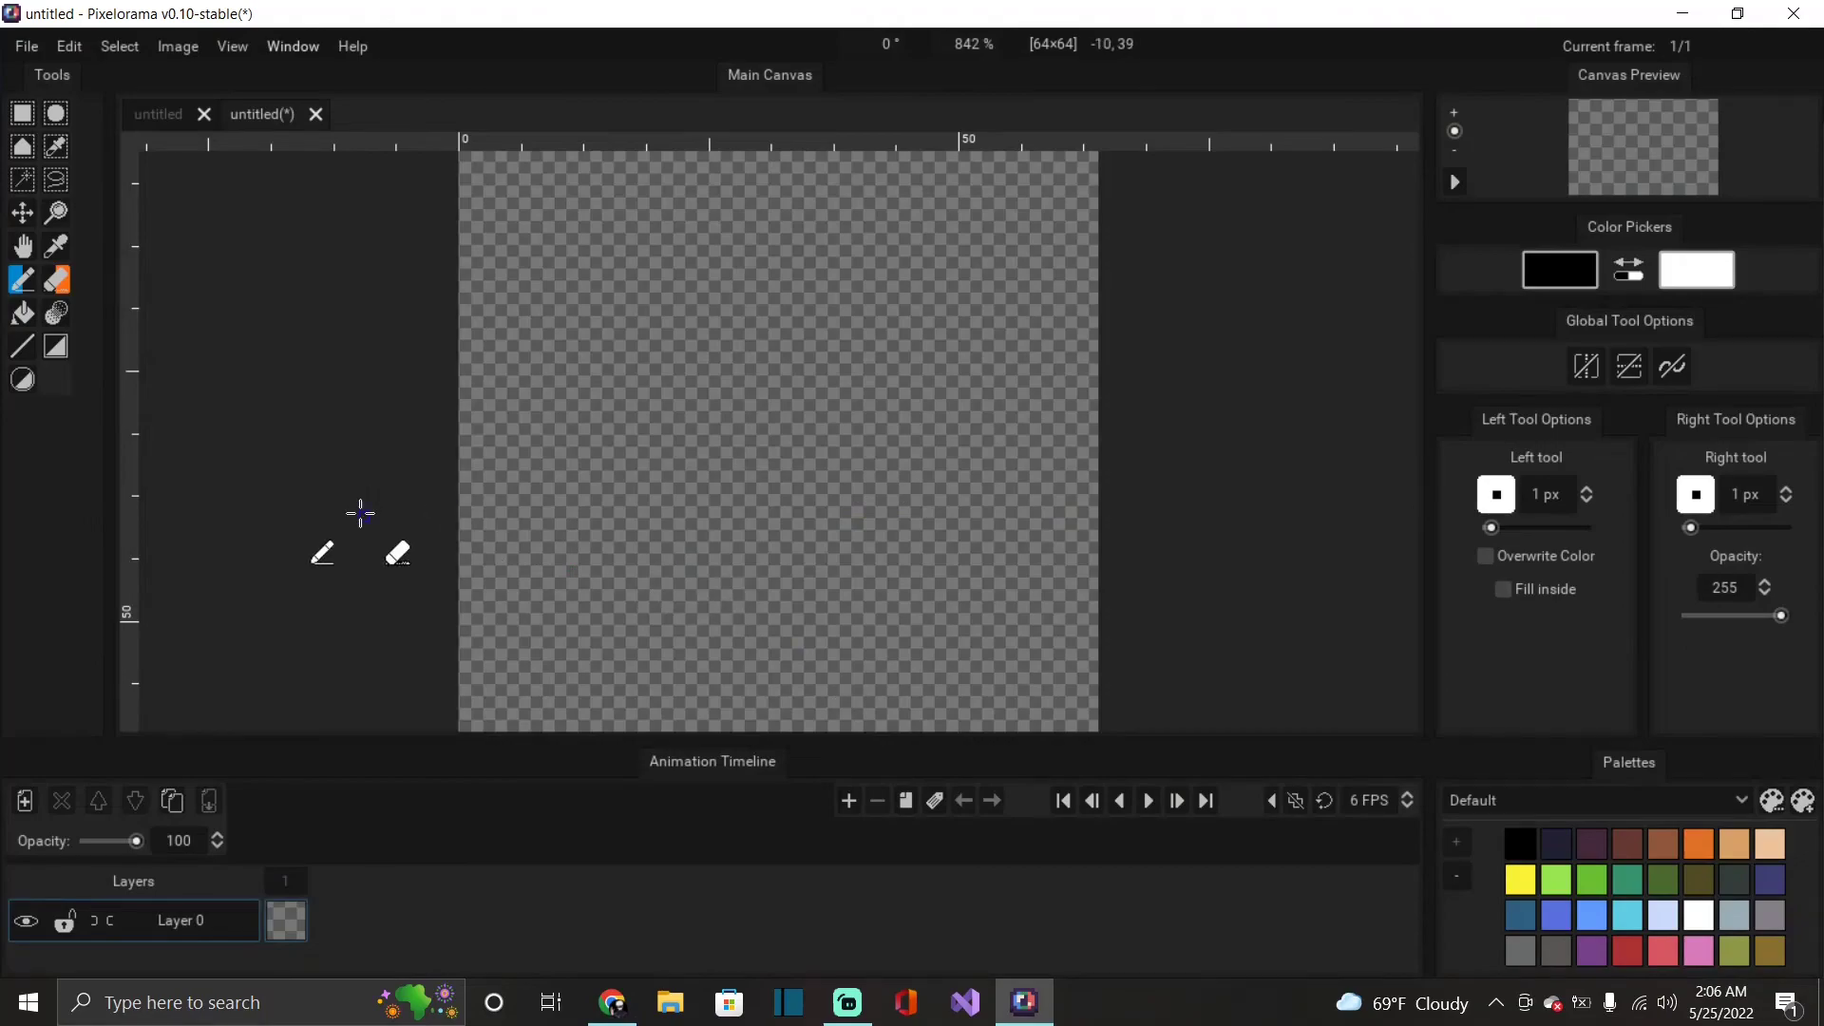
pyautogui.click(611, 1001)
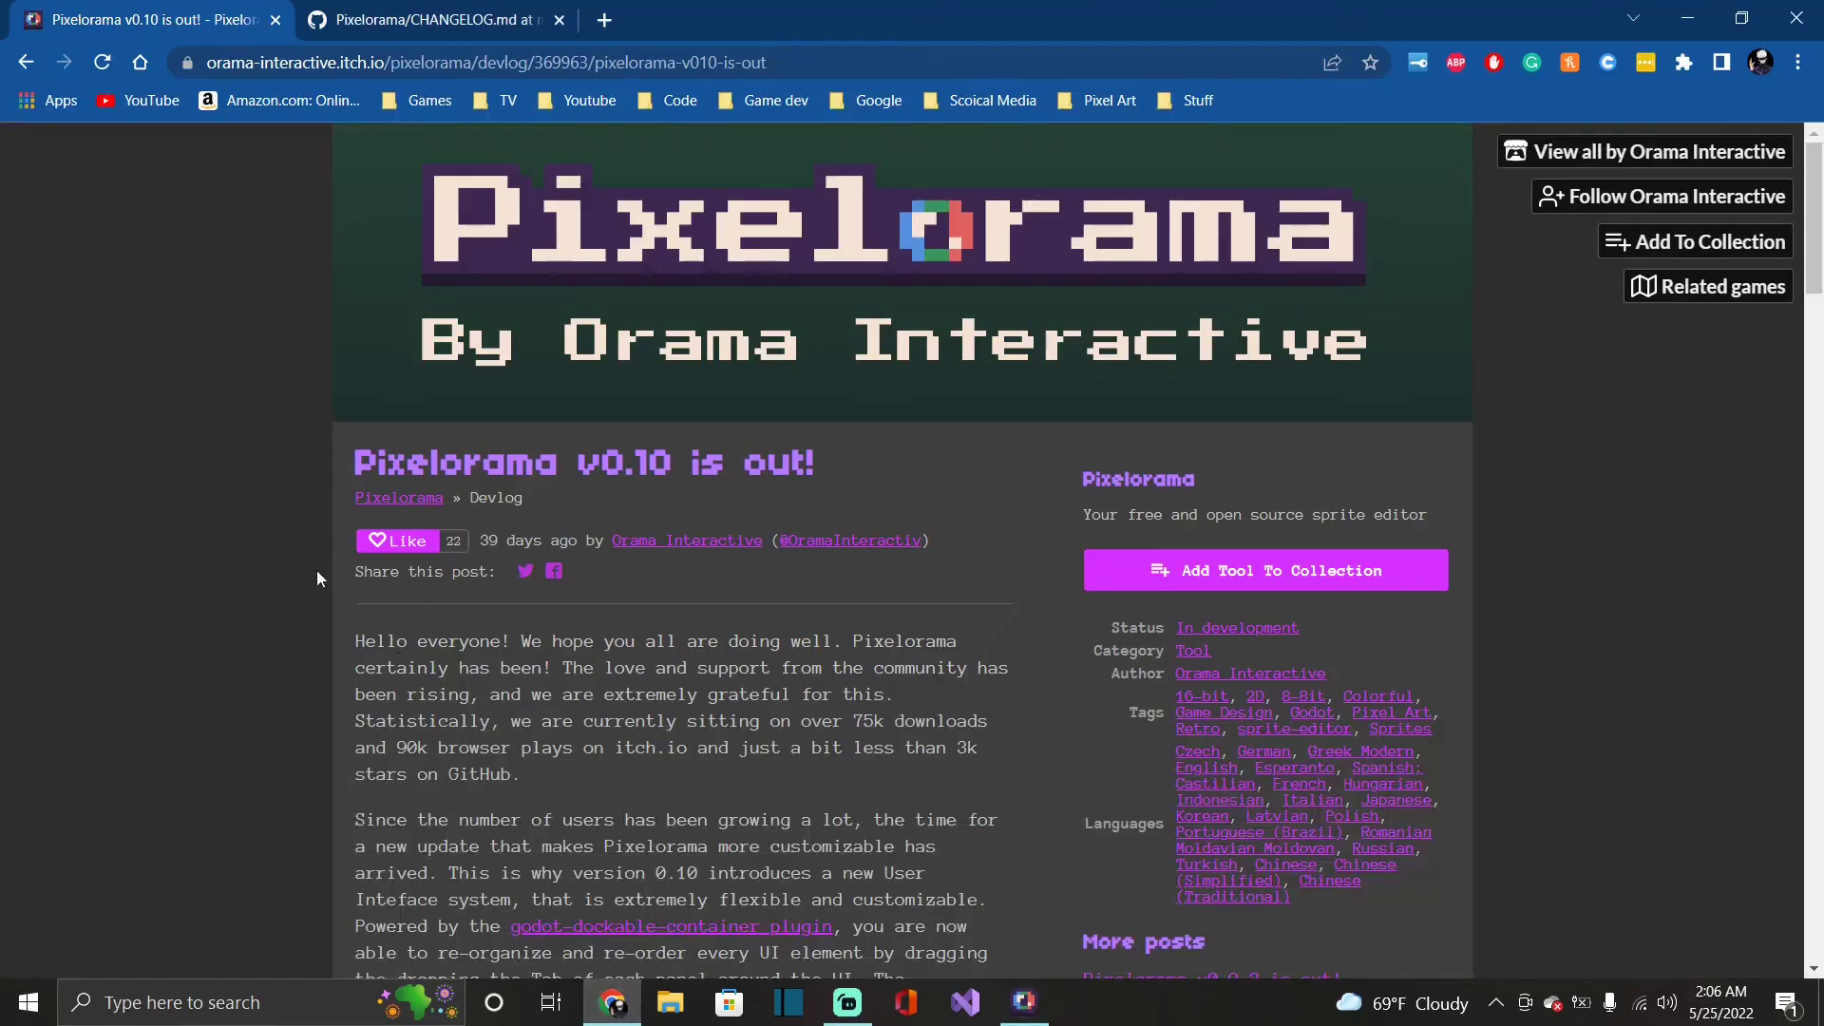